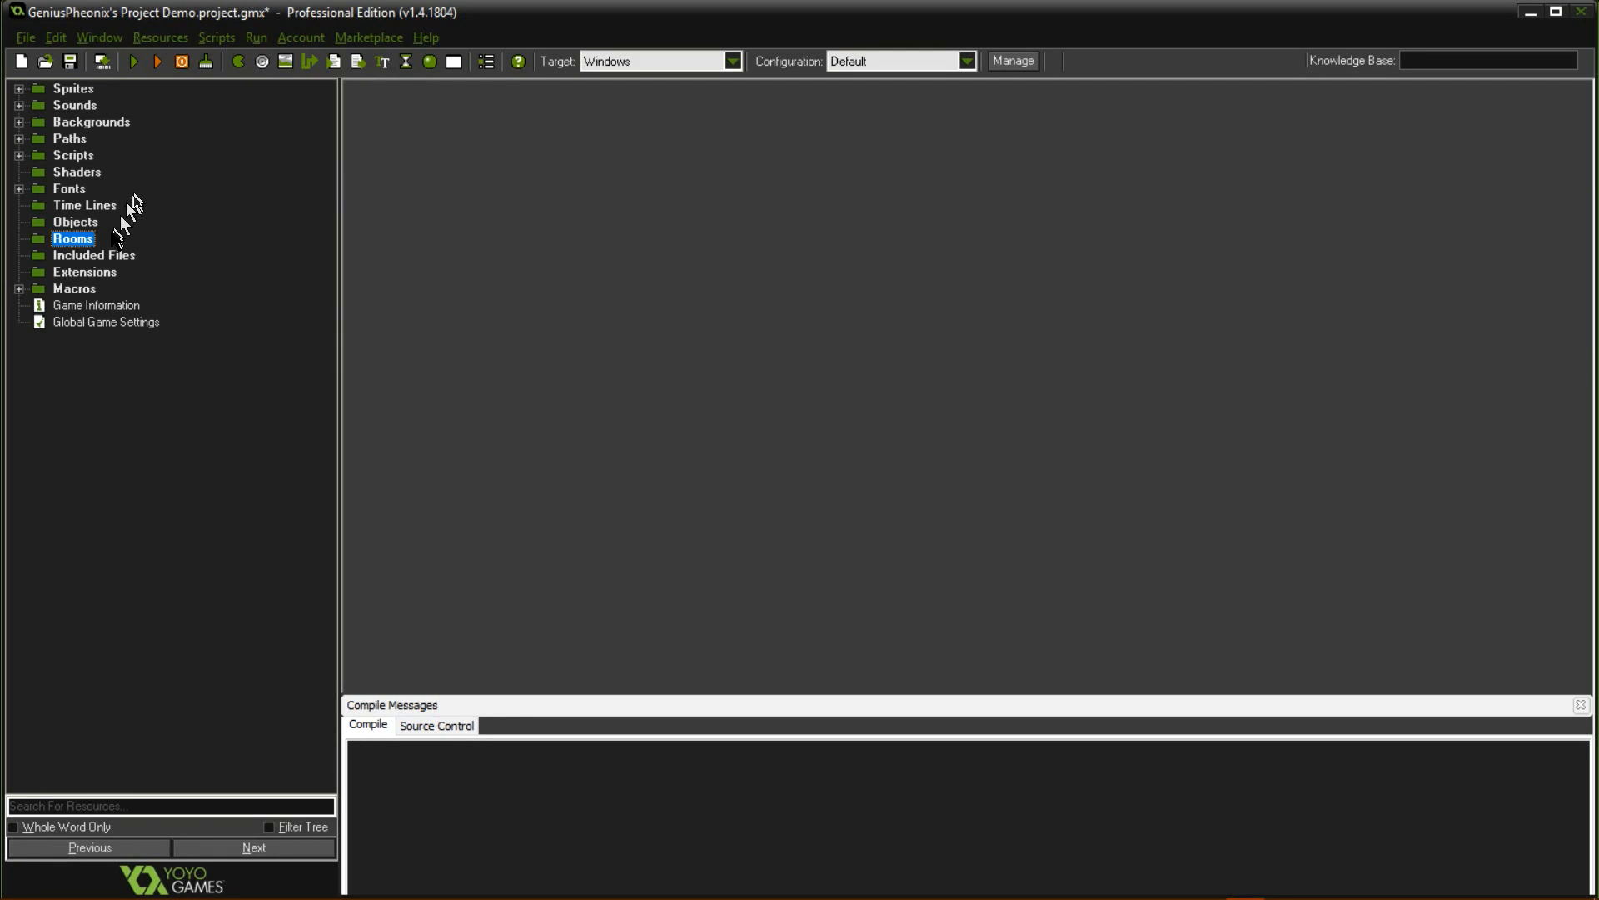
{"action": "left_click", "coordinate": [73, 222]}
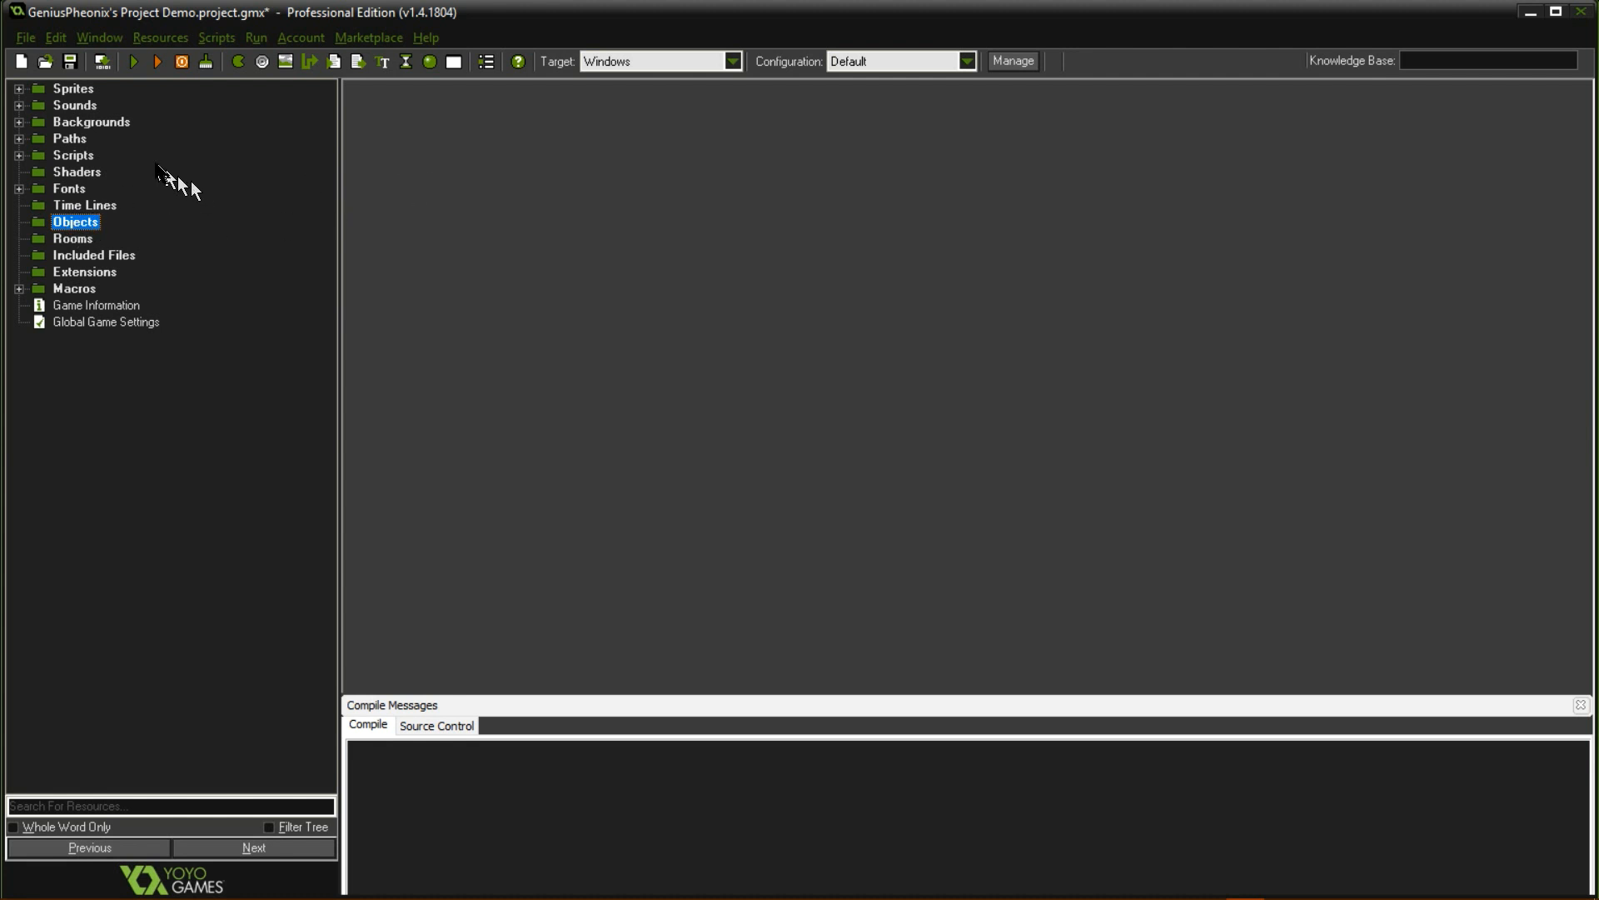
{"action": "left_click", "coordinate": [96, 207]}
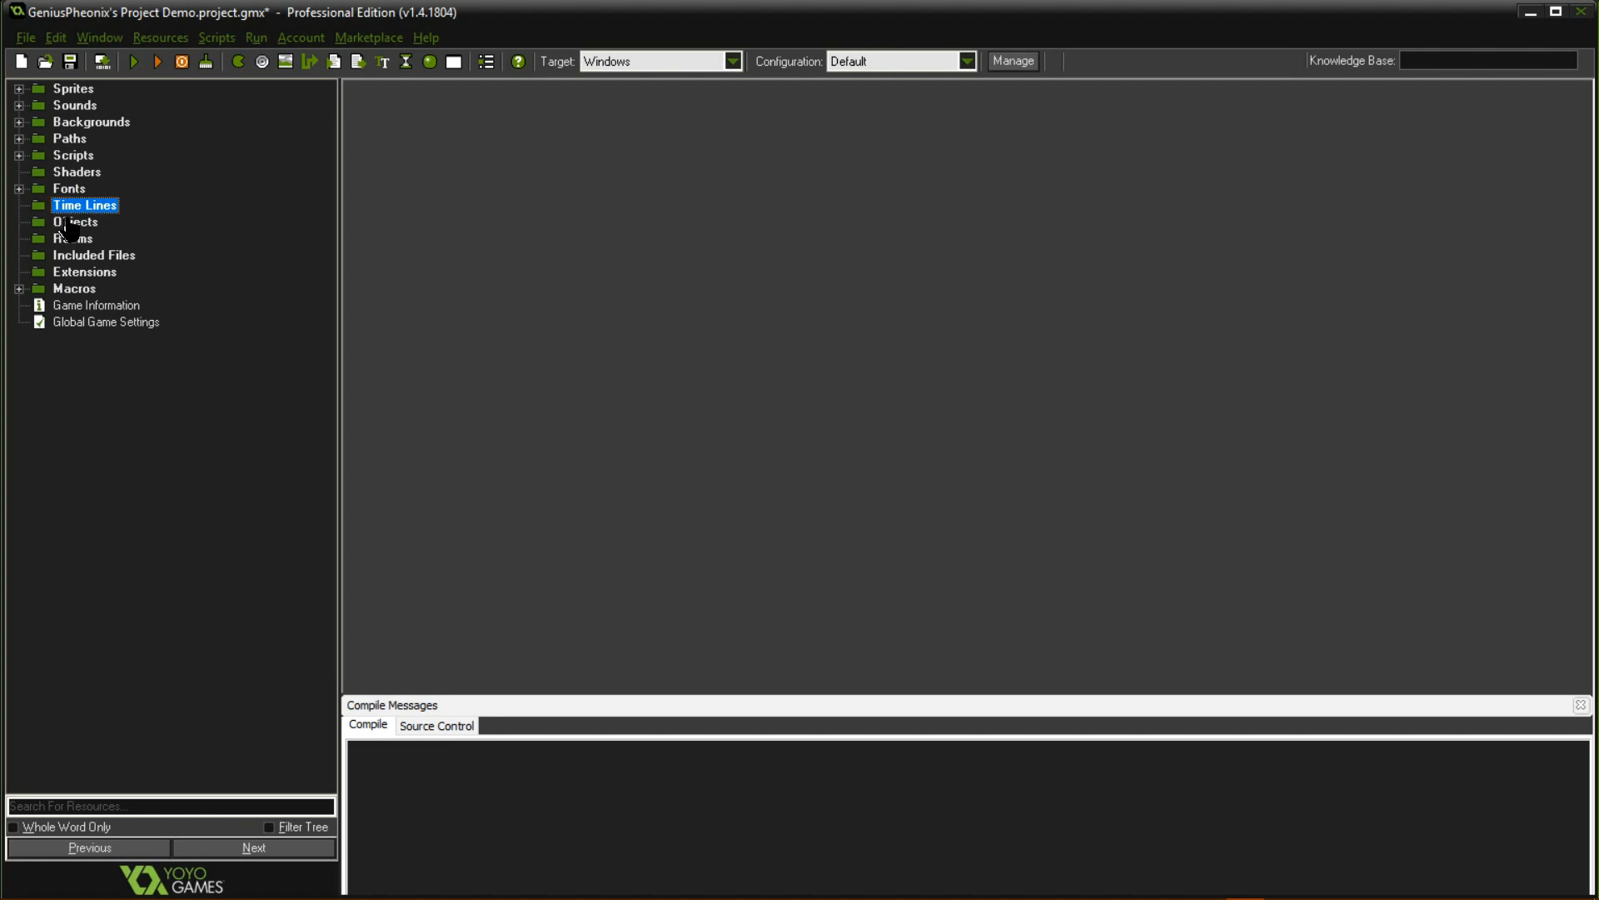
{"action": "left_click", "coordinate": [70, 225]}
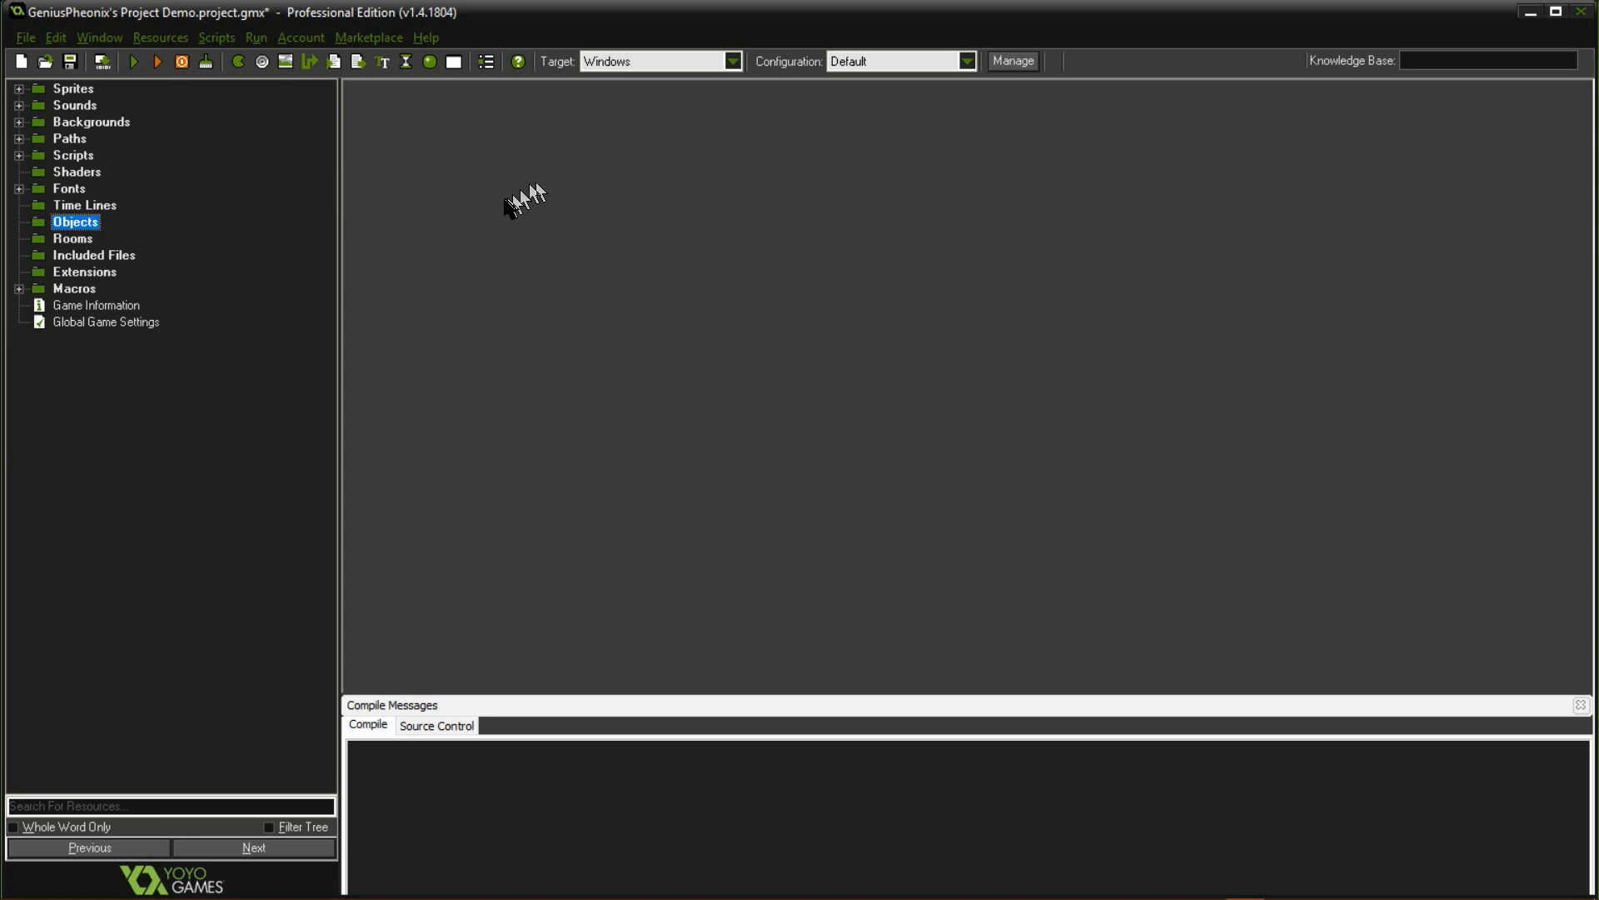
{"action": "right_click", "coordinate": [84, 227]}
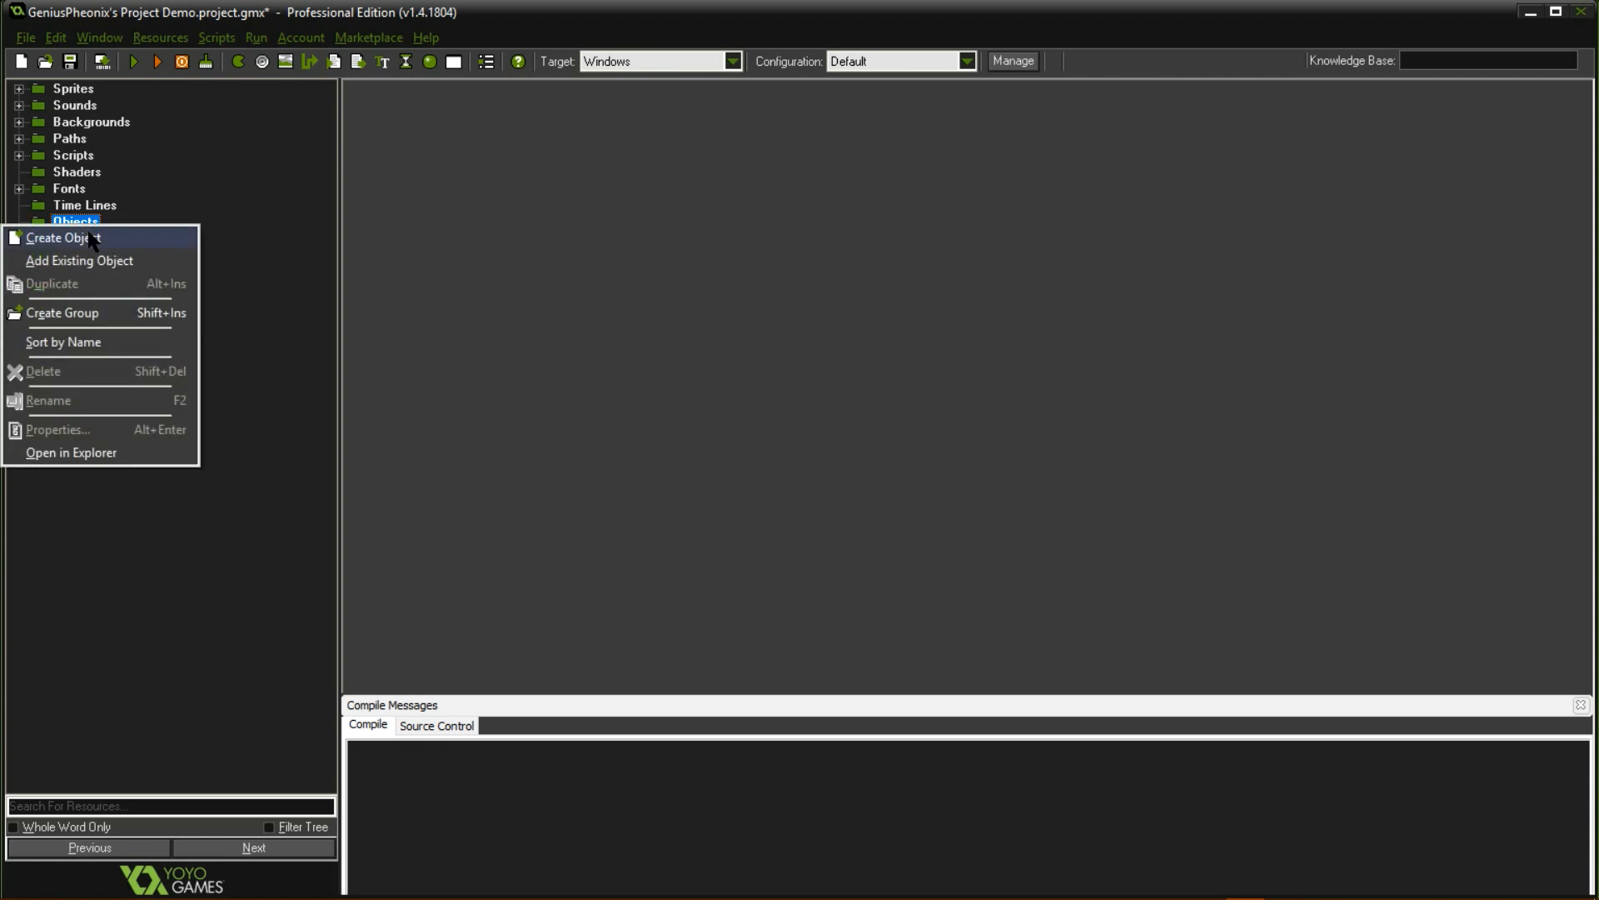
{"action": "left_click", "coordinate": [226, 167]}
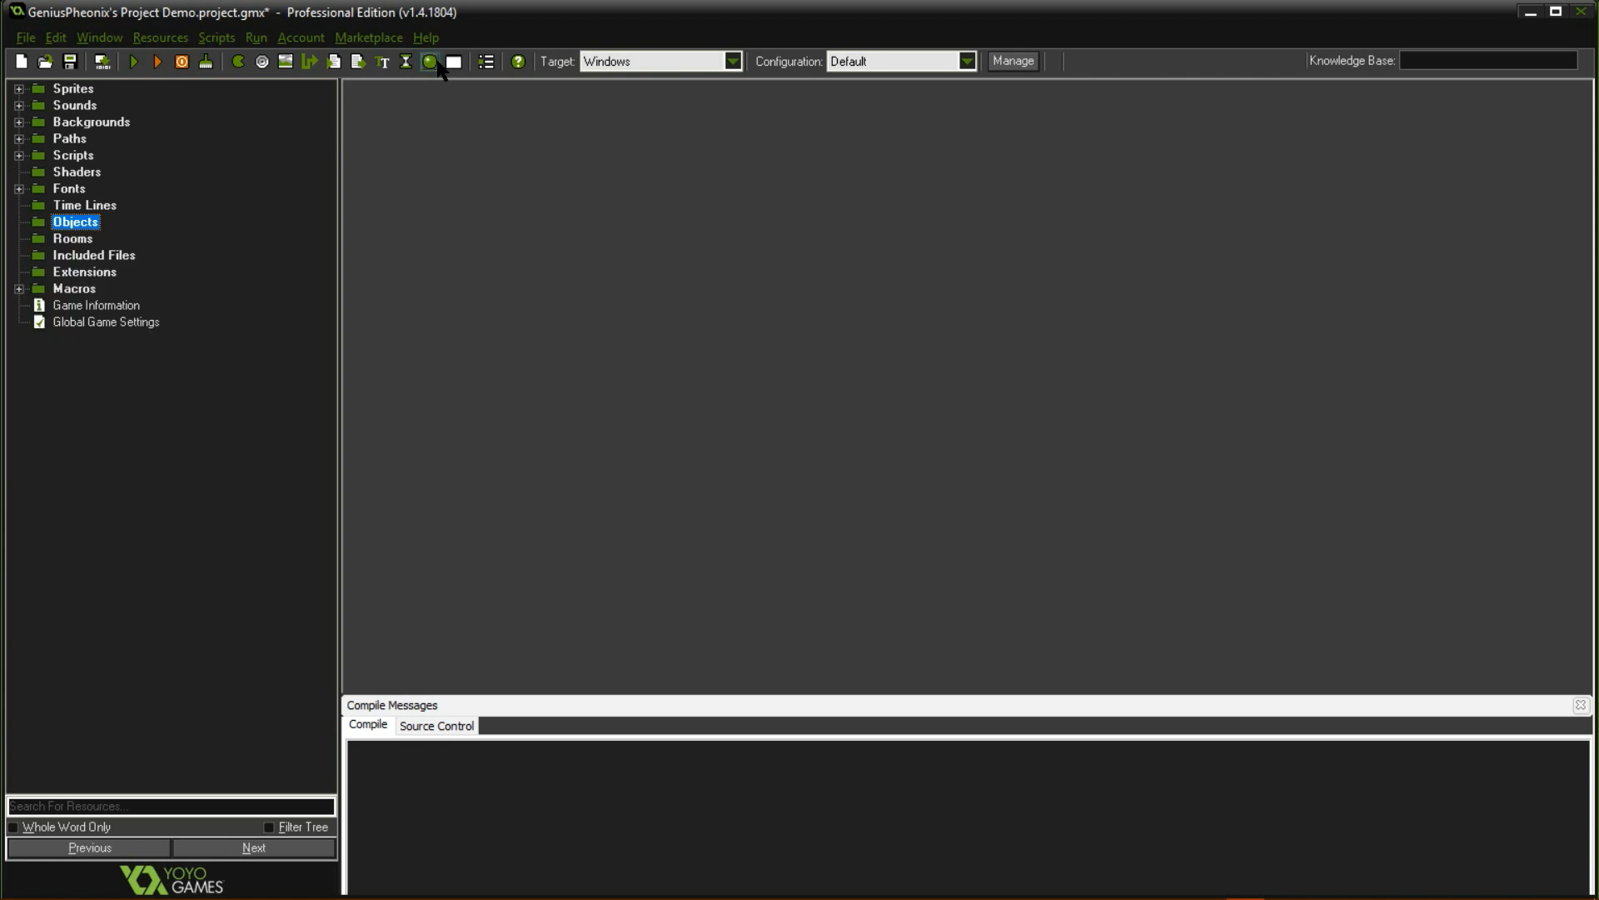
{"action": "left_click", "coordinate": [155, 39]}
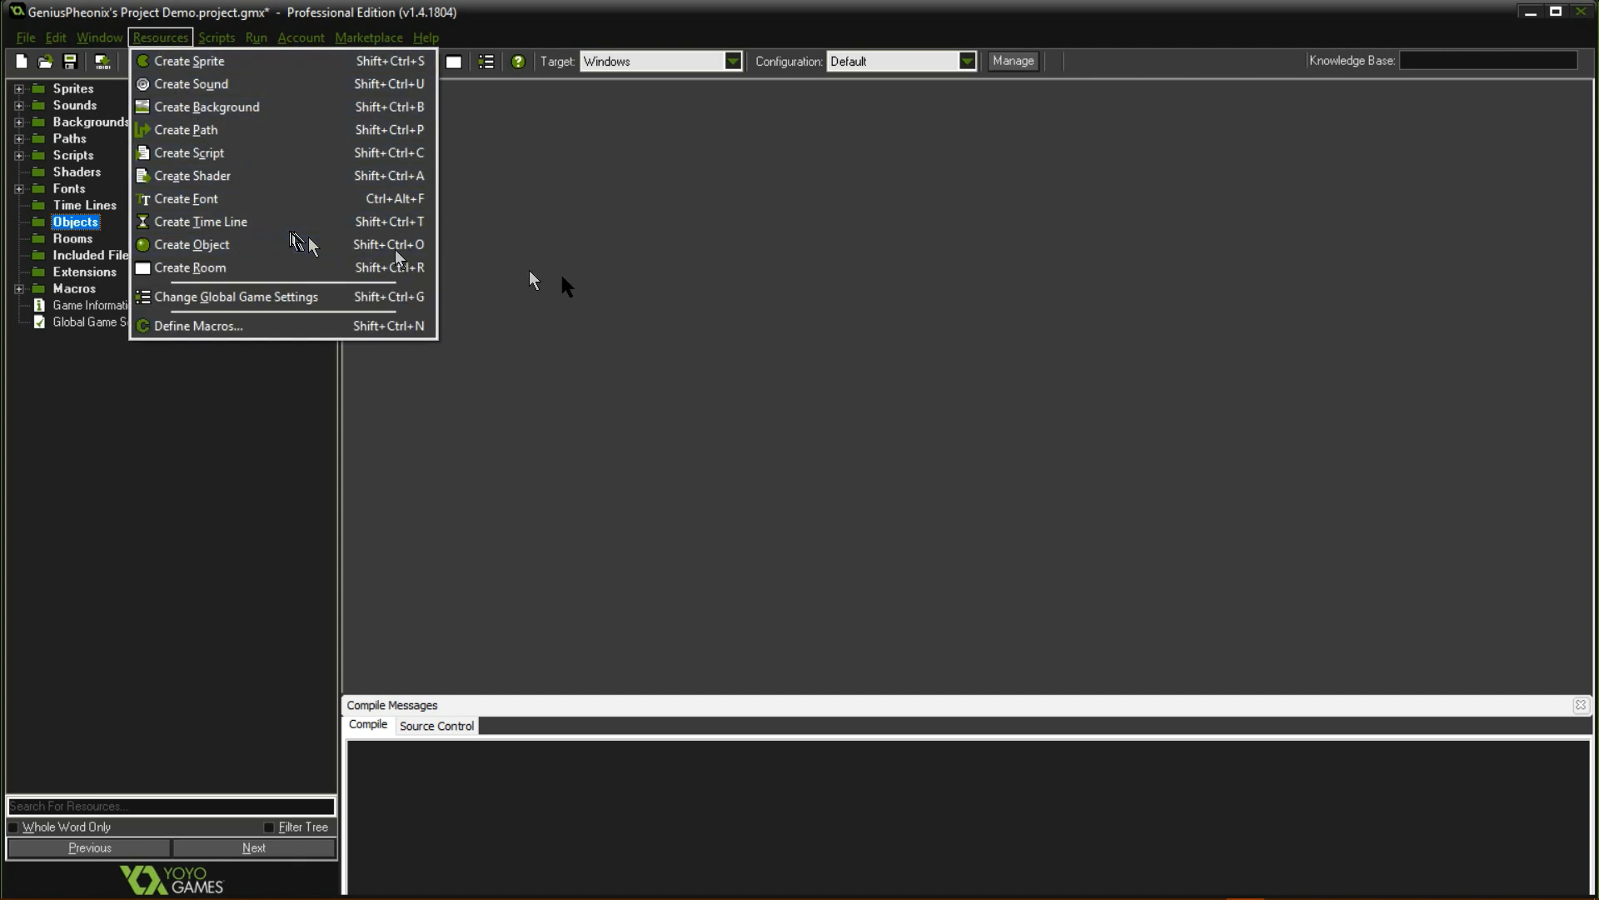
{"action": "left_click", "coordinate": [597, 283]}
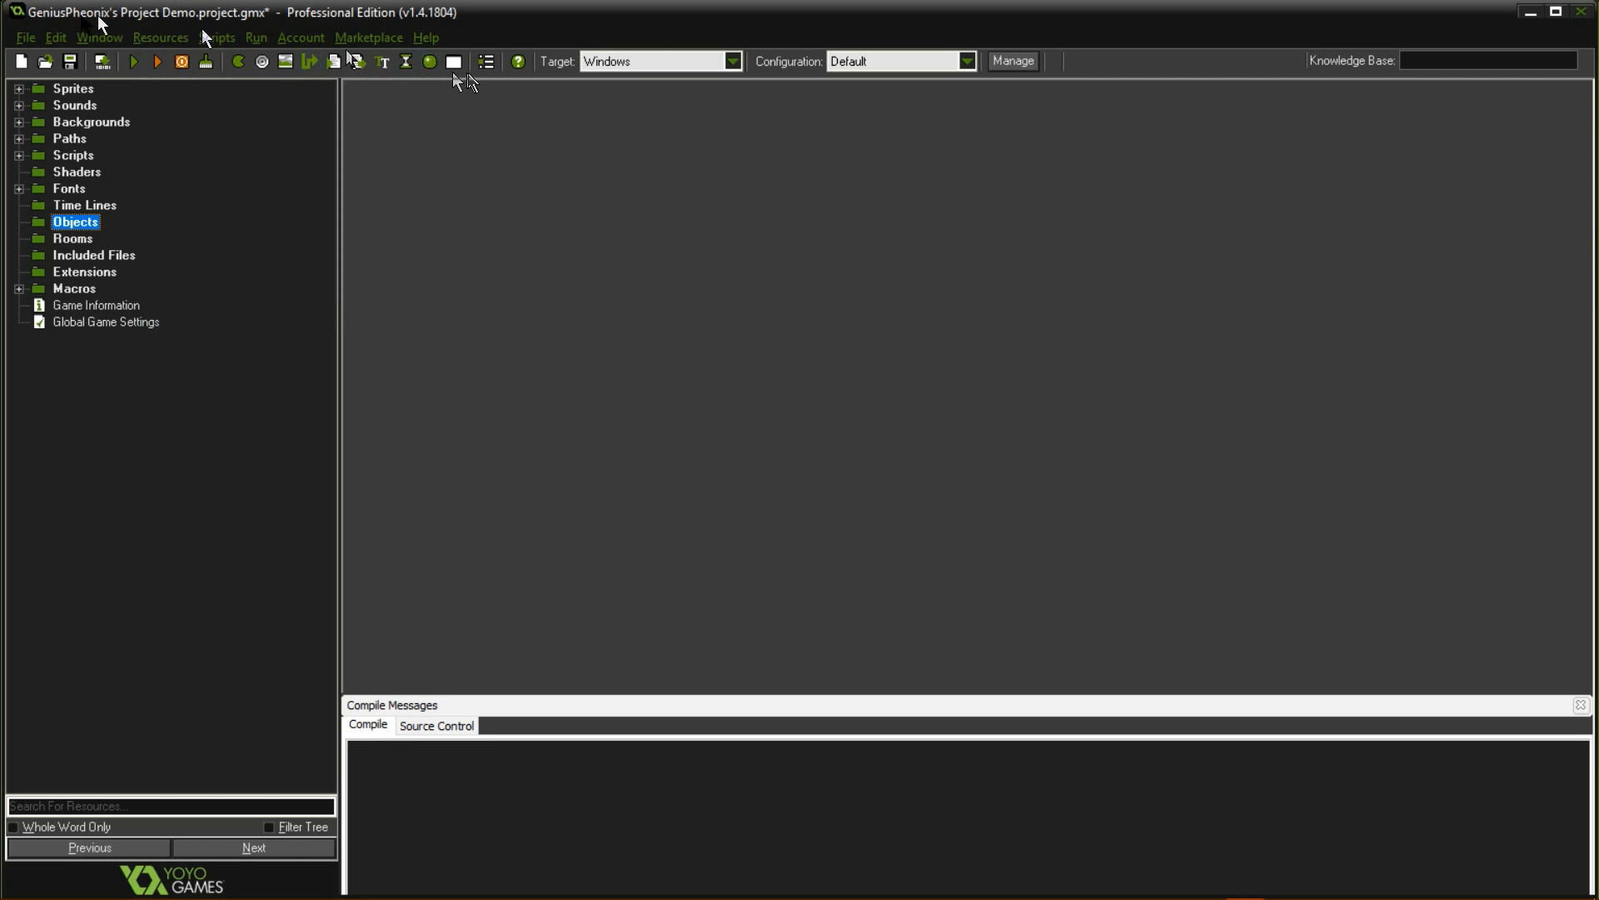
Create a new object resource named obj_player and confirm its properties.
{"action": "left_click", "coordinate": [431, 63]}
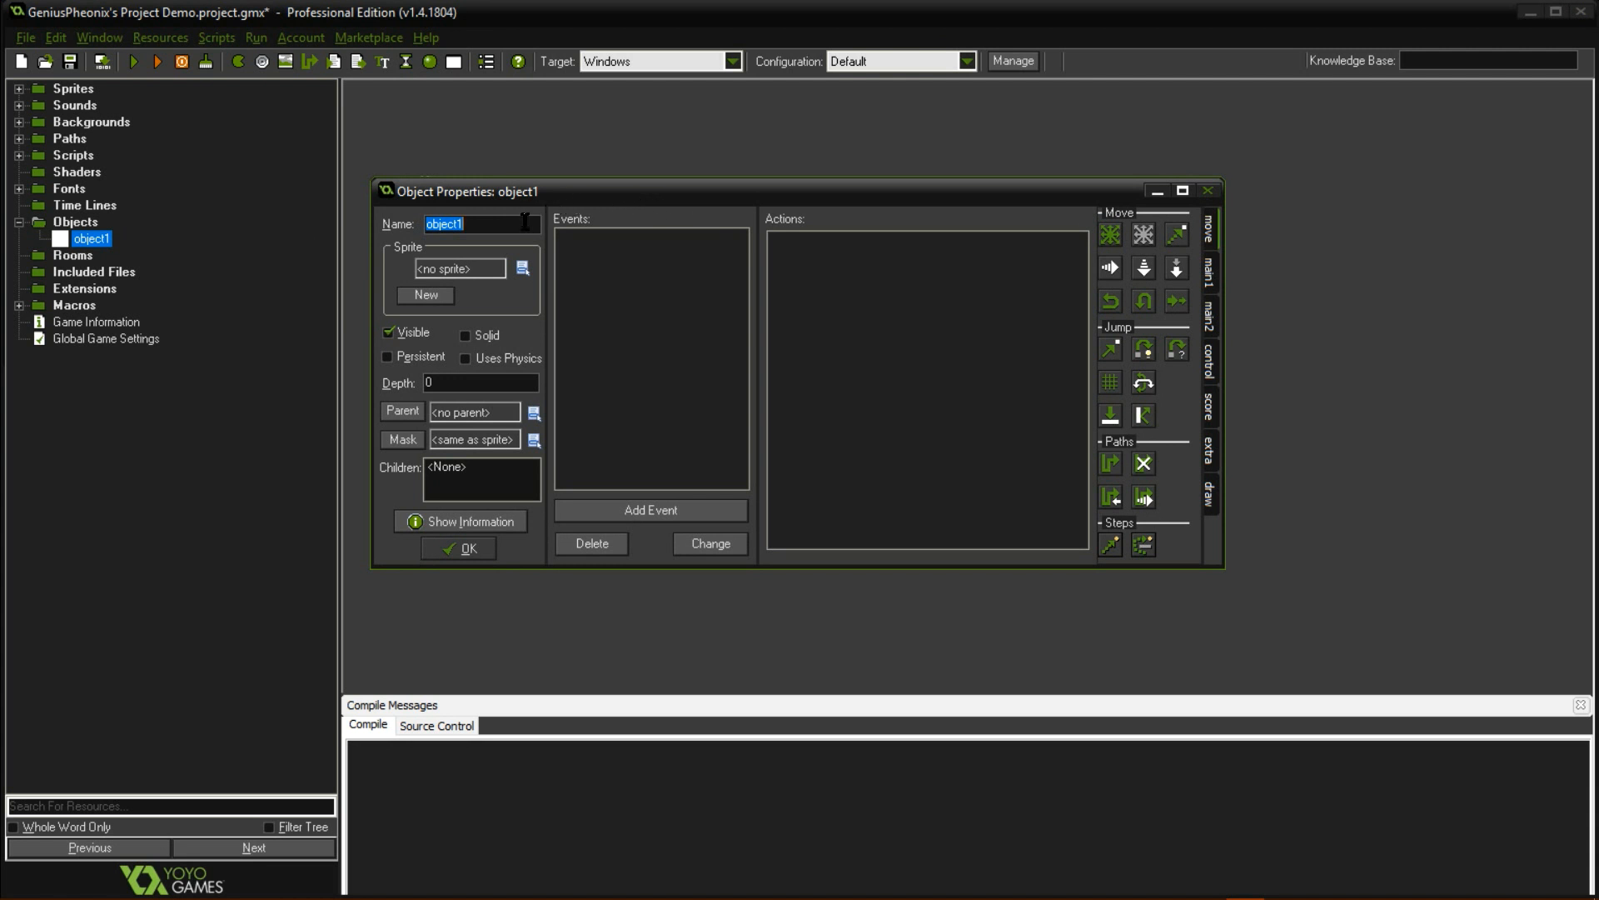
{"action": "key", "text": "BackSpace"}
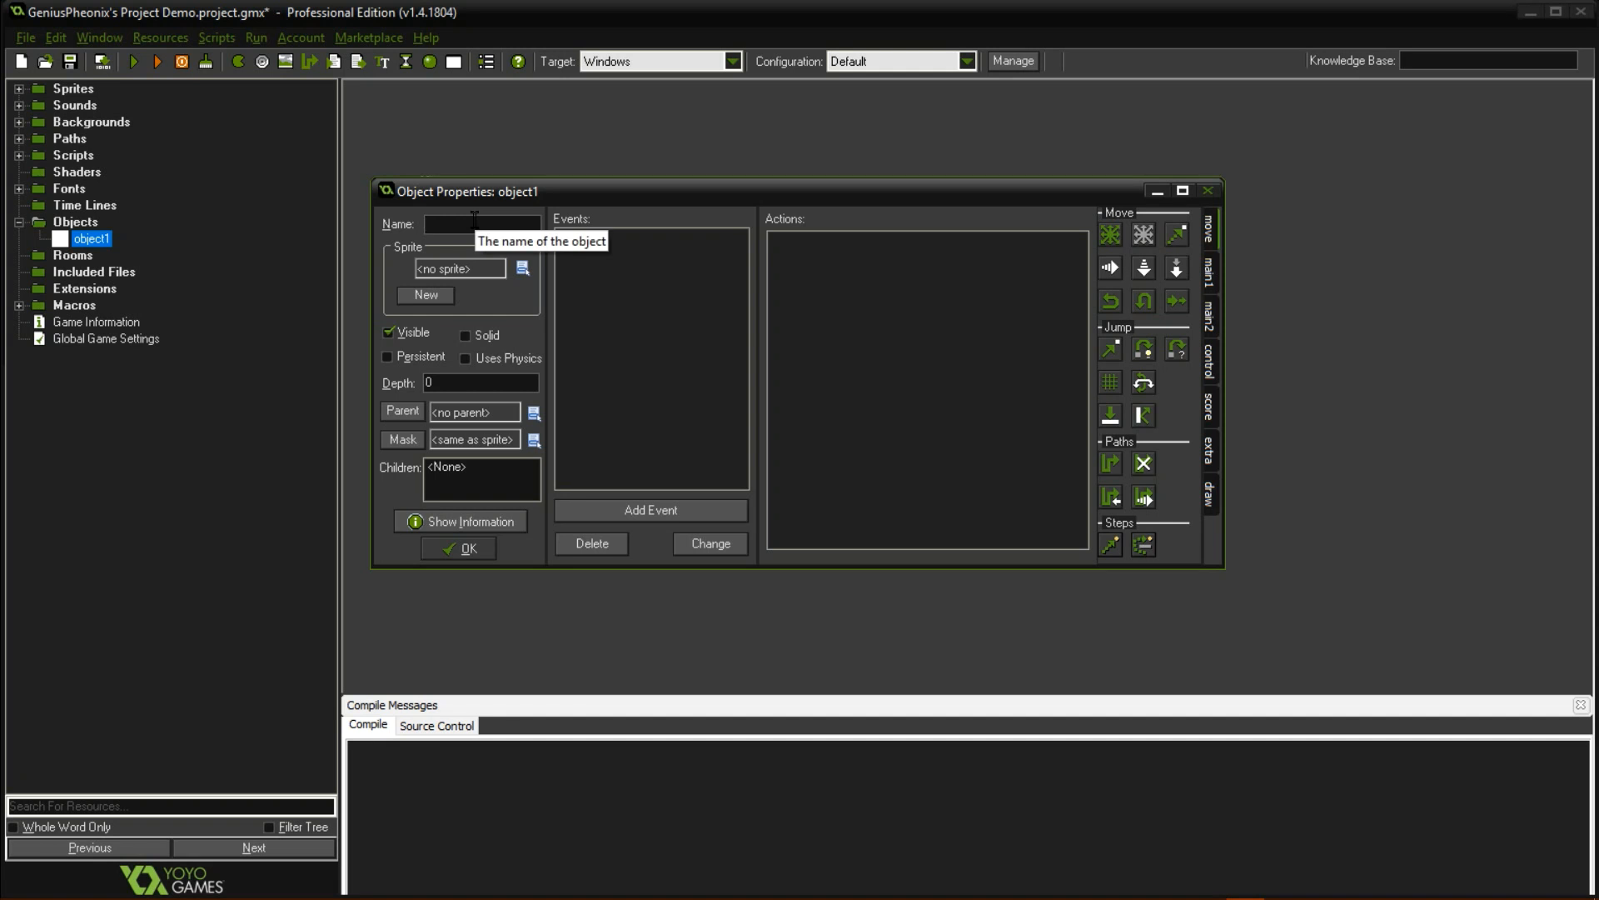
{"action": "type", "text": "obj_"}
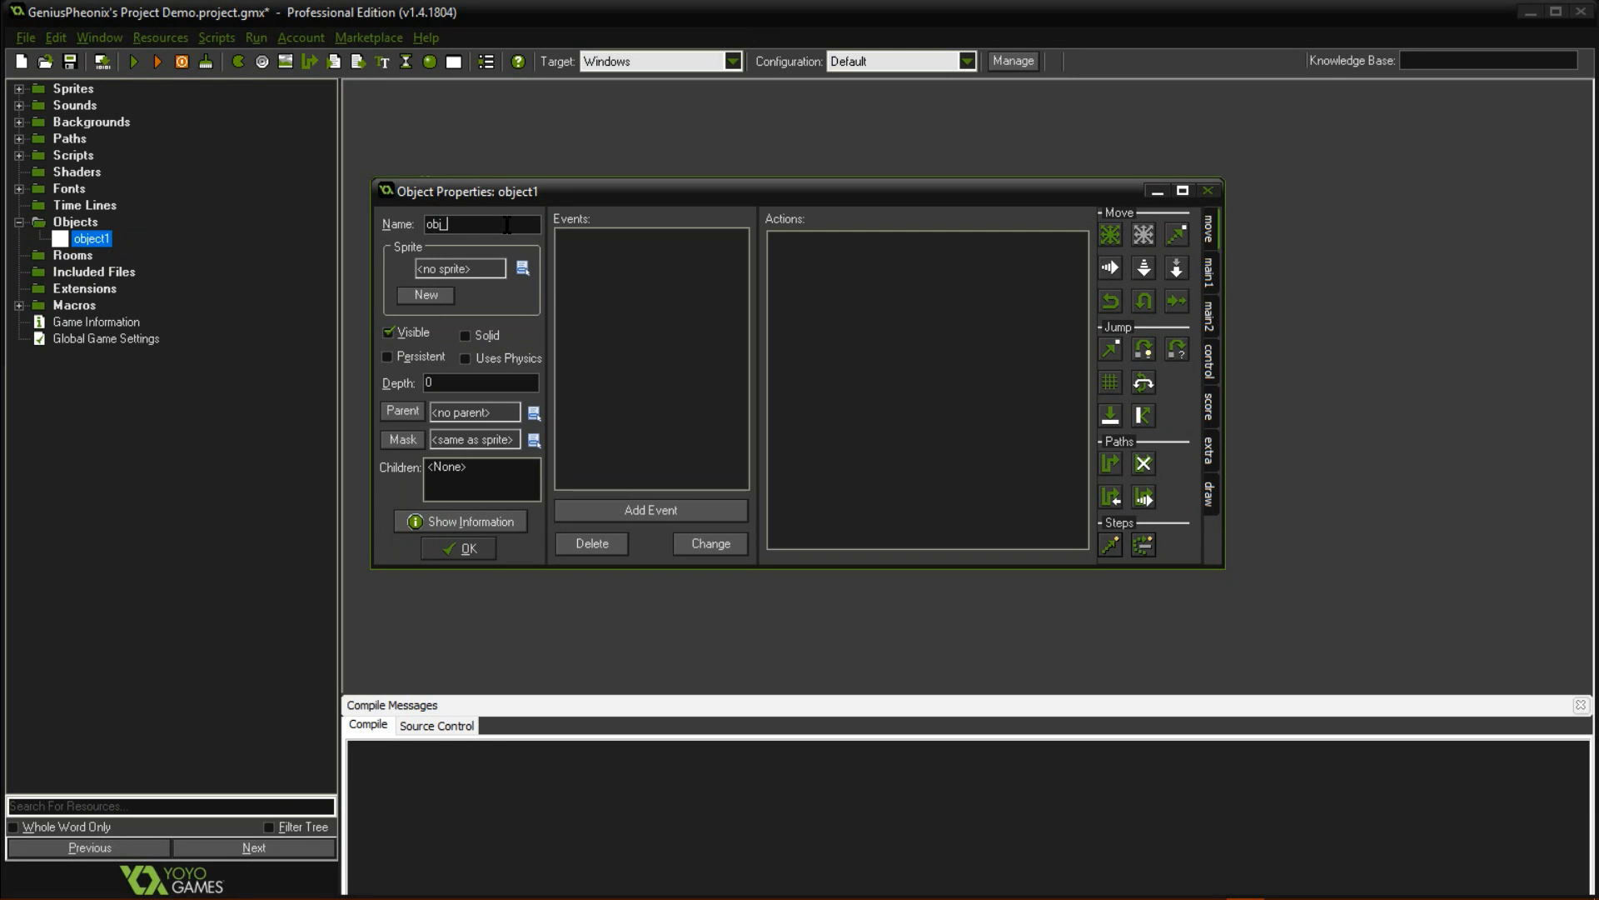
{"action": "type", "text": "player"}
{"action": "left_click", "coordinate": [463, 547]}
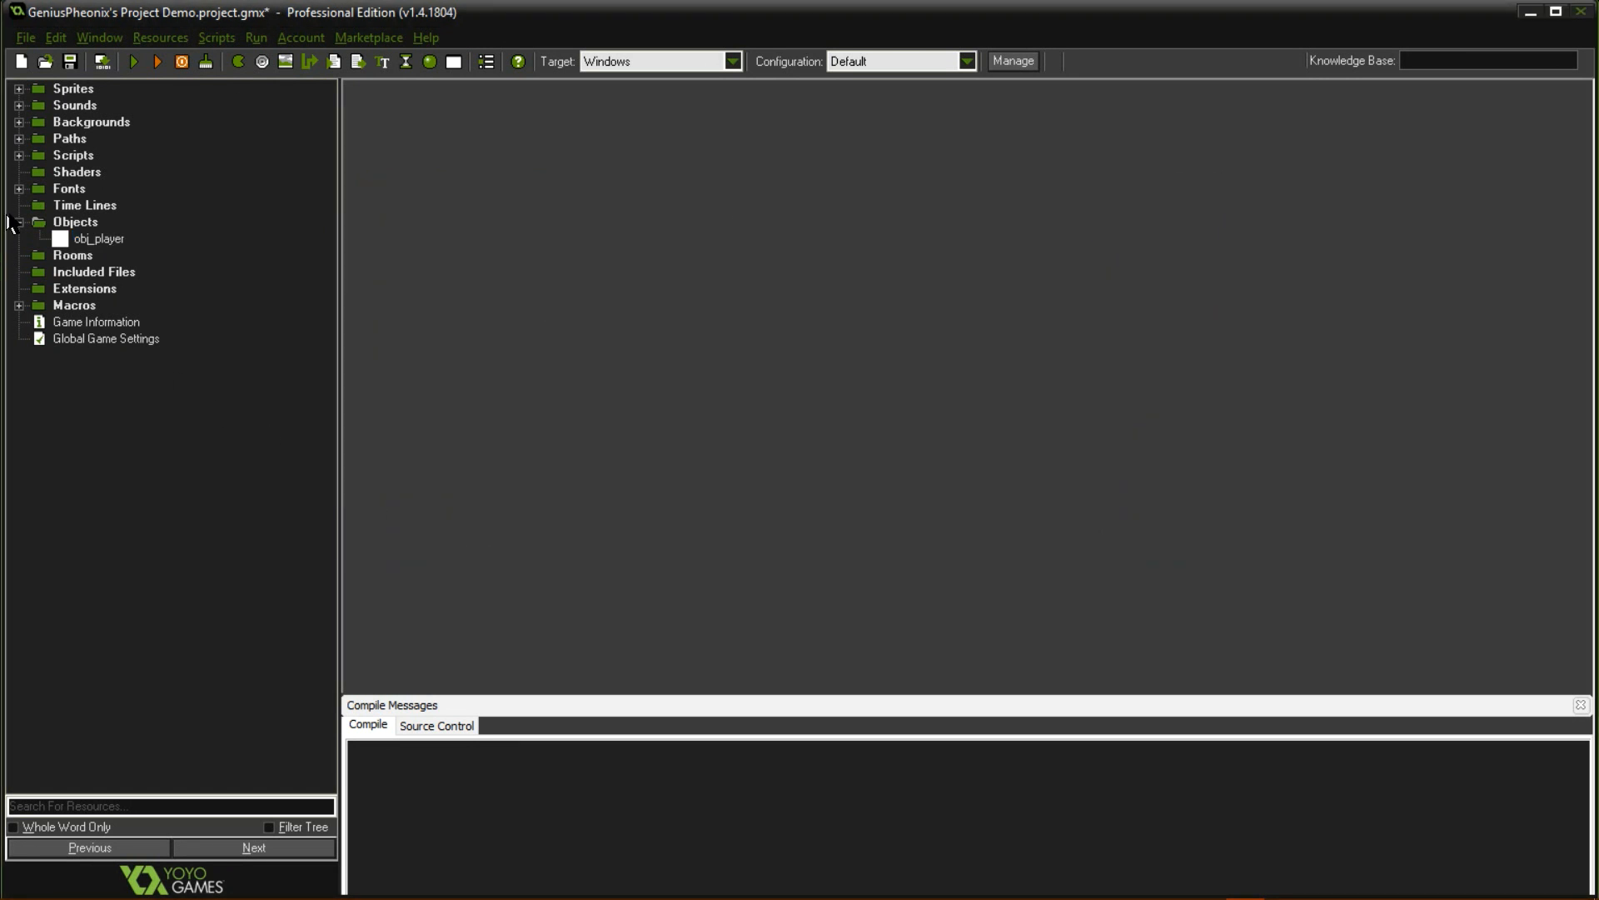
Reopen the properties of obj_player and assign the spr_player sprite to it.
{"action": "double_click", "coordinate": [91, 239]}
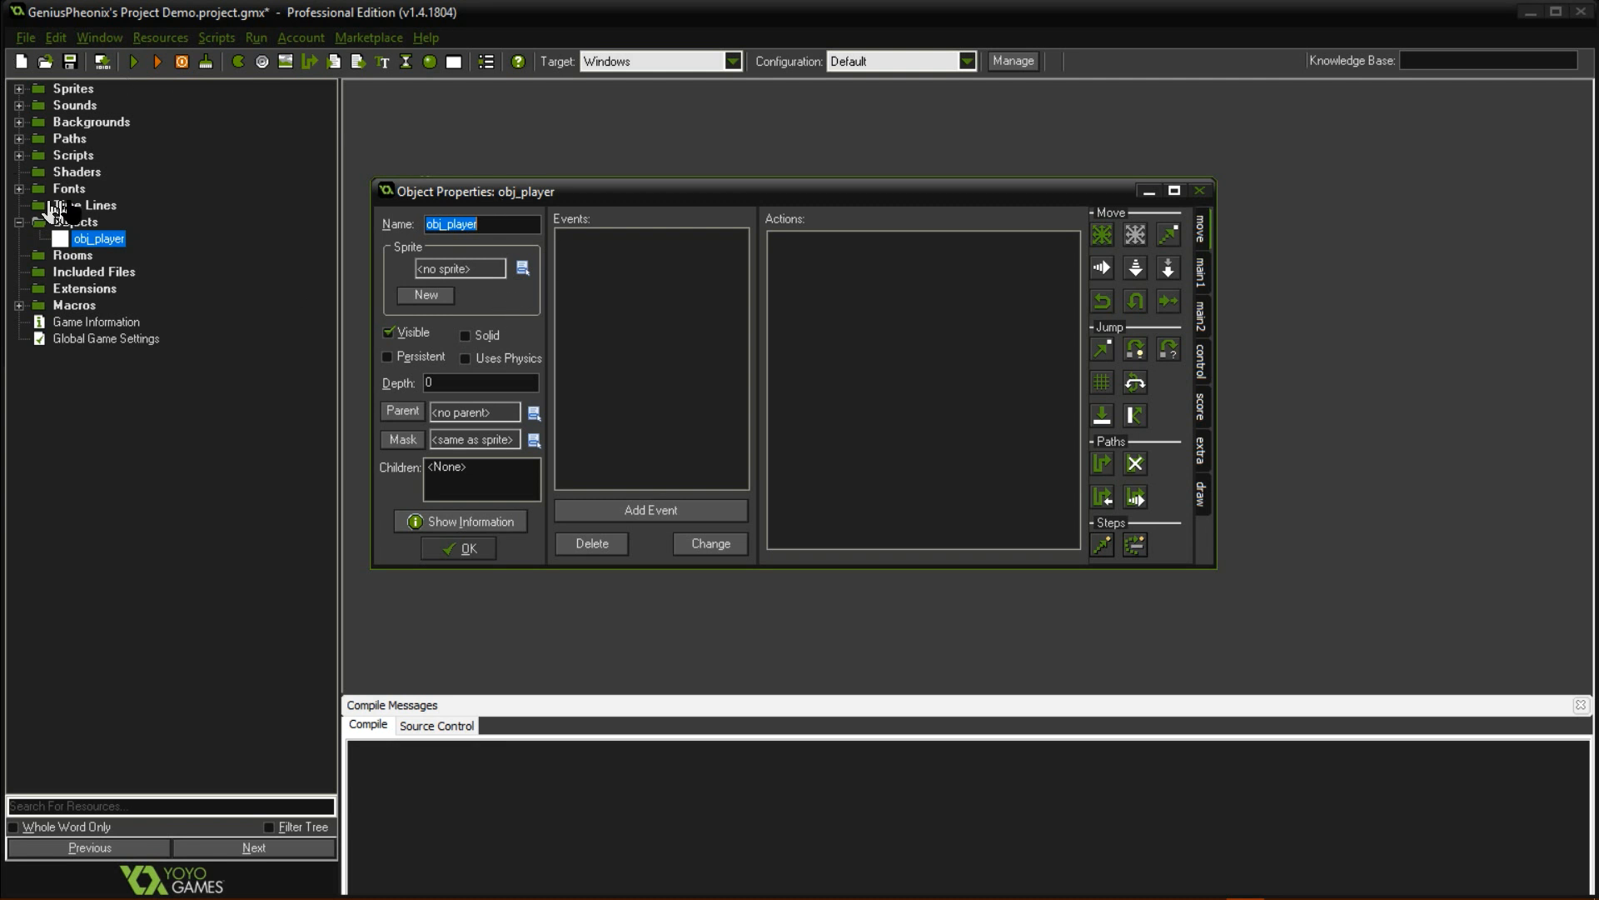
{"action": "left_click", "coordinate": [528, 267]}
{"action": "left_click", "coordinate": [420, 249]}
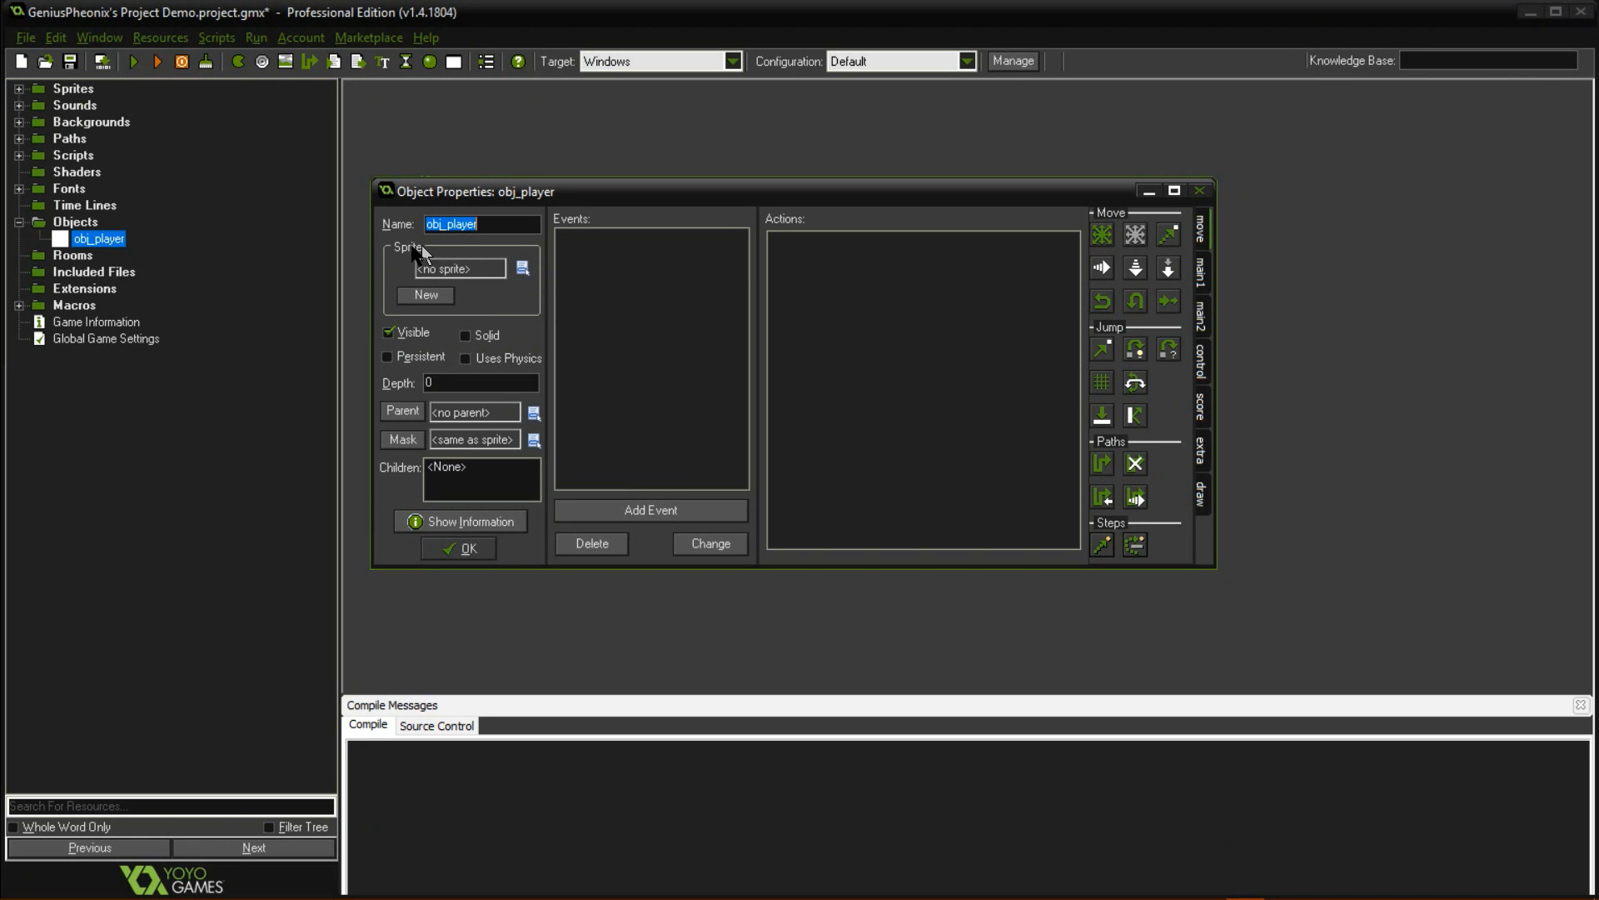
{"action": "left_click", "coordinate": [524, 266]}
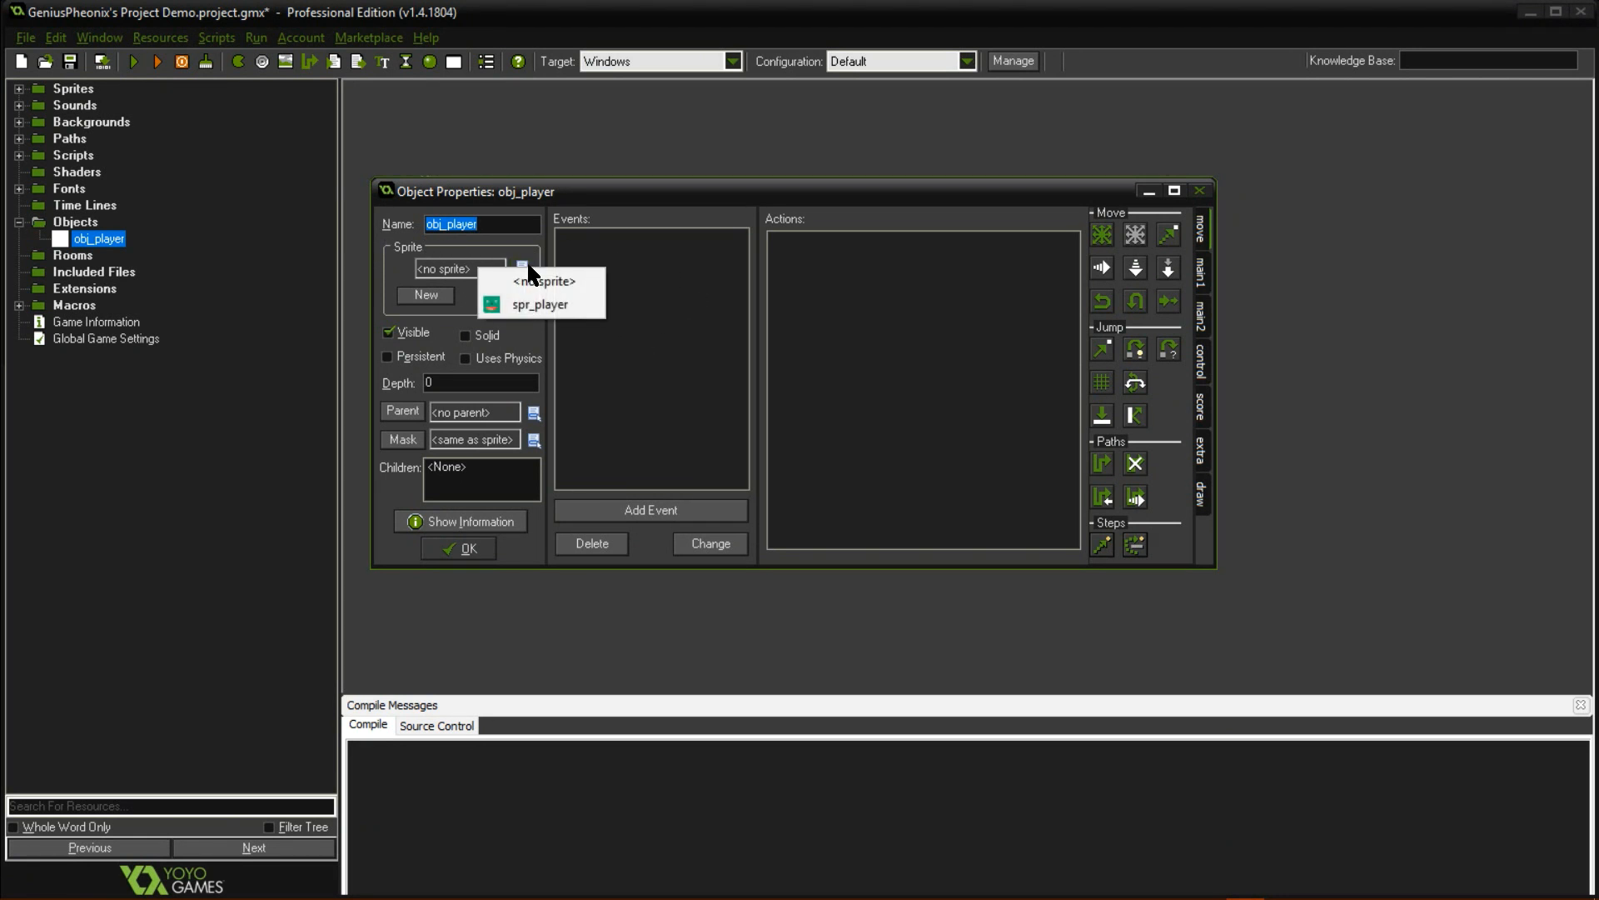
{"action": "left_click", "coordinate": [524, 260]}
{"action": "left_click", "coordinate": [519, 269]}
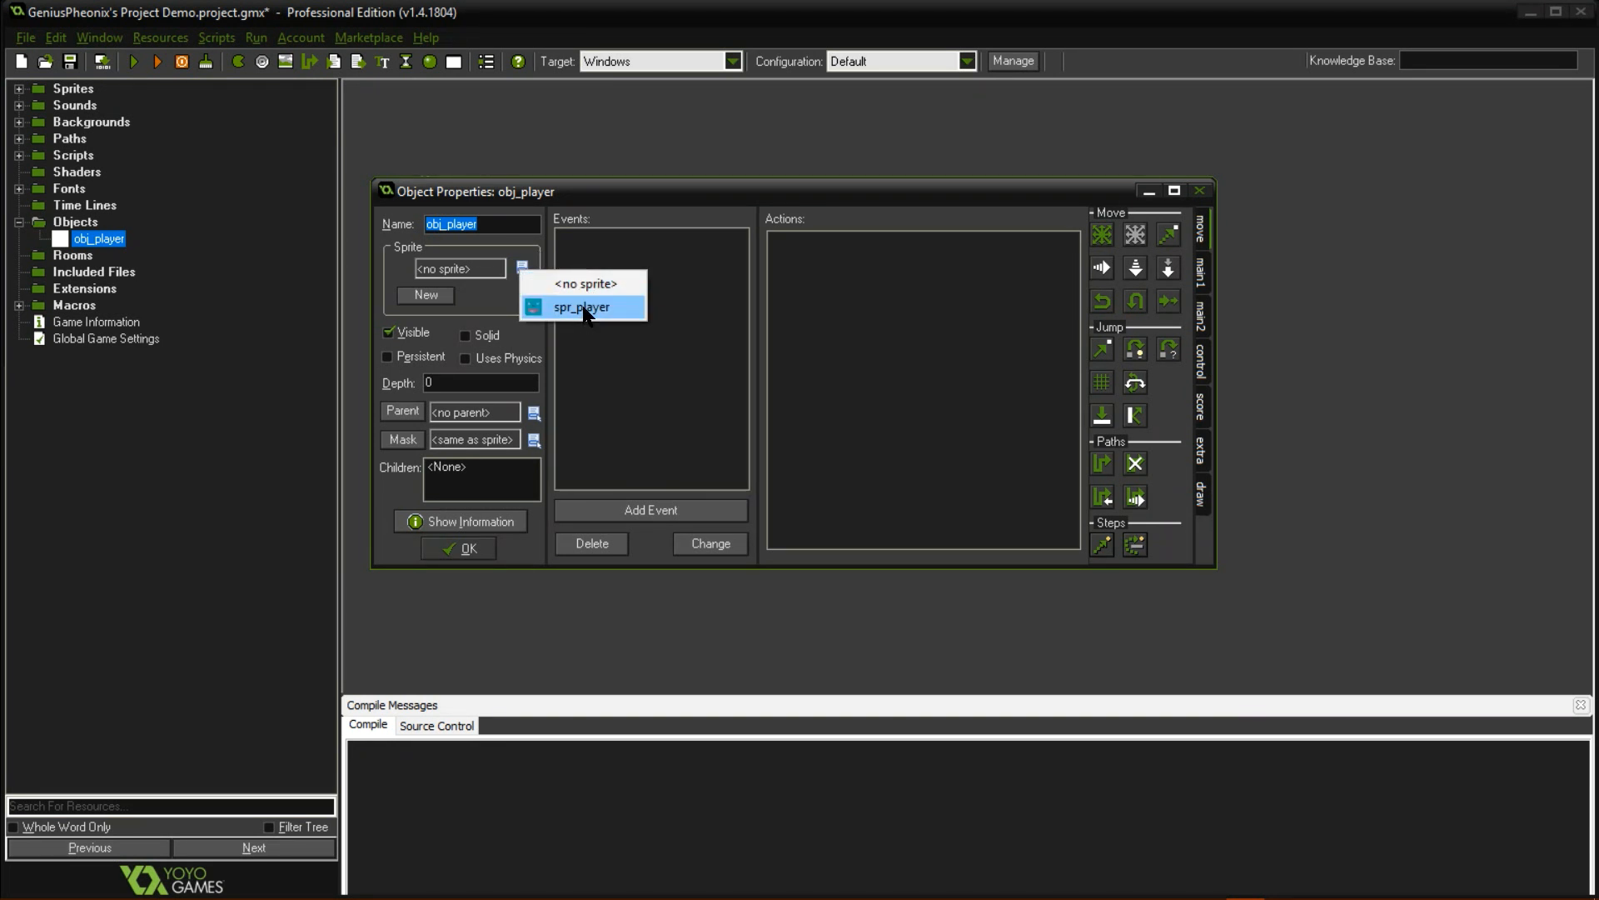
{"action": "left_click", "coordinate": [493, 305]}
{"action": "left_click", "coordinate": [523, 267]}
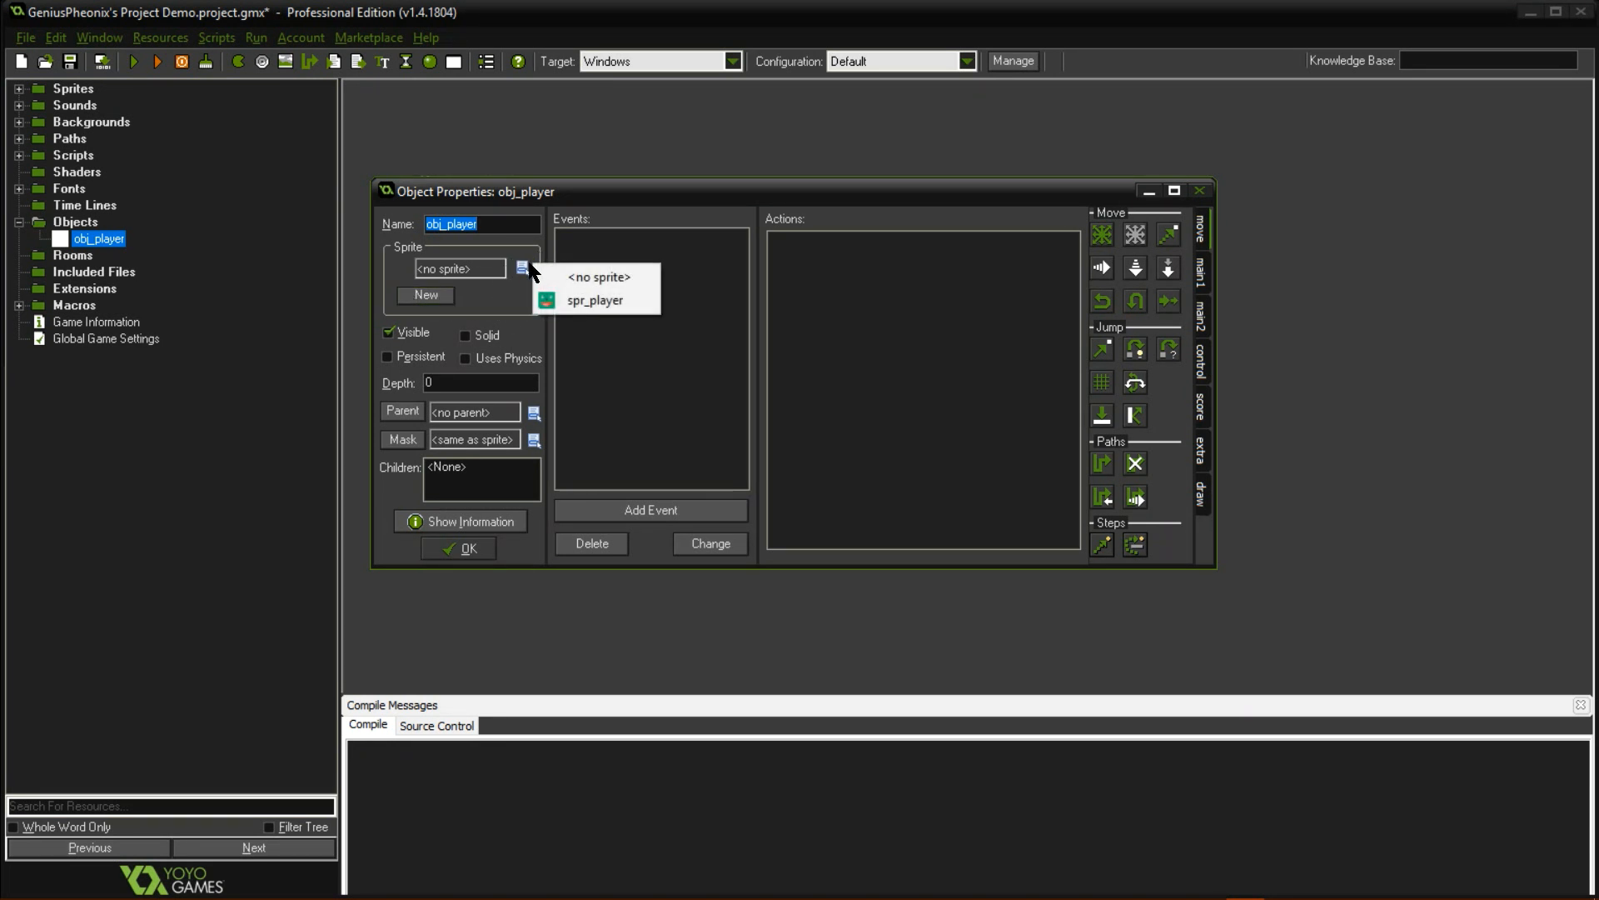
{"action": "left_click", "coordinate": [575, 302]}
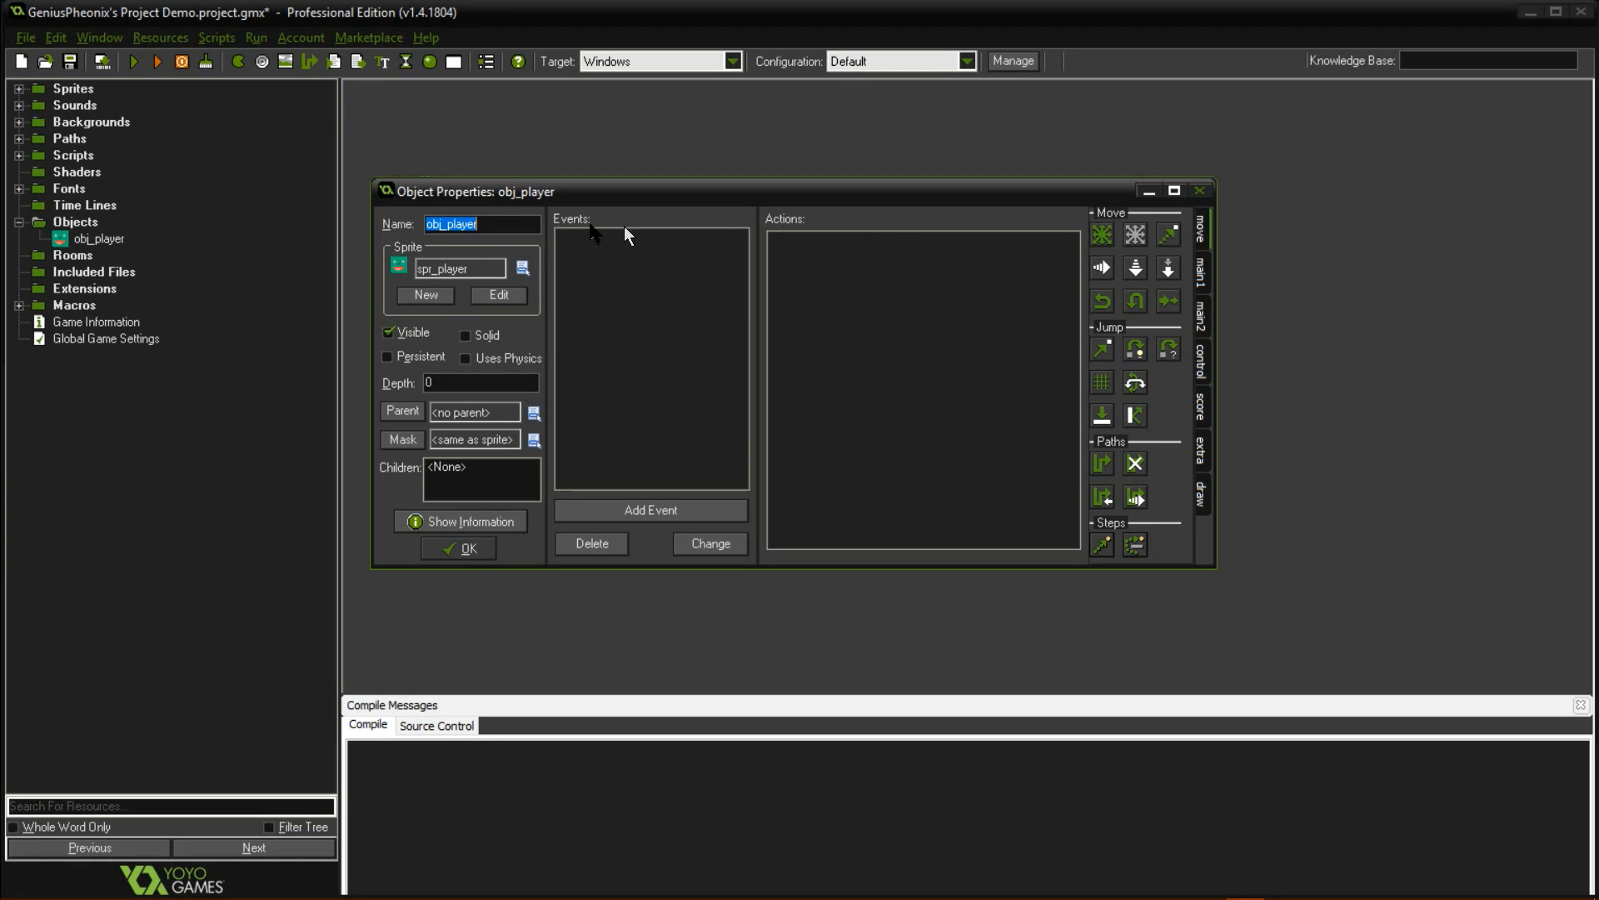
Switch the visibility of obj_player off and back on.
{"action": "left_click", "coordinate": [410, 330]}
{"action": "left_click", "coordinate": [405, 331]}
{"action": "left_click", "coordinate": [414, 333]}
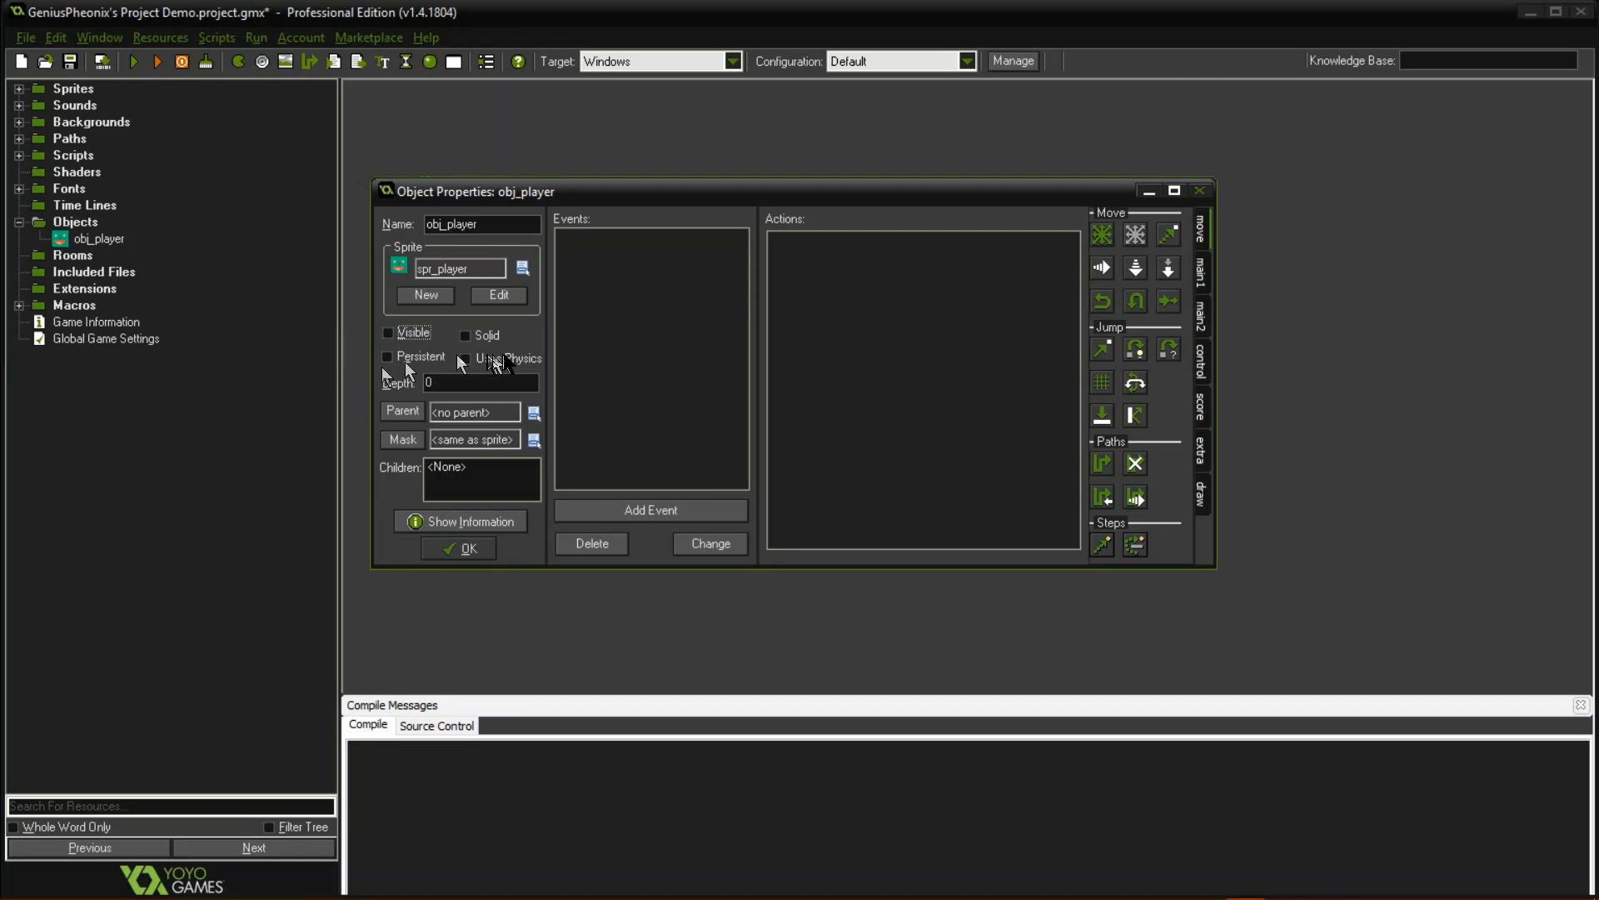
{"action": "left_click", "coordinate": [412, 335]}
{"action": "left_click", "coordinate": [411, 335]}
{"action": "left_click", "coordinate": [419, 333]}
{"action": "left_click", "coordinate": [414, 339]}
Make obj_player persistent, and switch its Uses Physics option on and off again.
{"action": "left_click", "coordinate": [423, 356]}
{"action": "left_click", "coordinate": [502, 358]}
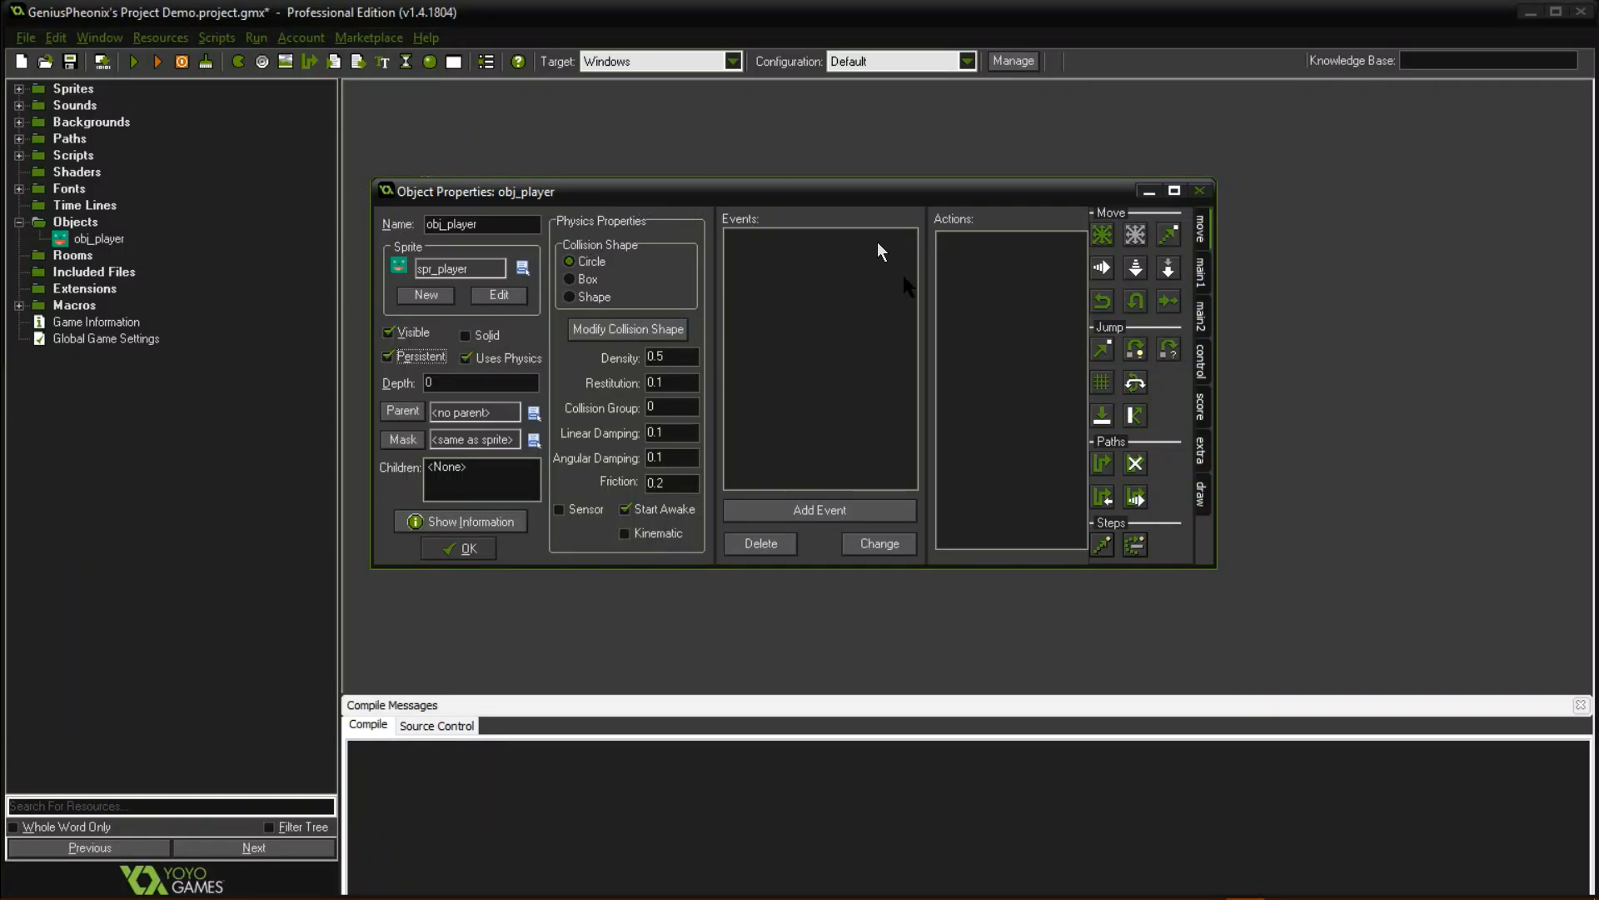
{"action": "left_click", "coordinate": [493, 358]}
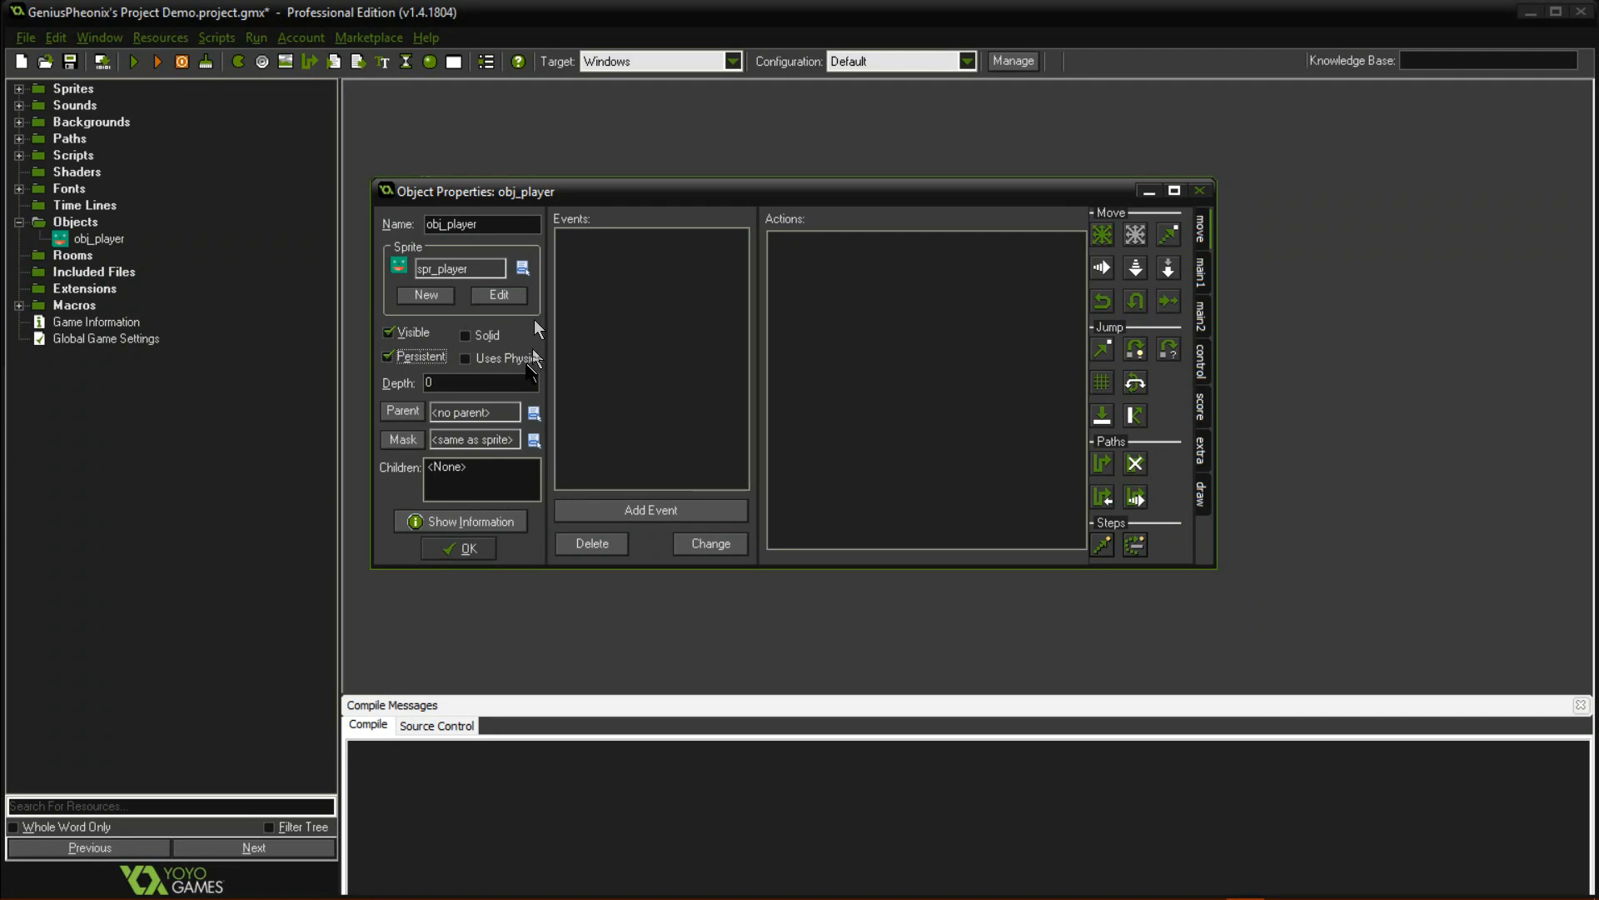
Try a depth of 1 for obj_player and set it back to 0.
{"action": "left_click", "coordinate": [493, 378]}
{"action": "type", "text": "1"}
{"action": "key", "text": "BackSpace"}
{"action": "type", "text": "0"}
{"action": "key", "text": "BackSpace"}
{"action": "type", "text": "1"}
{"action": "key", "text": "BackSpace"}
{"action": "type", "text": "0"}
{"action": "key", "text": "BackSpace"}
{"action": "type", "text": "1"}
{"action": "key", "text": "BackSpace"}
{"action": "type", "text": "0"}
Examine the parent choices for obj_player without picking one, and review the object's information summary.
{"action": "left_click", "coordinate": [388, 408]}
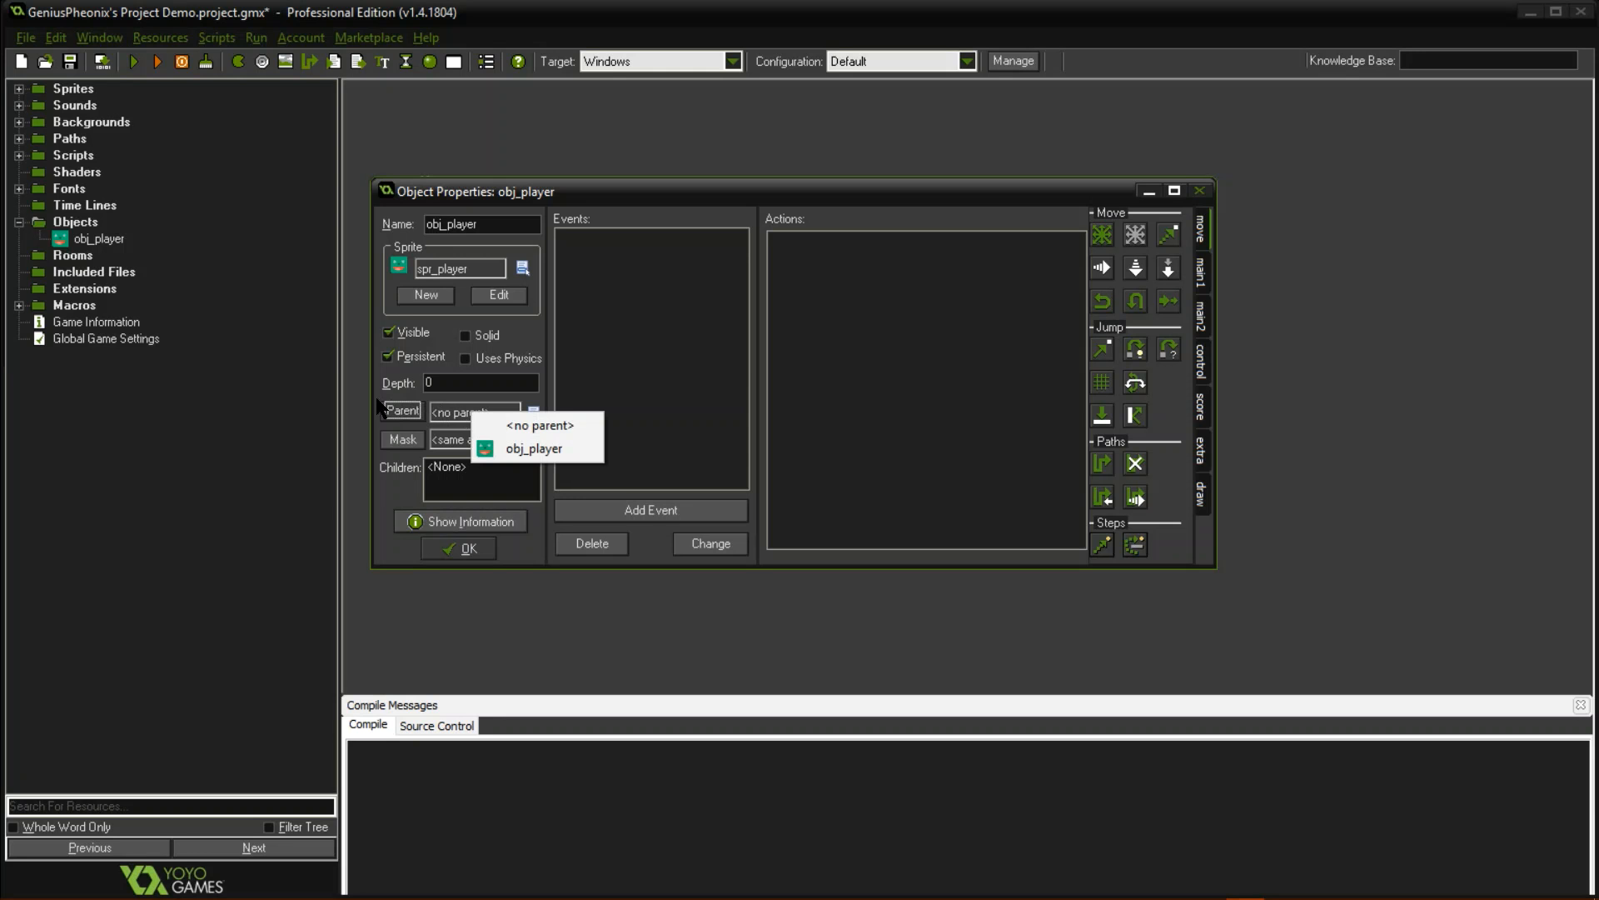
{"action": "left_click", "coordinate": [408, 419]}
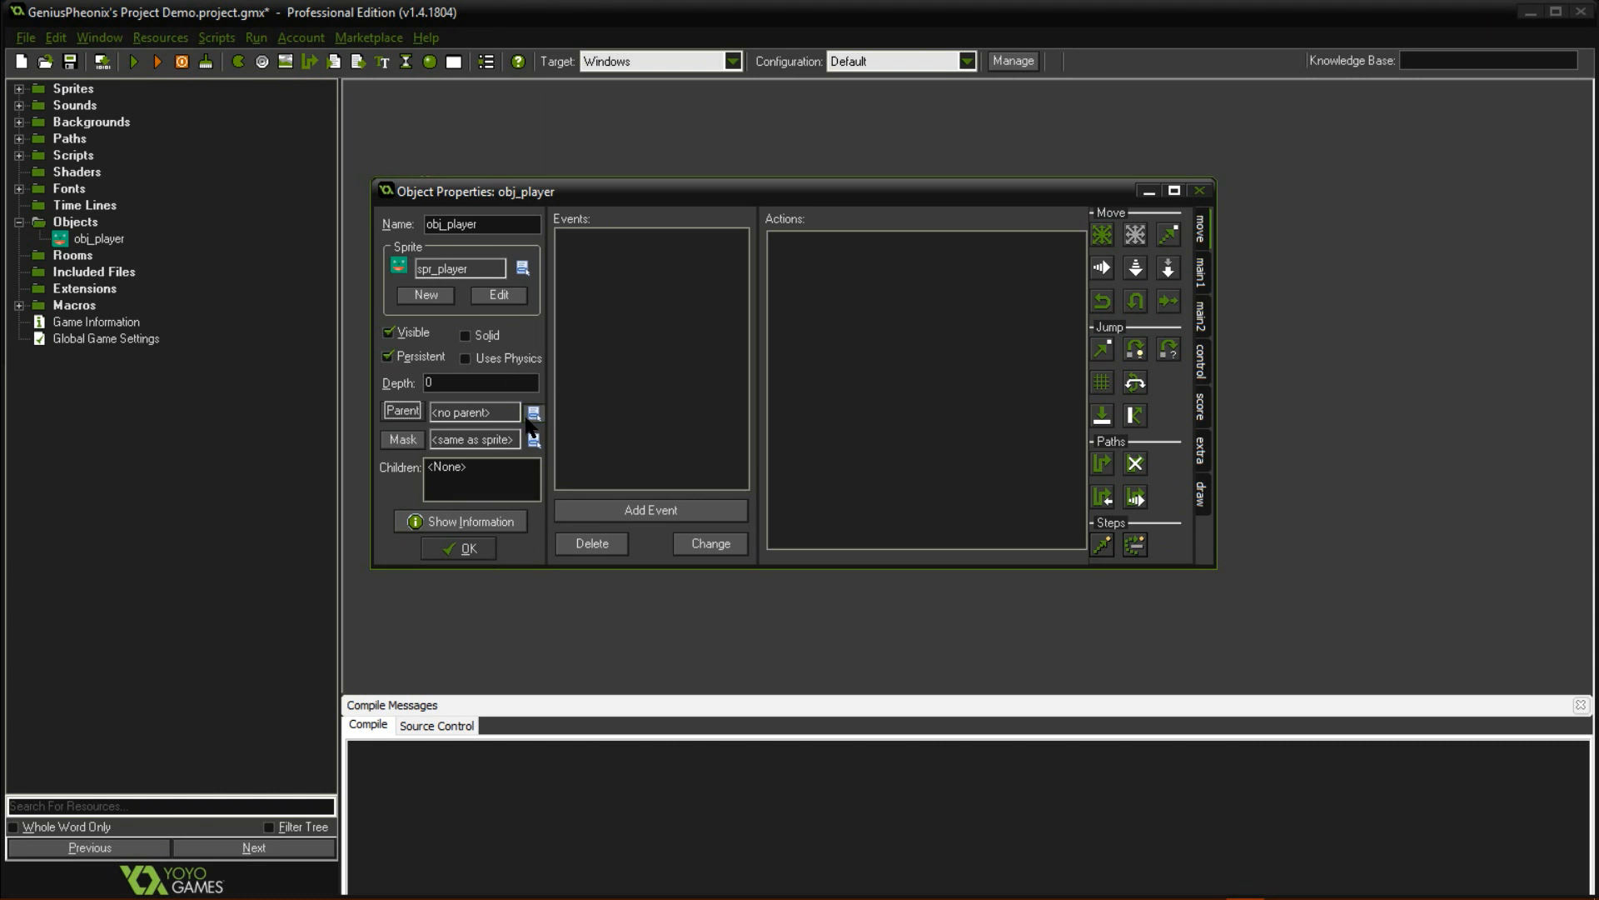
{"action": "left_click", "coordinate": [533, 411]}
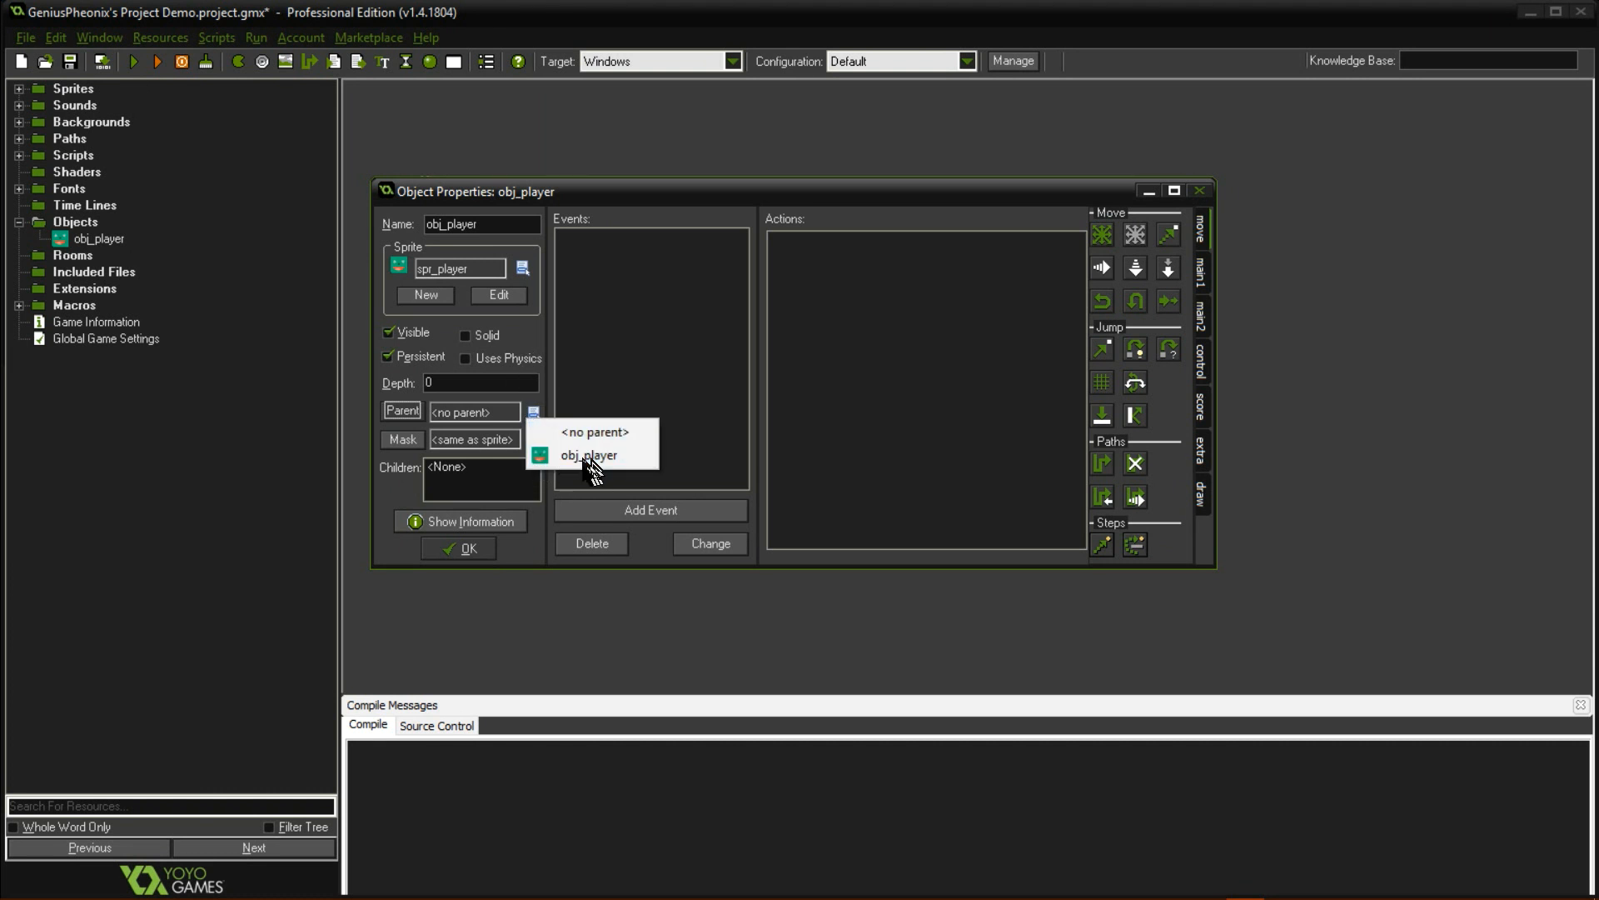
{"action": "left_click", "coordinate": [534, 411]}
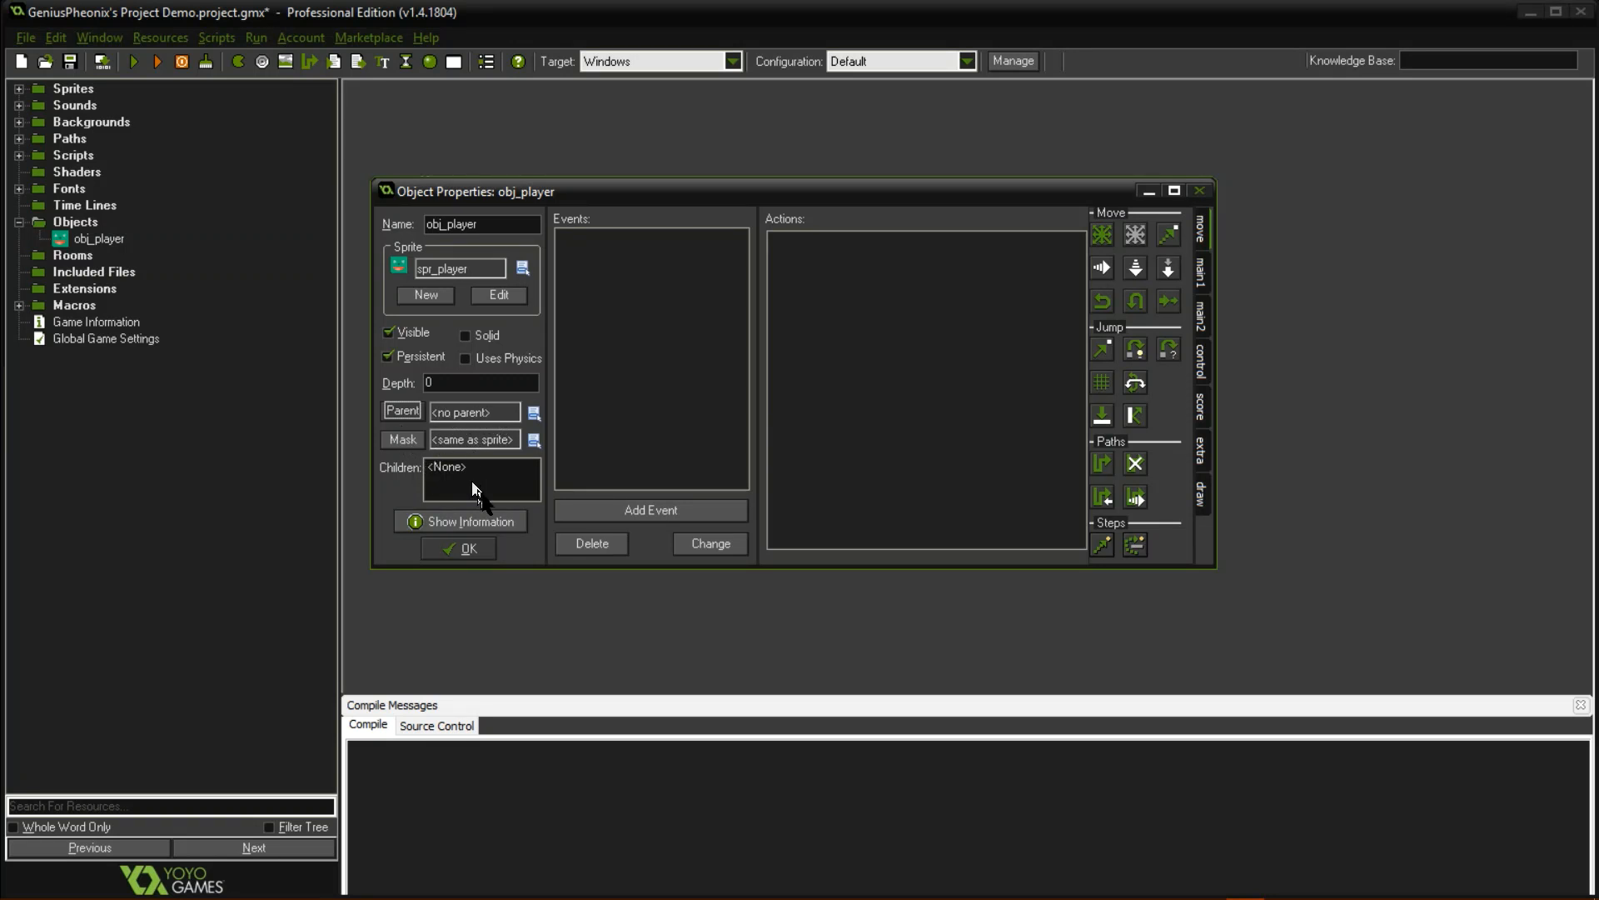
{"action": "left_click", "coordinate": [484, 523]}
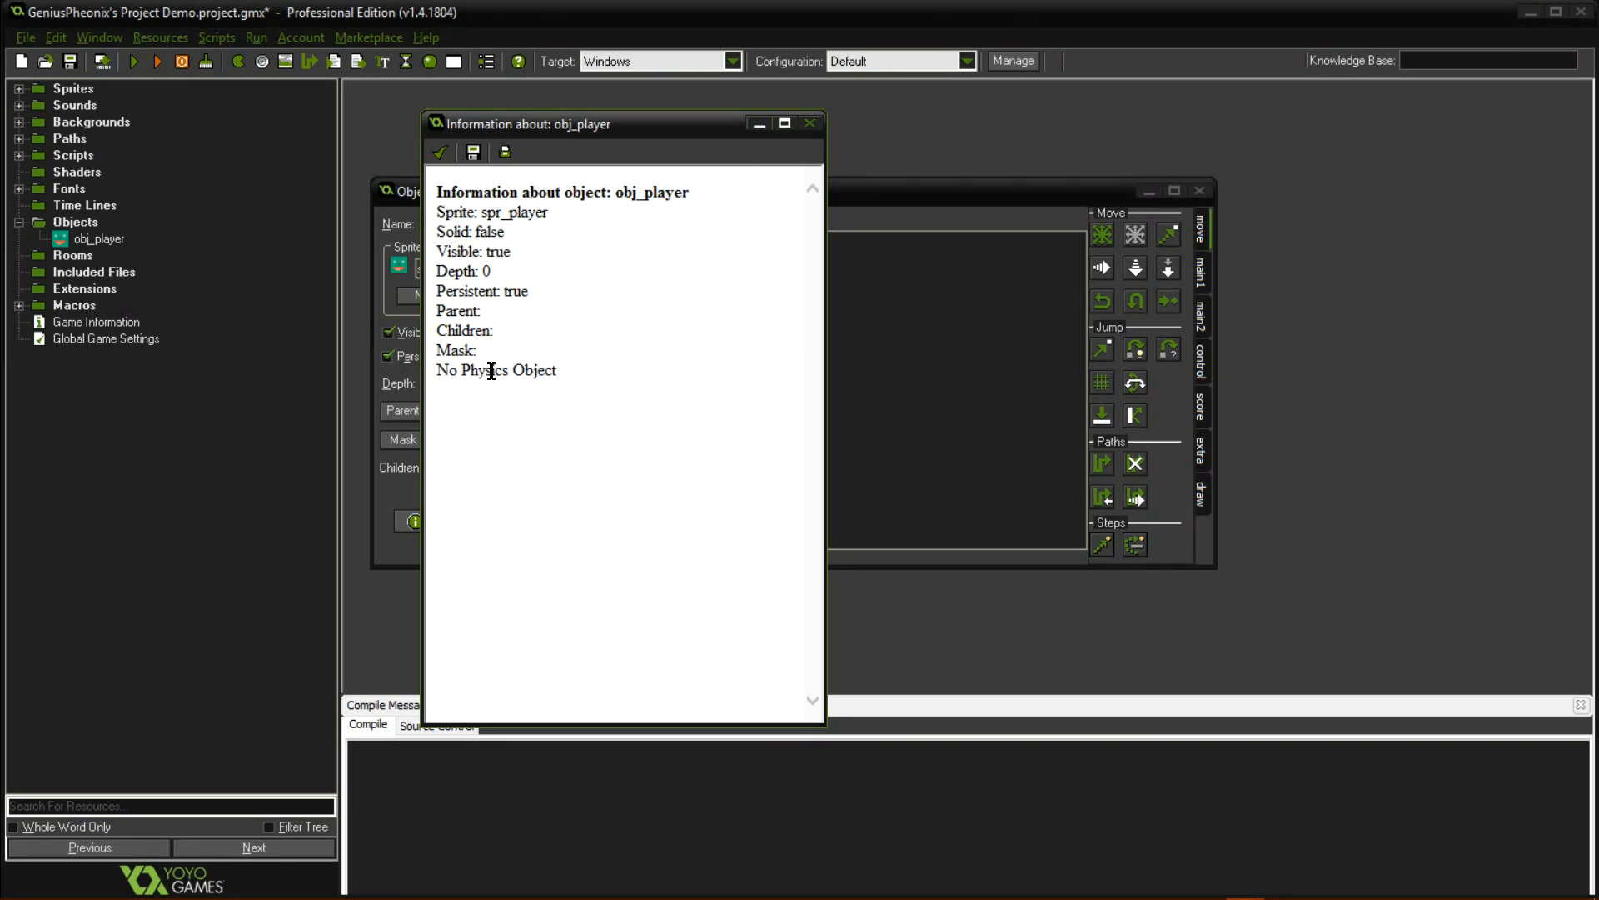
{"action": "left_click", "coordinate": [439, 152]}
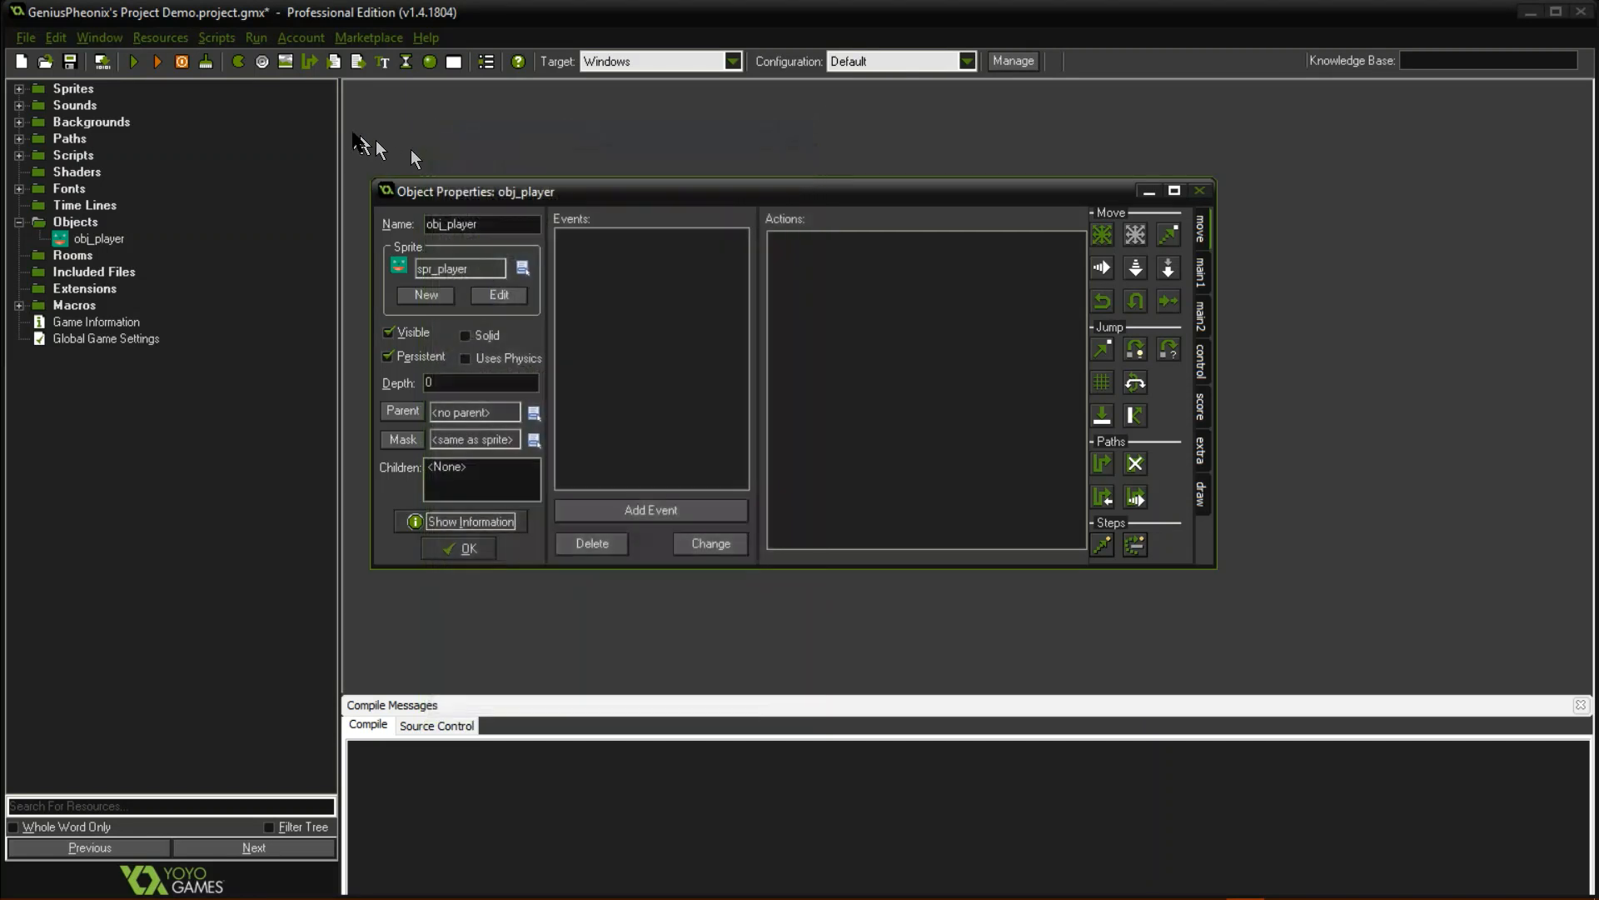
Enable physics for obj_player and go through the collision shape options, ending on Box.
{"action": "left_click", "coordinate": [478, 361]}
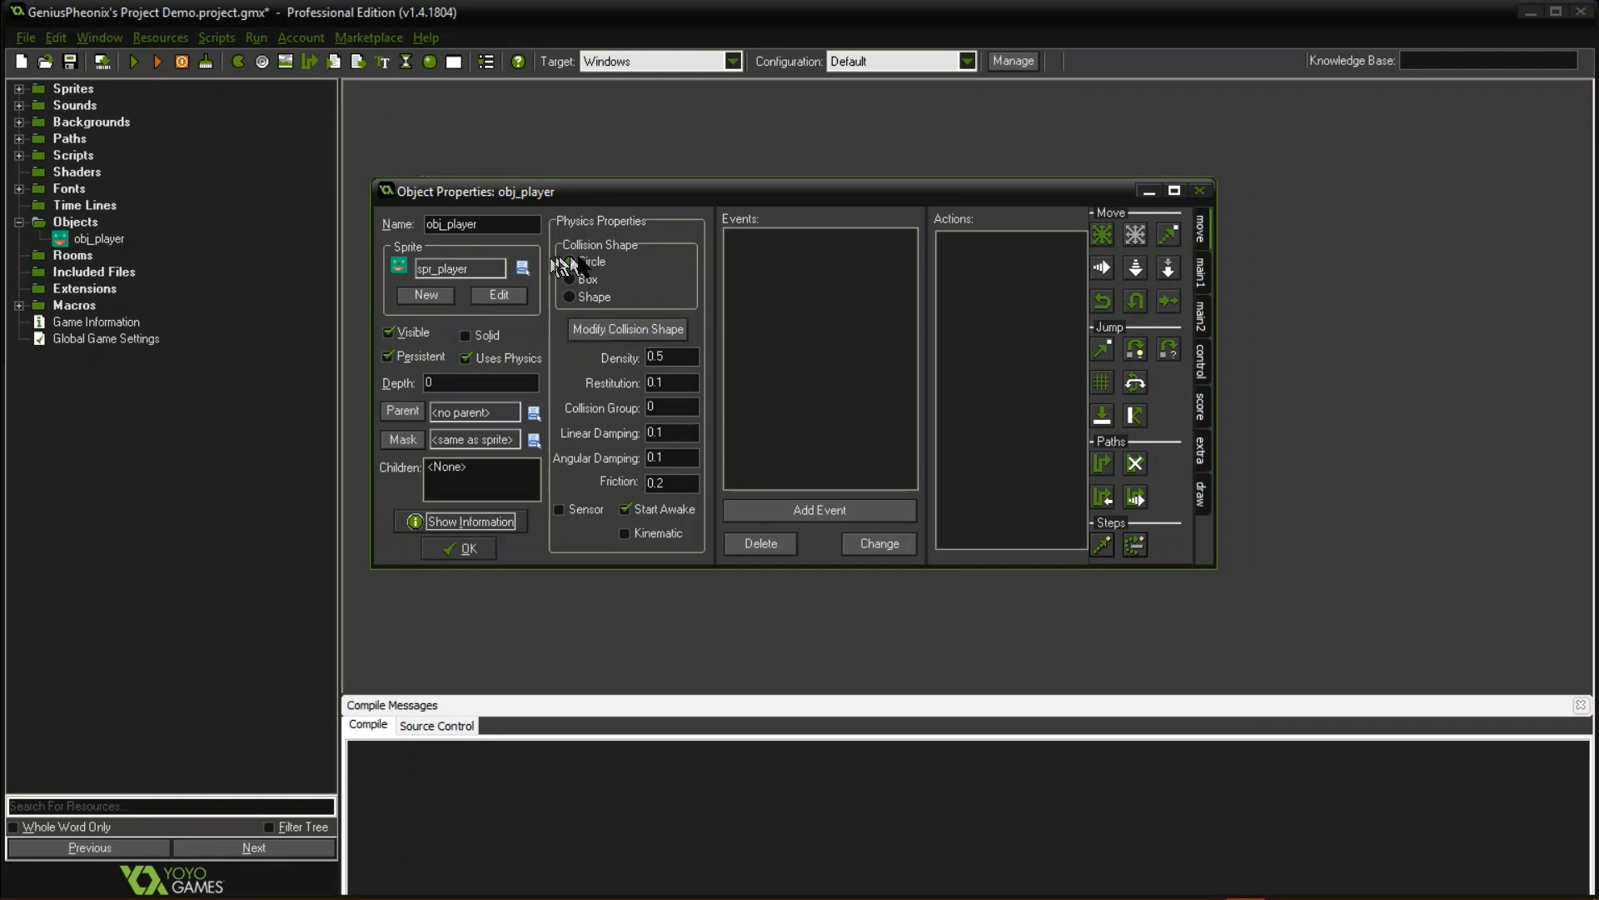
{"action": "left_click", "coordinate": [585, 281]}
{"action": "left_click", "coordinate": [586, 298]}
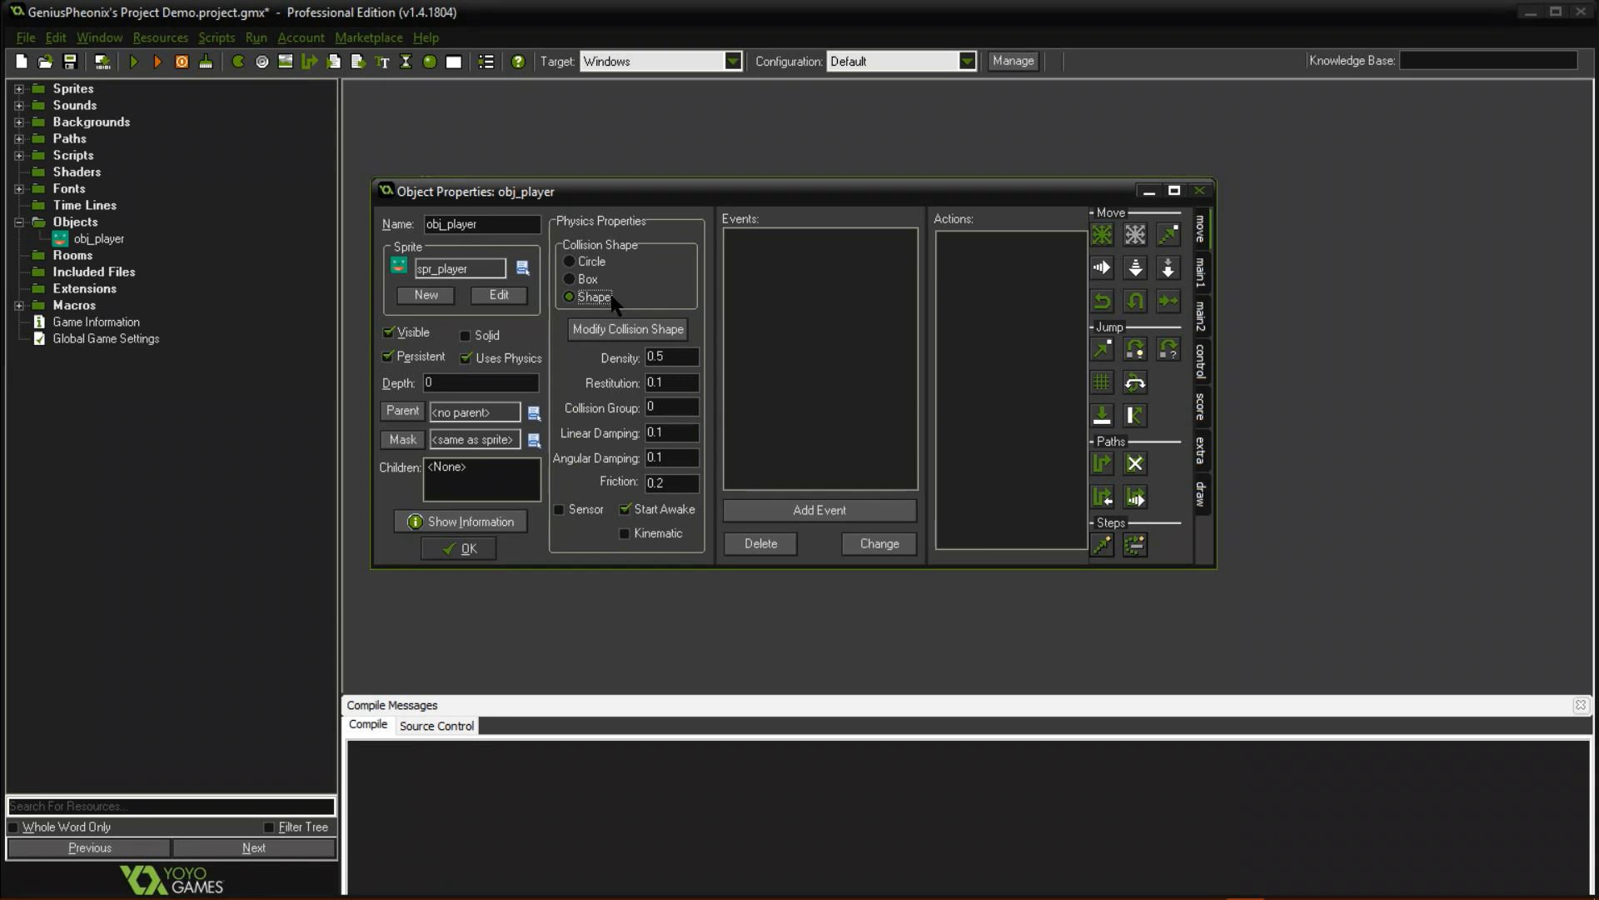
{"action": "left_click", "coordinate": [593, 262]}
Open the collision shape editor for obj_player and examine the box outline around the whole spr_player sprite.
{"action": "left_click", "coordinate": [616, 329]}
{"action": "scroll", "coordinate": [616, 403], "scroll_direction": "up", "scroll_amount": 2}
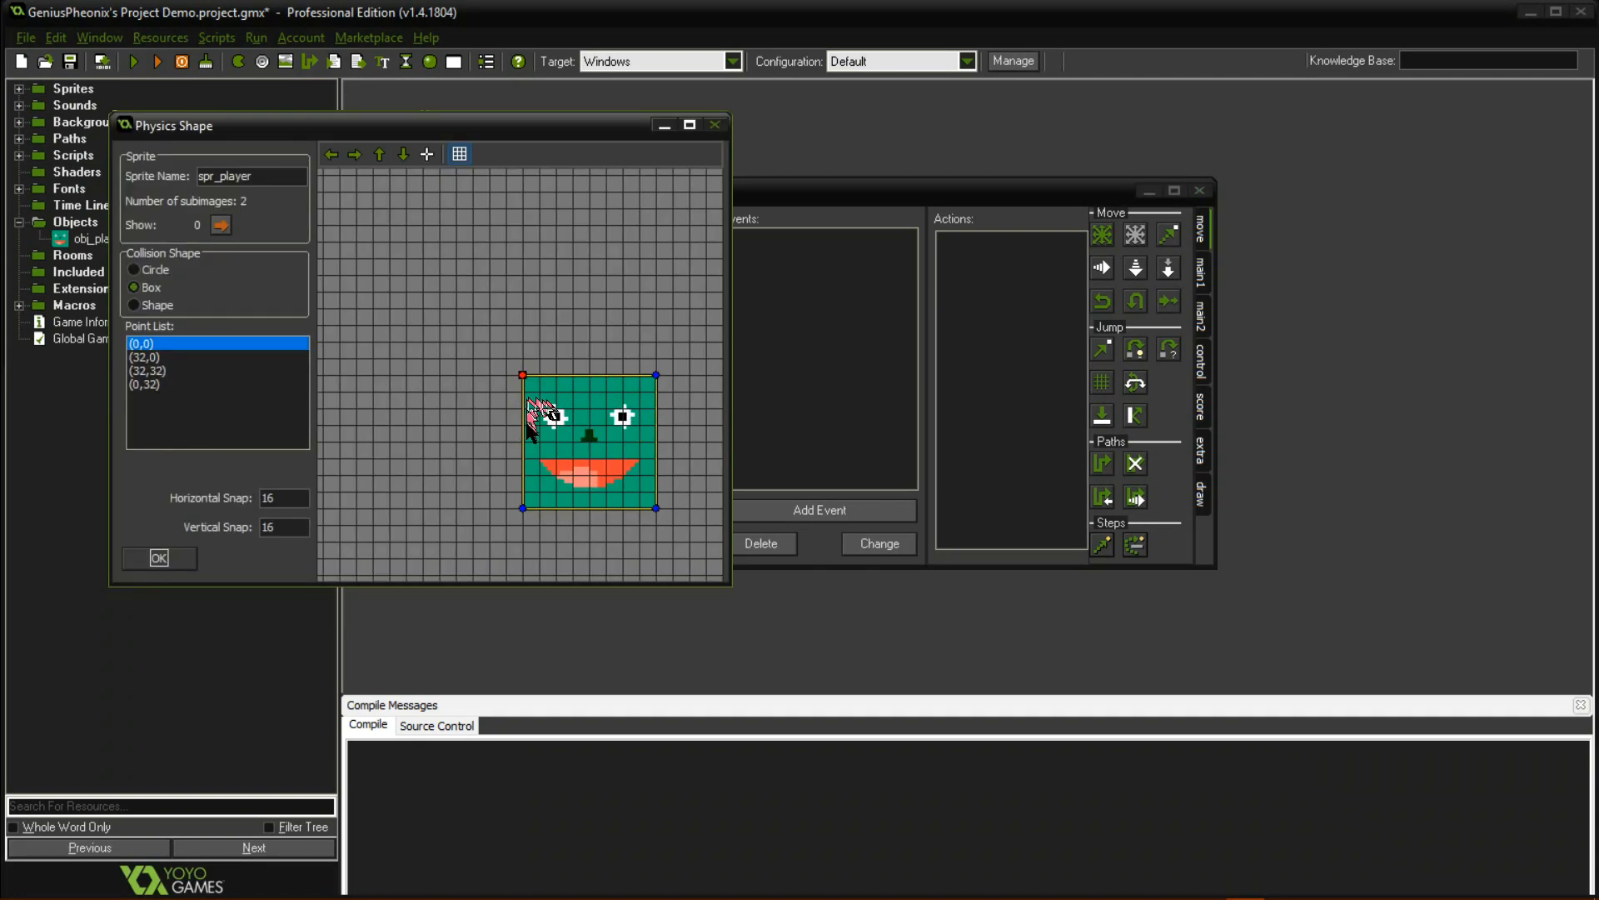
{"action": "scroll", "coordinate": [513, 417], "scroll_direction": "up", "scroll_amount": 1}
{"action": "left_click", "coordinate": [473, 444]}
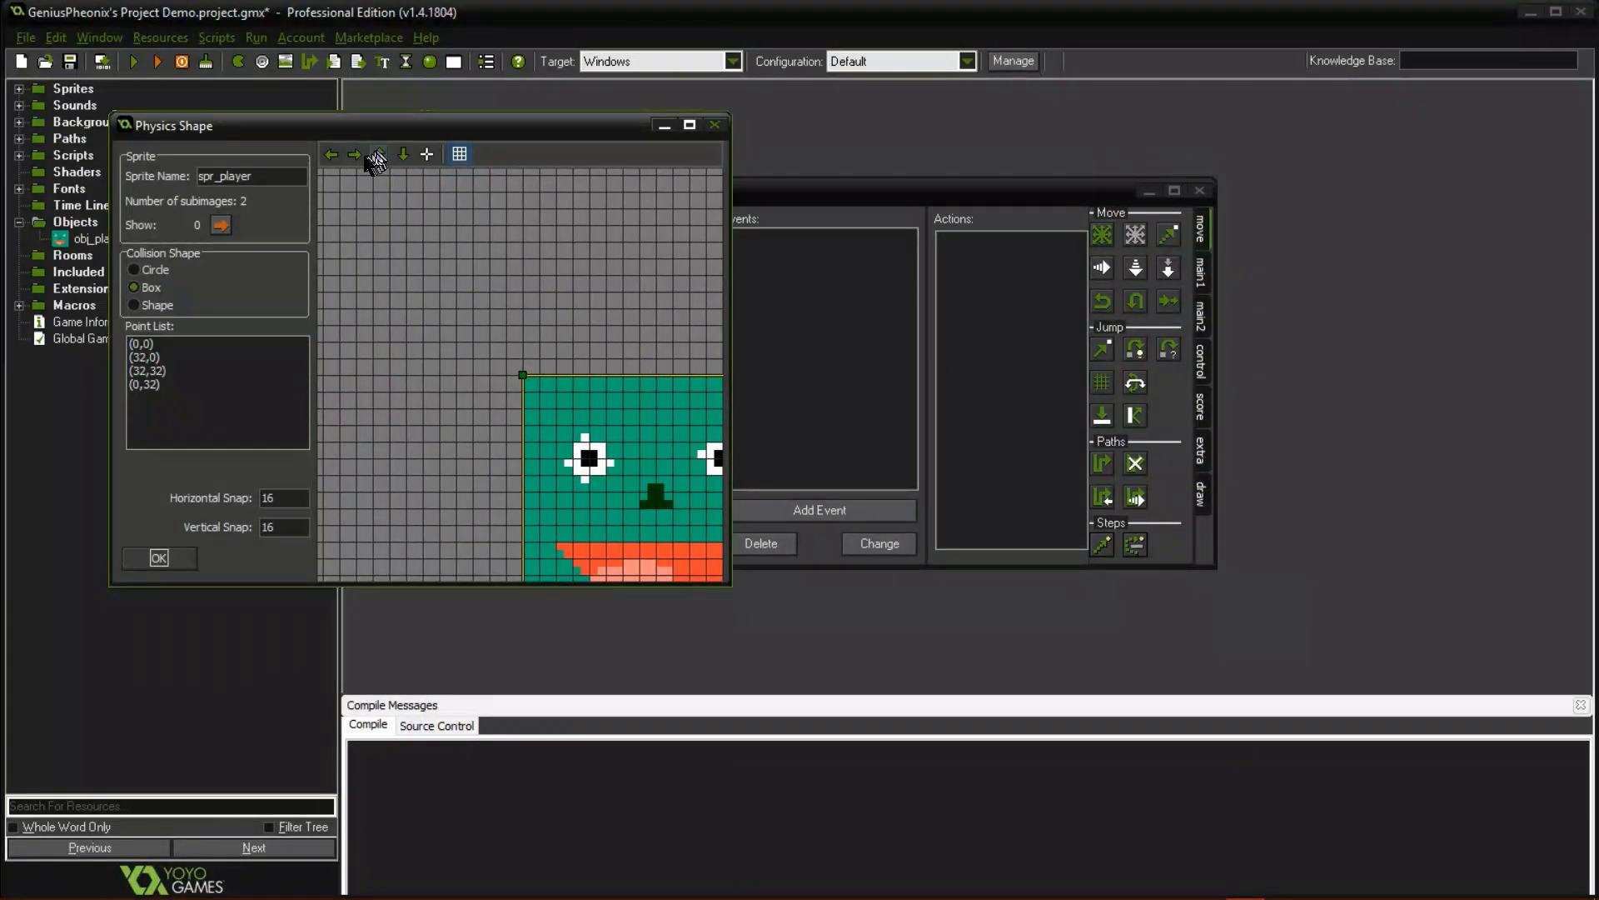
{"action": "left_click", "coordinate": [358, 155]}
{"action": "left_click", "coordinate": [361, 155]}
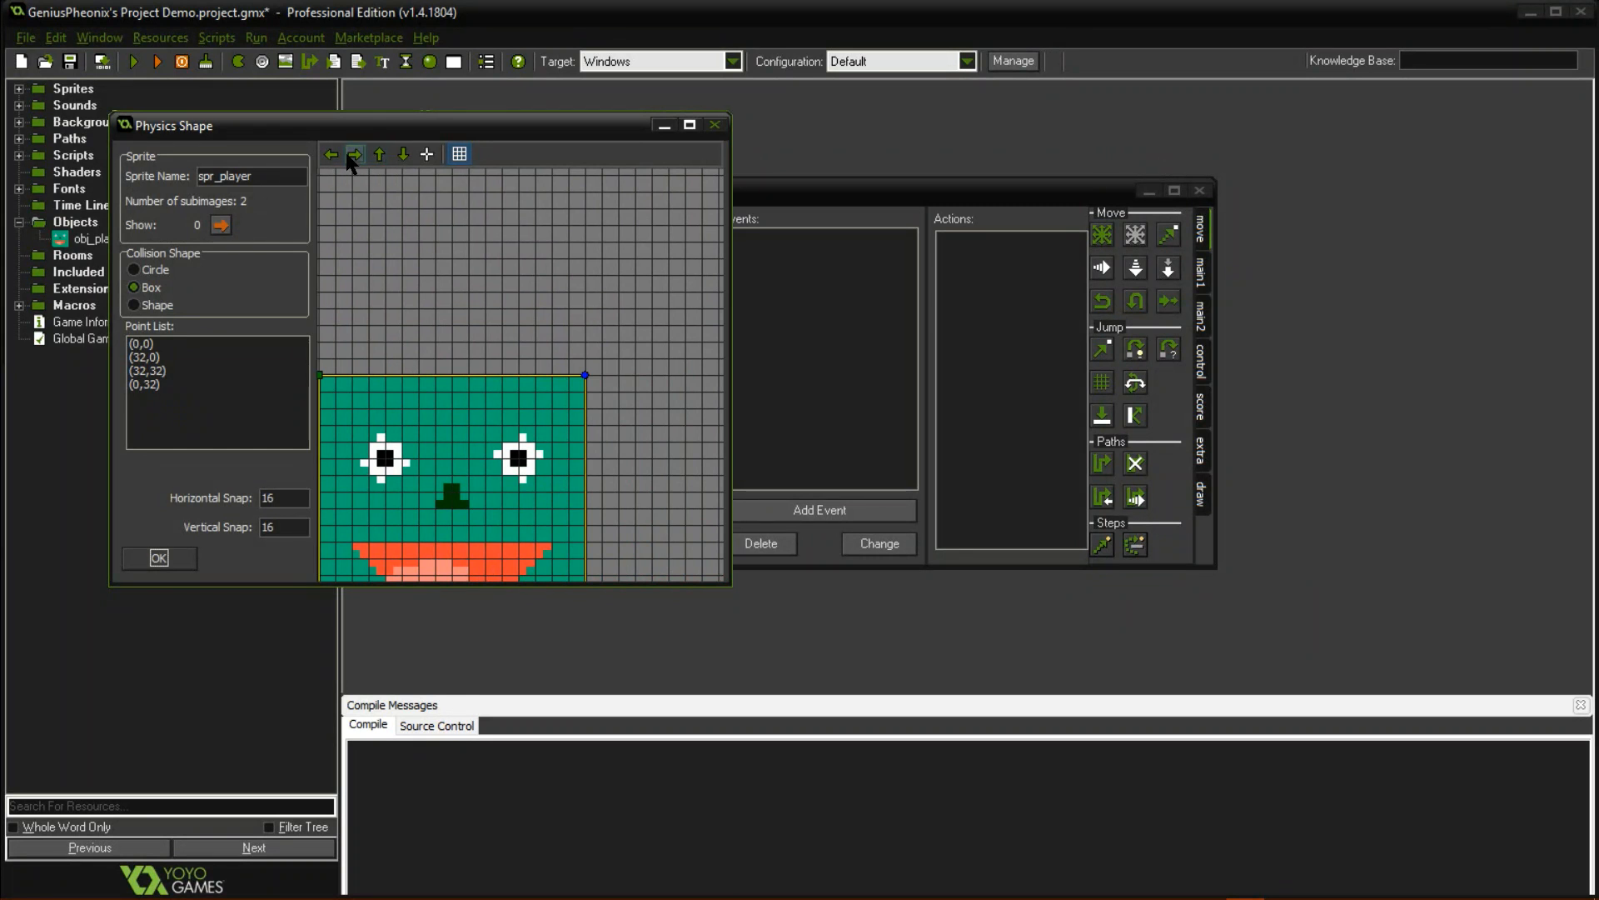
{"action": "left_click", "coordinate": [337, 155]}
{"action": "left_click", "coordinate": [403, 155]}
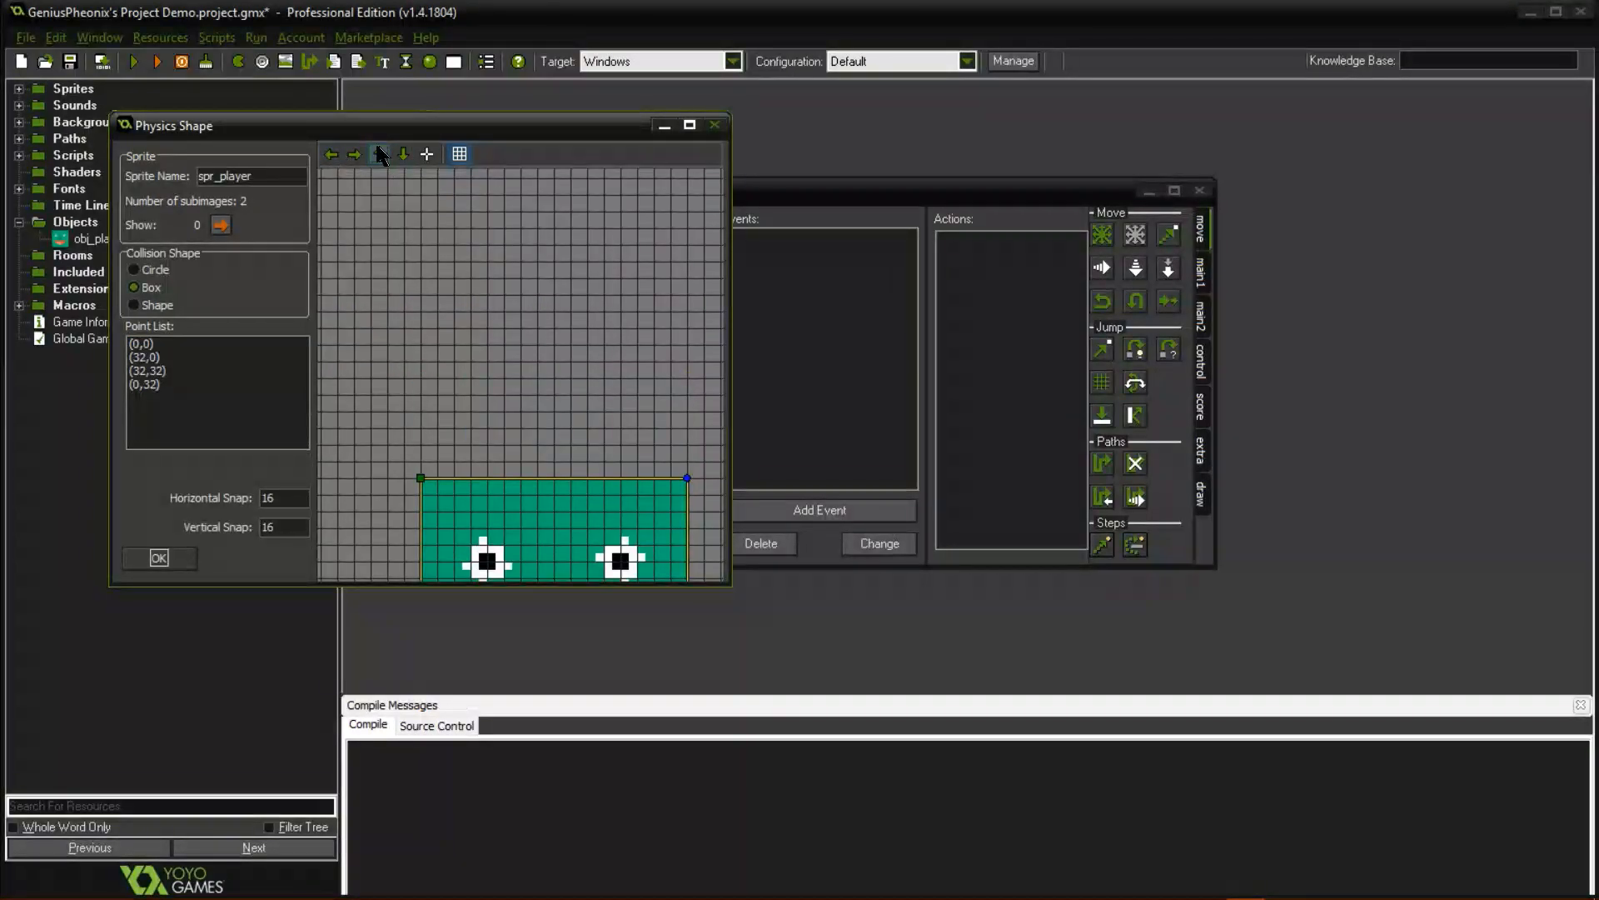
{"action": "left_click", "coordinate": [403, 155]}
{"action": "left_click", "coordinate": [404, 155]}
{"action": "left_click", "coordinate": [426, 155]}
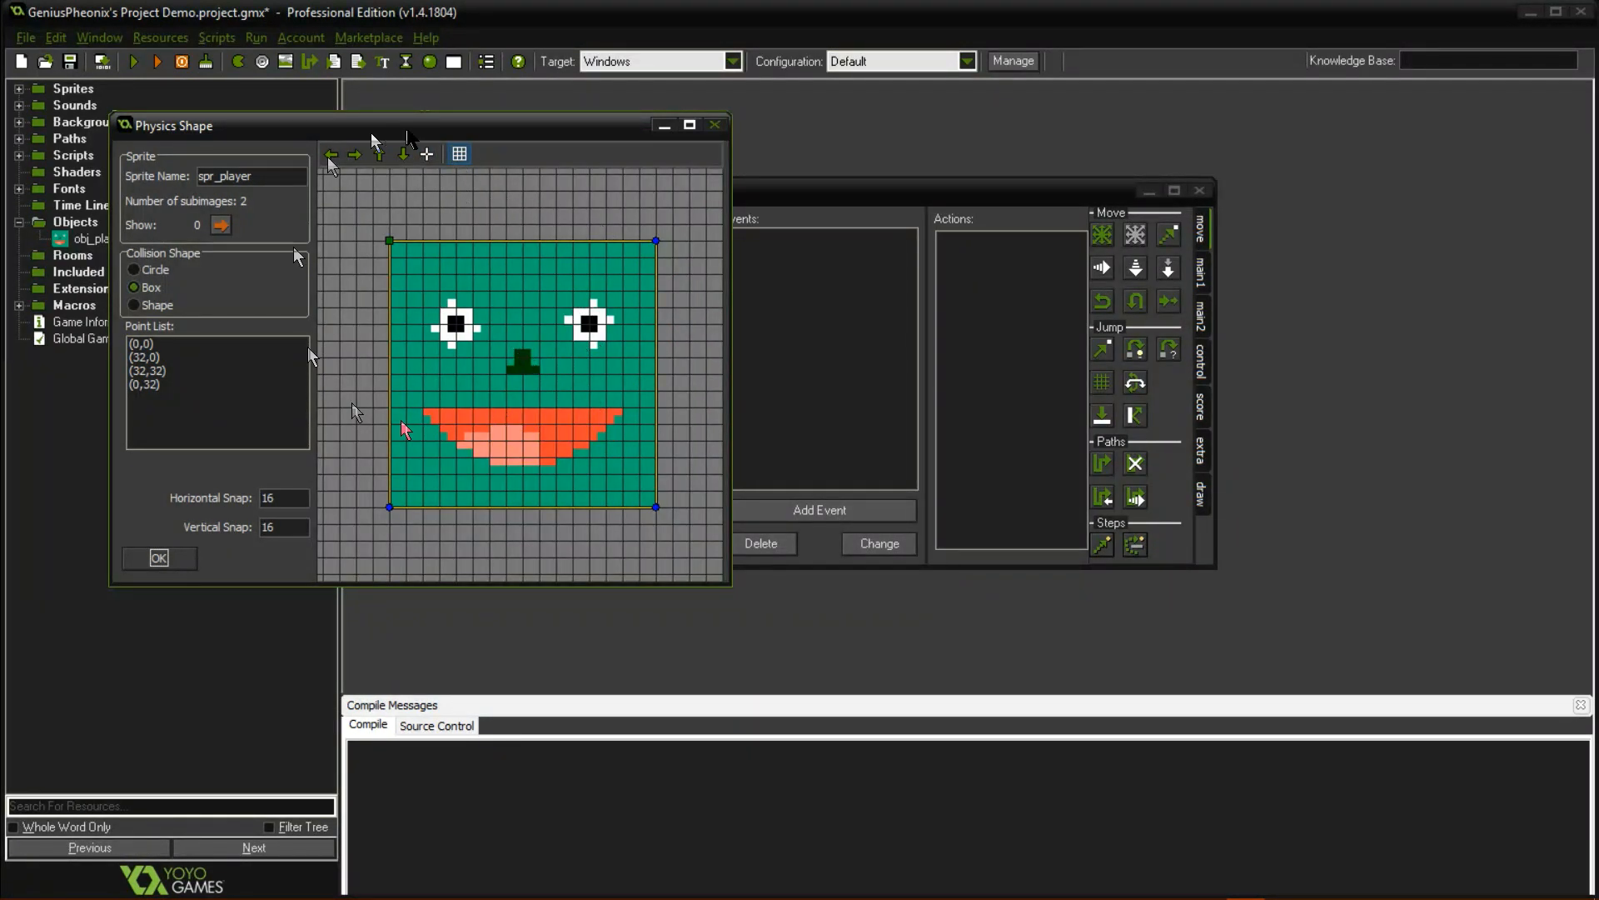
Try to move the (0,0) and (32,0) corner points of the collision box.
{"action": "mouse_move", "coordinate": [389, 241]}
{"action": "left_mouse_down"}
{"action": "mouse_move", "coordinate": [450, 287]}
{"action": "mouse_move", "coordinate": [504, 393]}
{"action": "mouse_move", "coordinate": [398, 242]}
{"action": "left_mouse_up"}
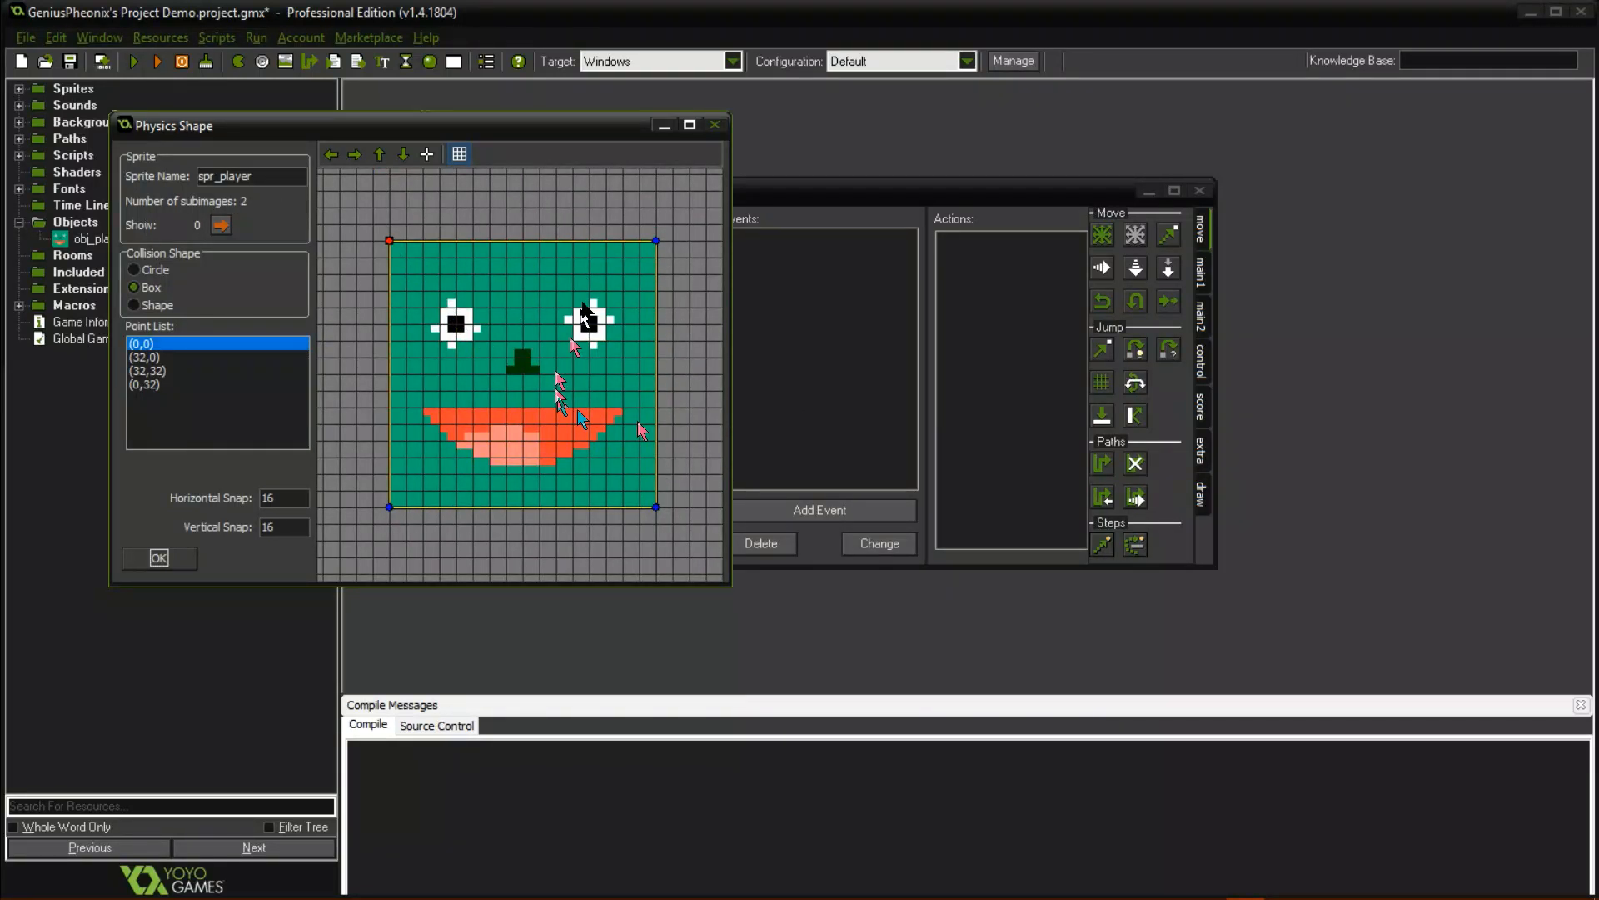
{"action": "mouse_move", "coordinate": [655, 243]}
{"action": "left_mouse_down"}
{"action": "mouse_move", "coordinate": [654, 431]}
{"action": "mouse_move", "coordinate": [662, 245]}
{"action": "left_mouse_up"}
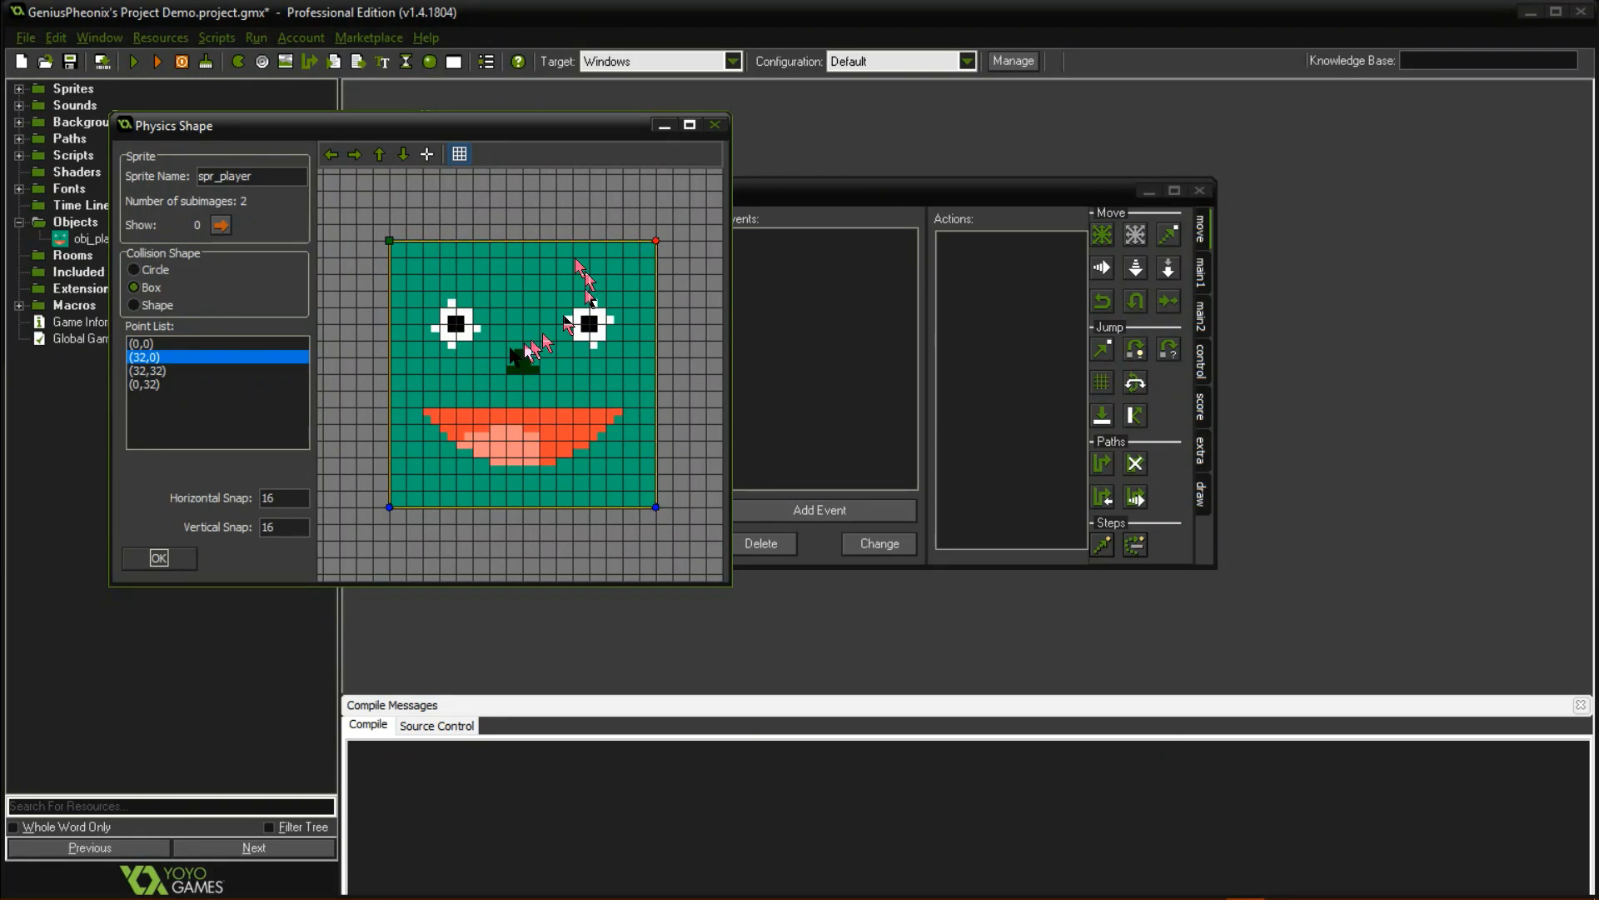
Try a circle collision shape centred at (16,16) reaching the sprite's edges, and a free-form shape with added points at (-4,10) and (8,10).
{"action": "left_click", "coordinate": [159, 269]}
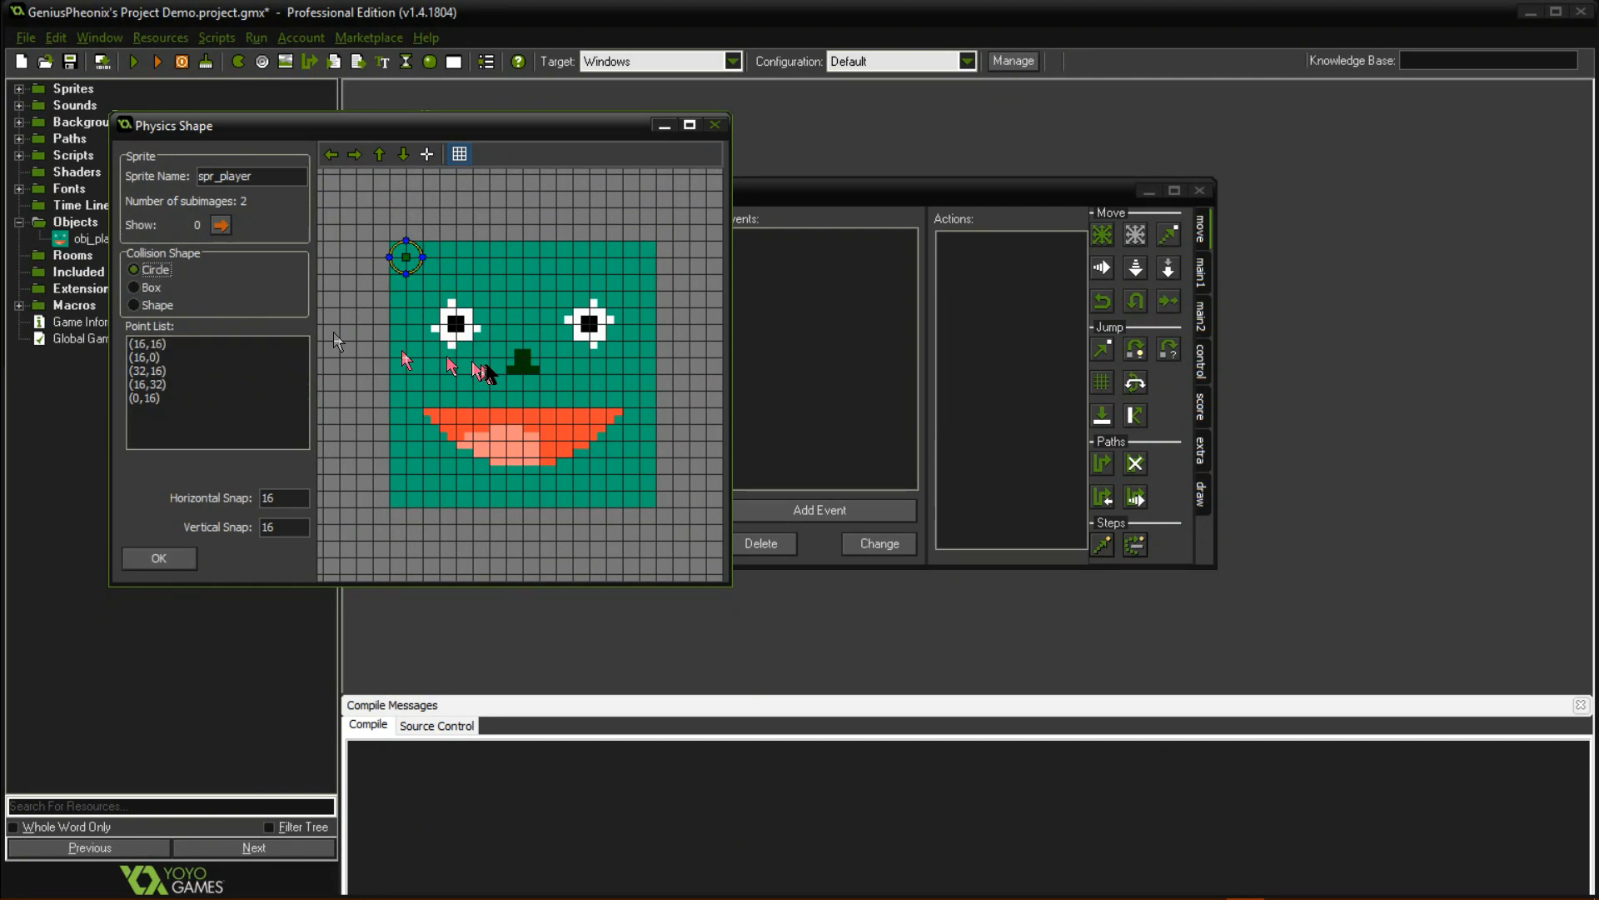
{"action": "left_click", "coordinate": [407, 258]}
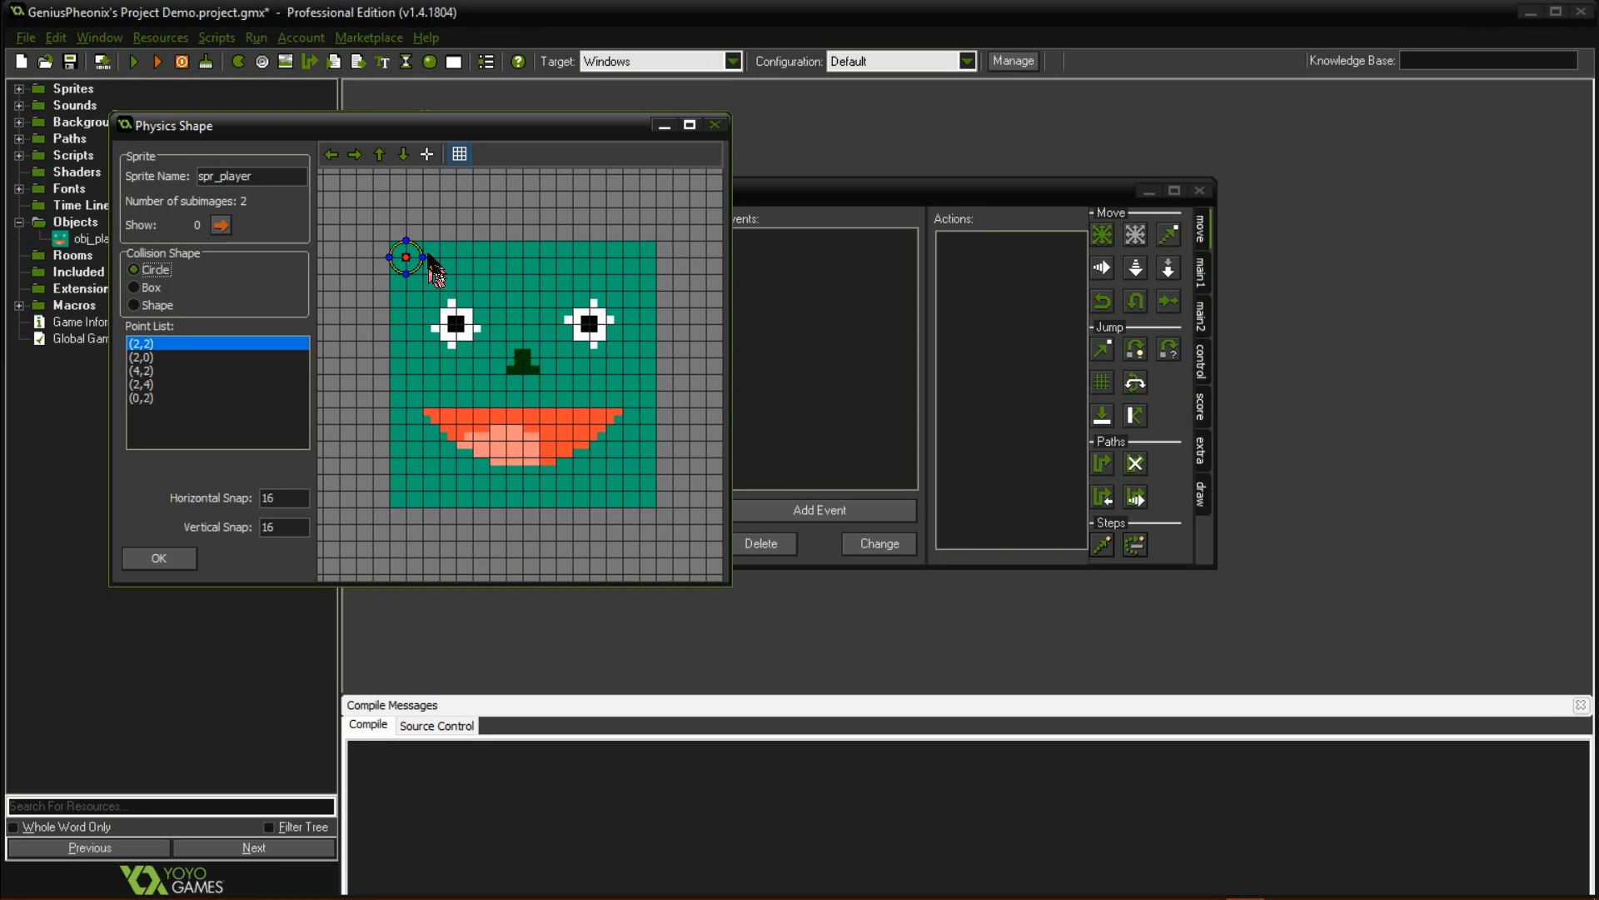
{"action": "left_click_drag", "start_coordinate": [422, 258], "coordinate": [511, 296]}
{"action": "left_click_drag", "start_coordinate": [417, 261], "coordinate": [525, 375]}
{"action": "left_click_drag", "start_coordinate": [522, 274], "coordinate": [522, 246]}
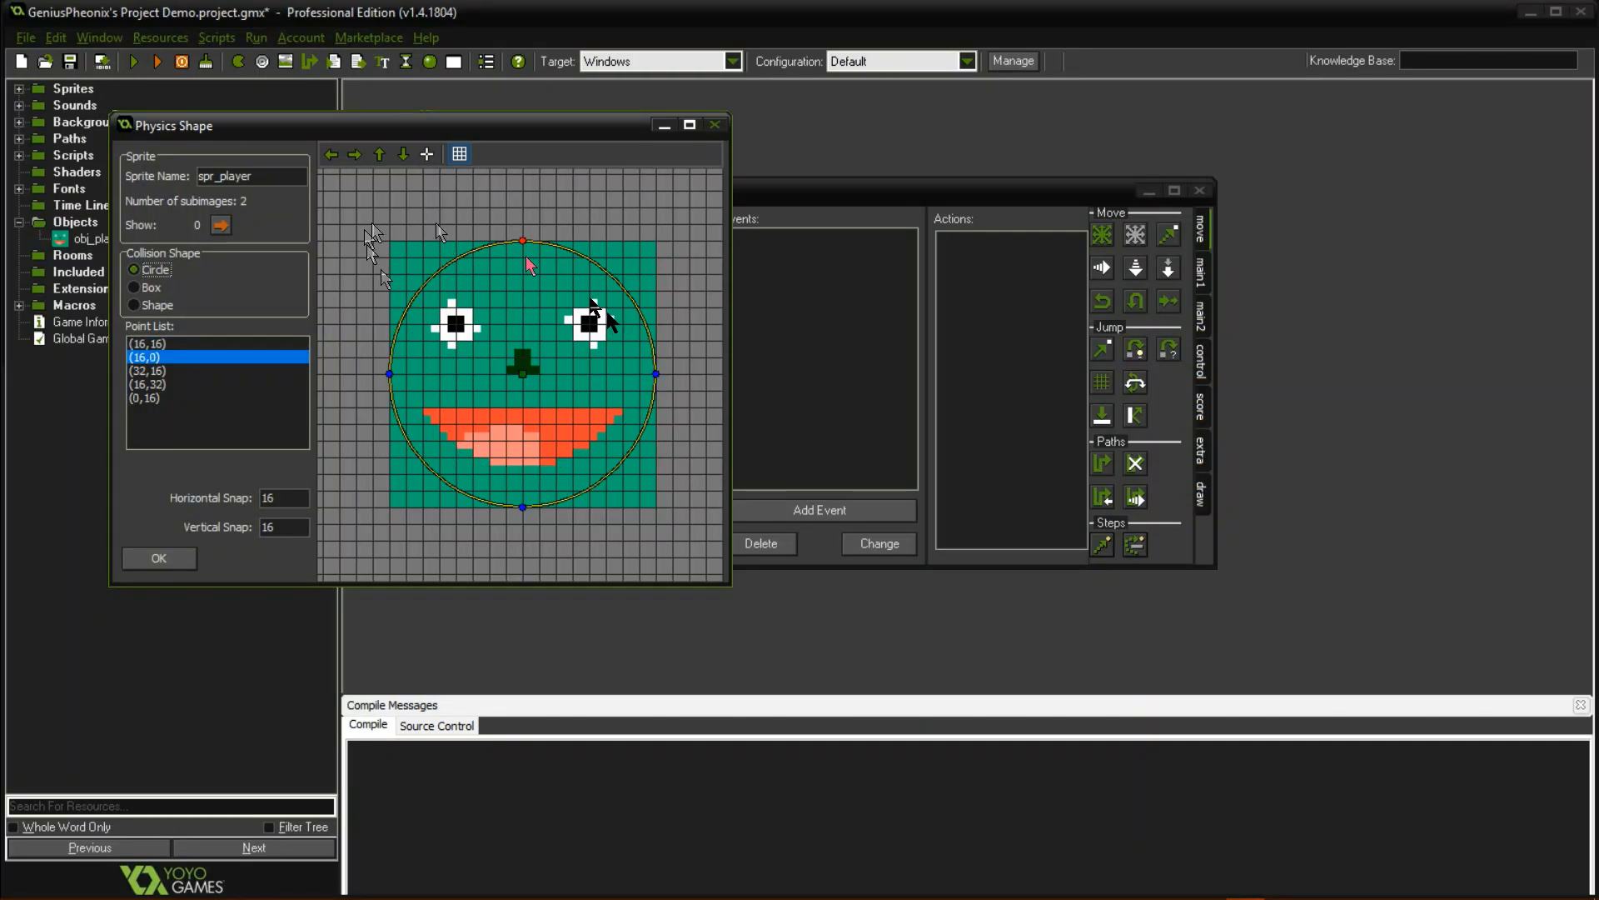
{"action": "left_click", "coordinate": [135, 305]}
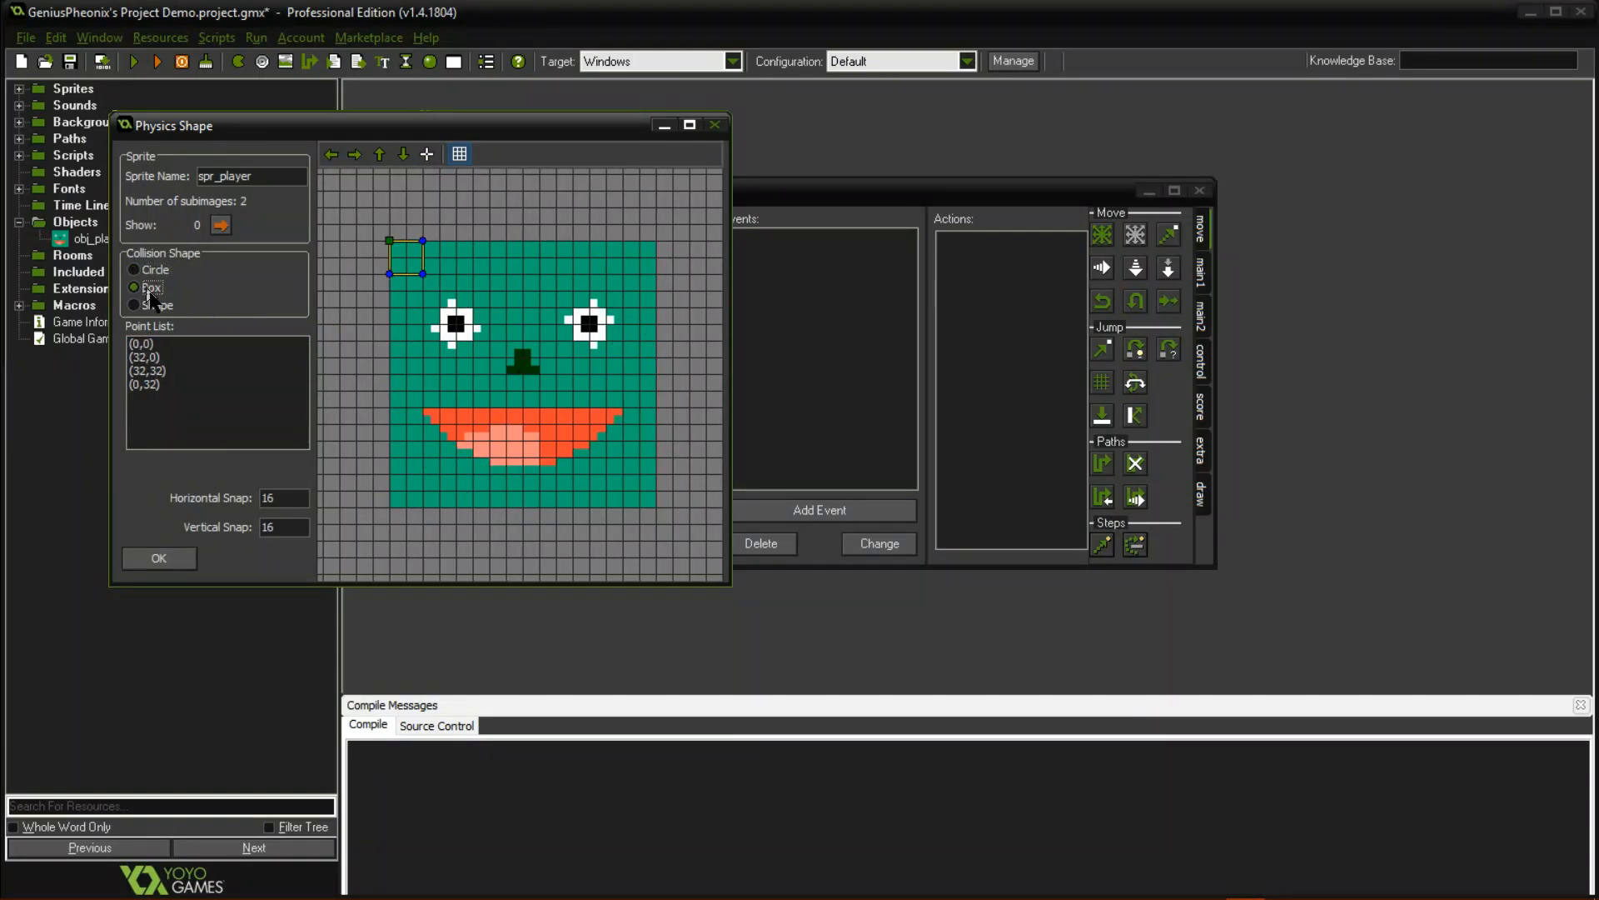
{"action": "left_click_drag", "start_coordinate": [406, 258], "coordinate": [454, 326]}
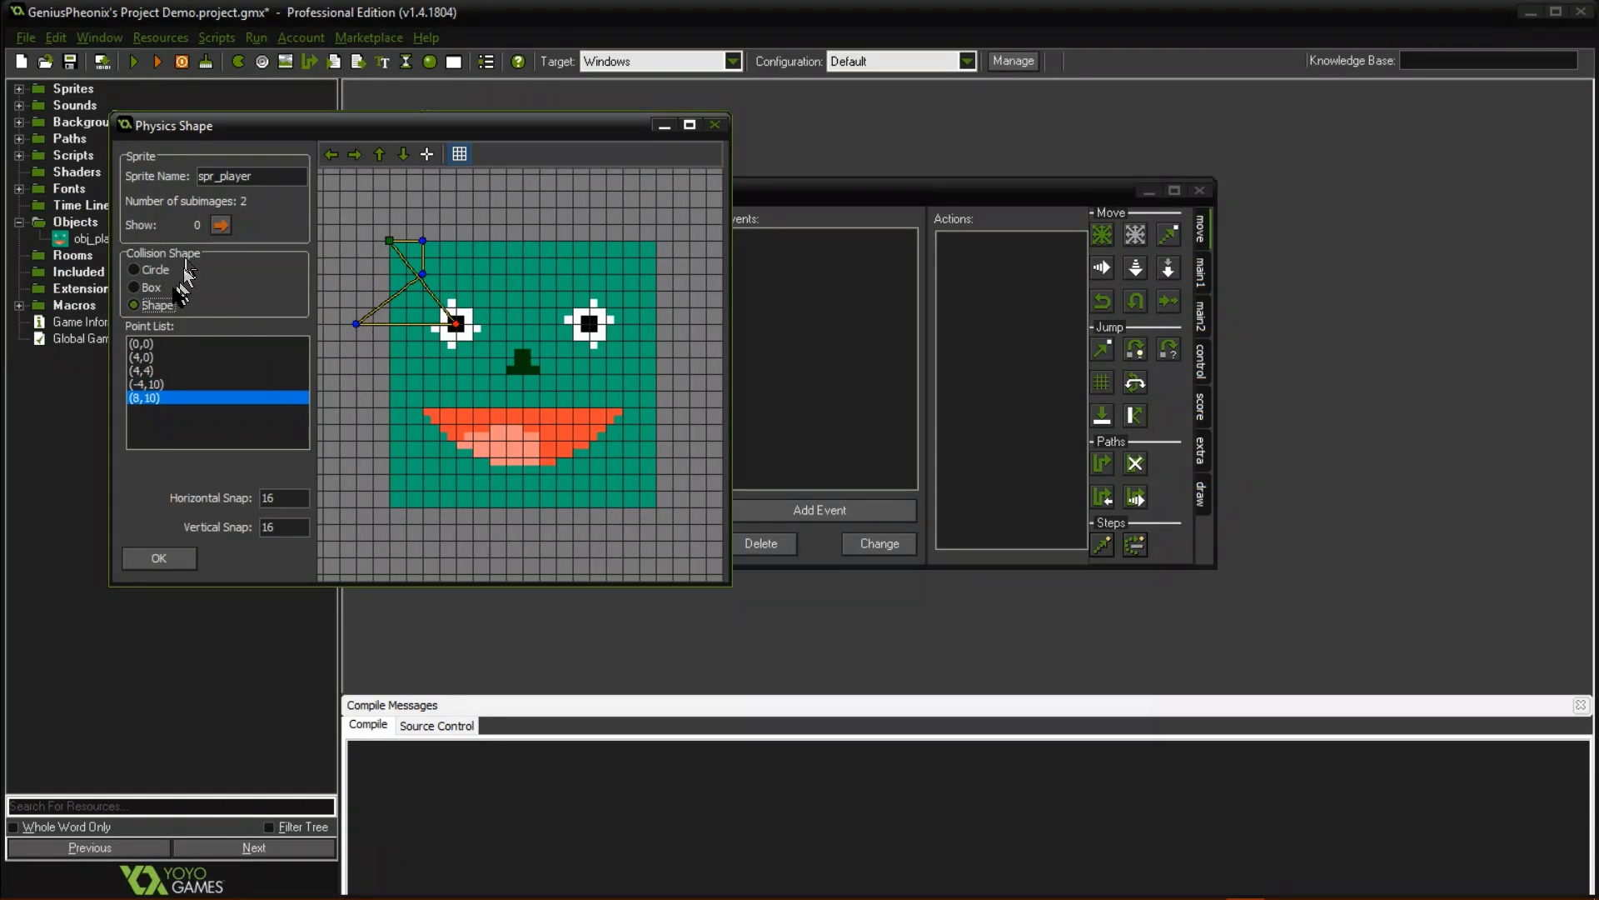
Set the collision shape back to Box, stretch it to (32,32), check it against subimage 1, and accept it.
{"action": "left_click", "coordinate": [143, 287]}
{"action": "left_click_drag", "start_coordinate": [423, 274], "coordinate": [653, 496]}
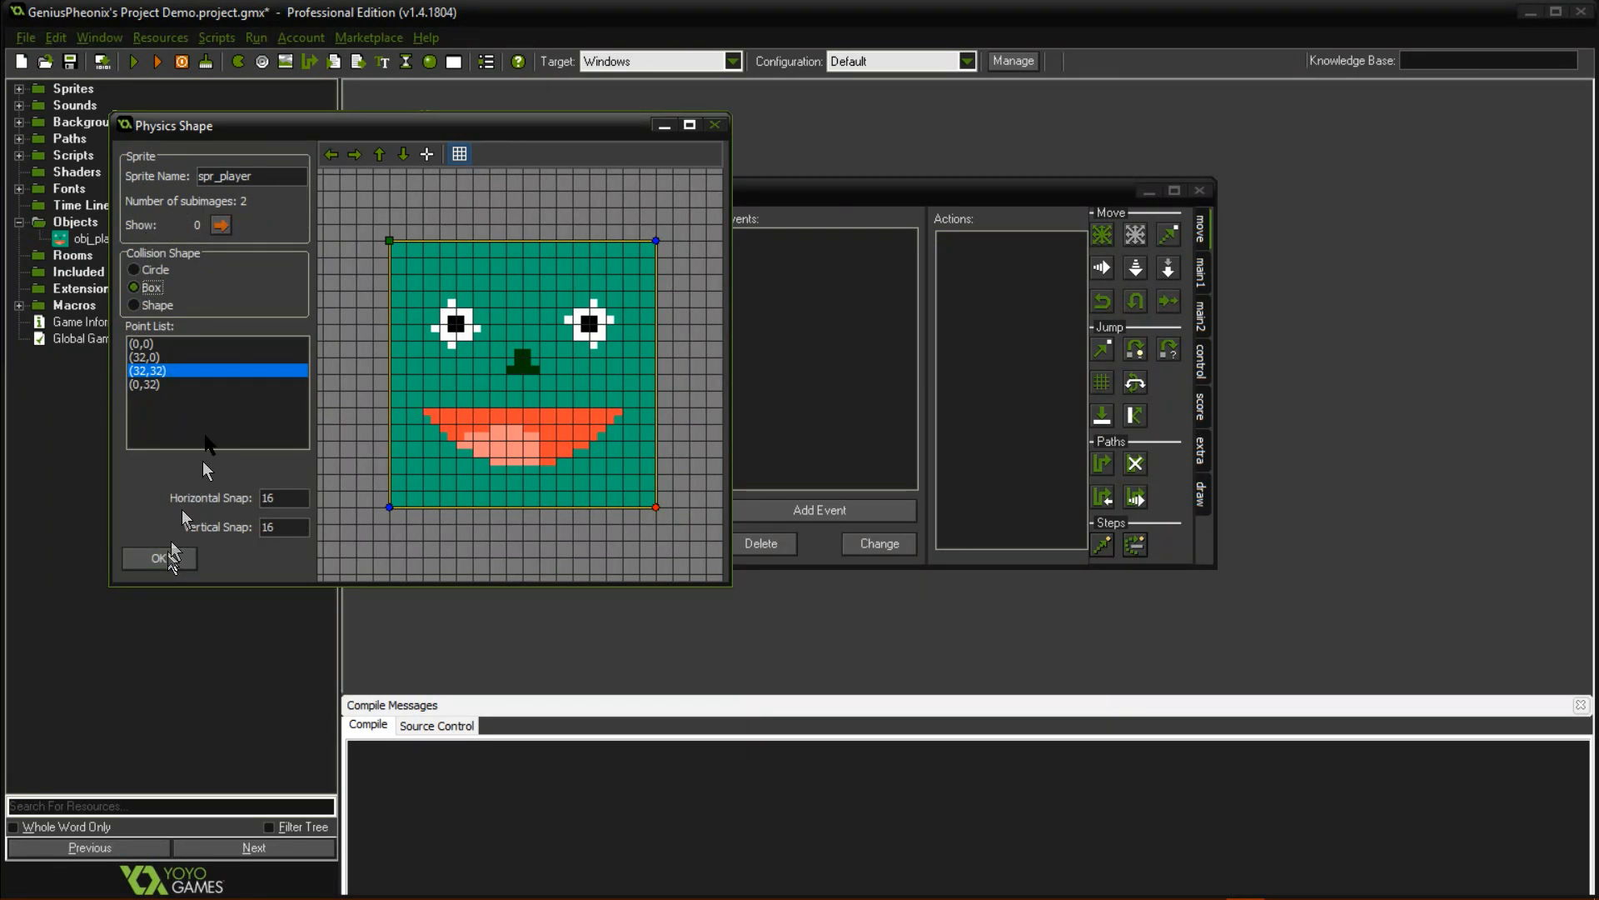
{"action": "left_click", "coordinate": [220, 225]}
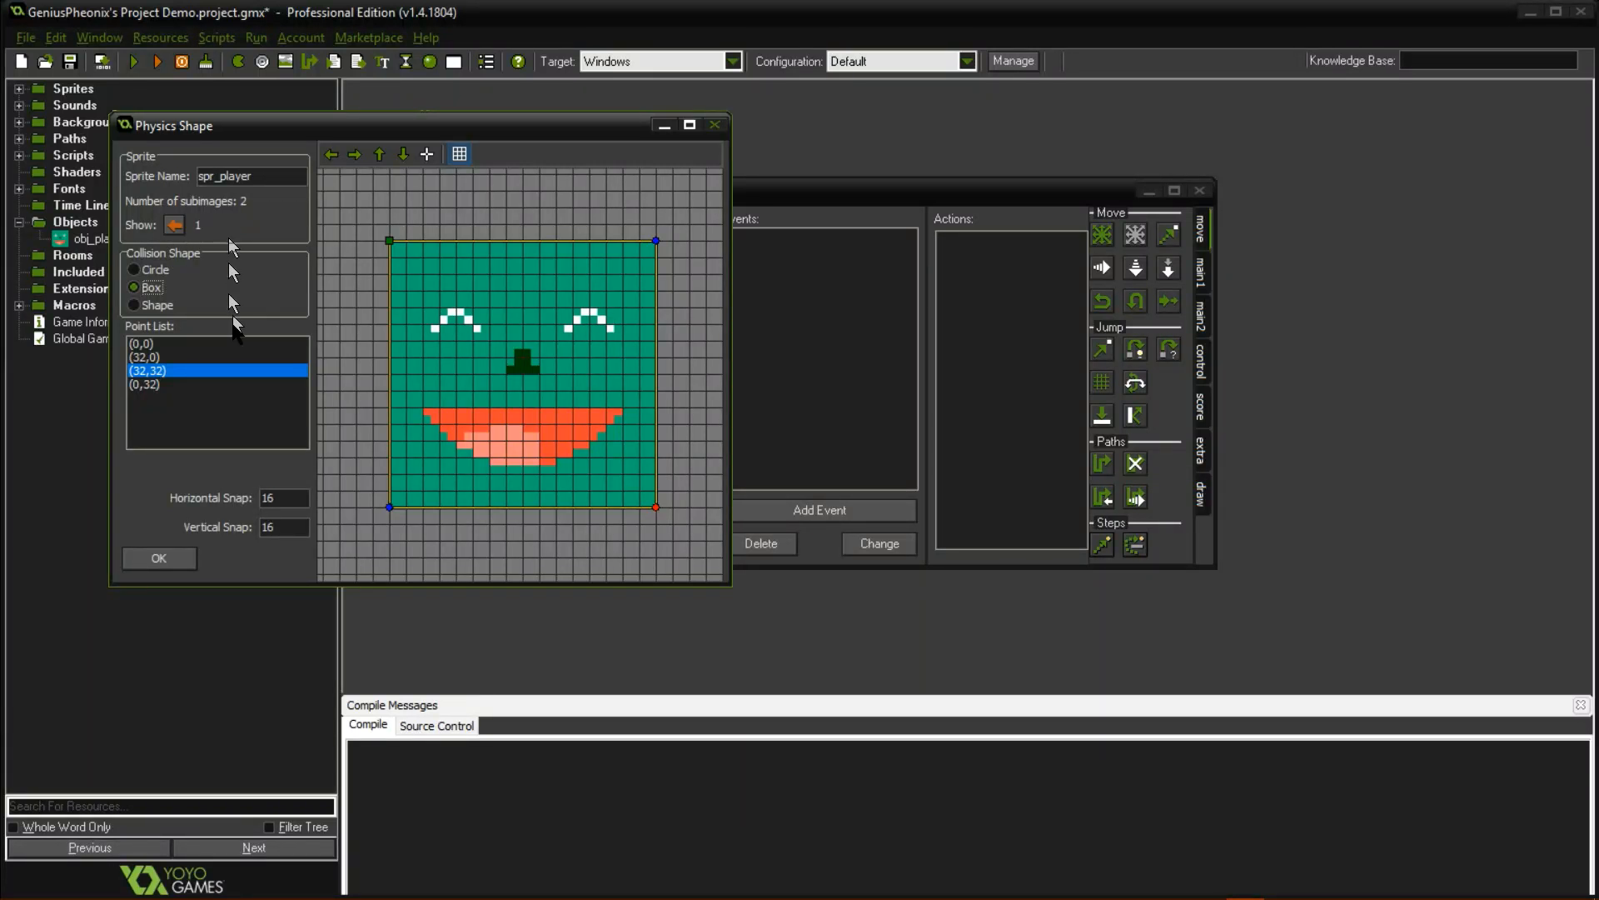
{"action": "left_click", "coordinate": [159, 557]}
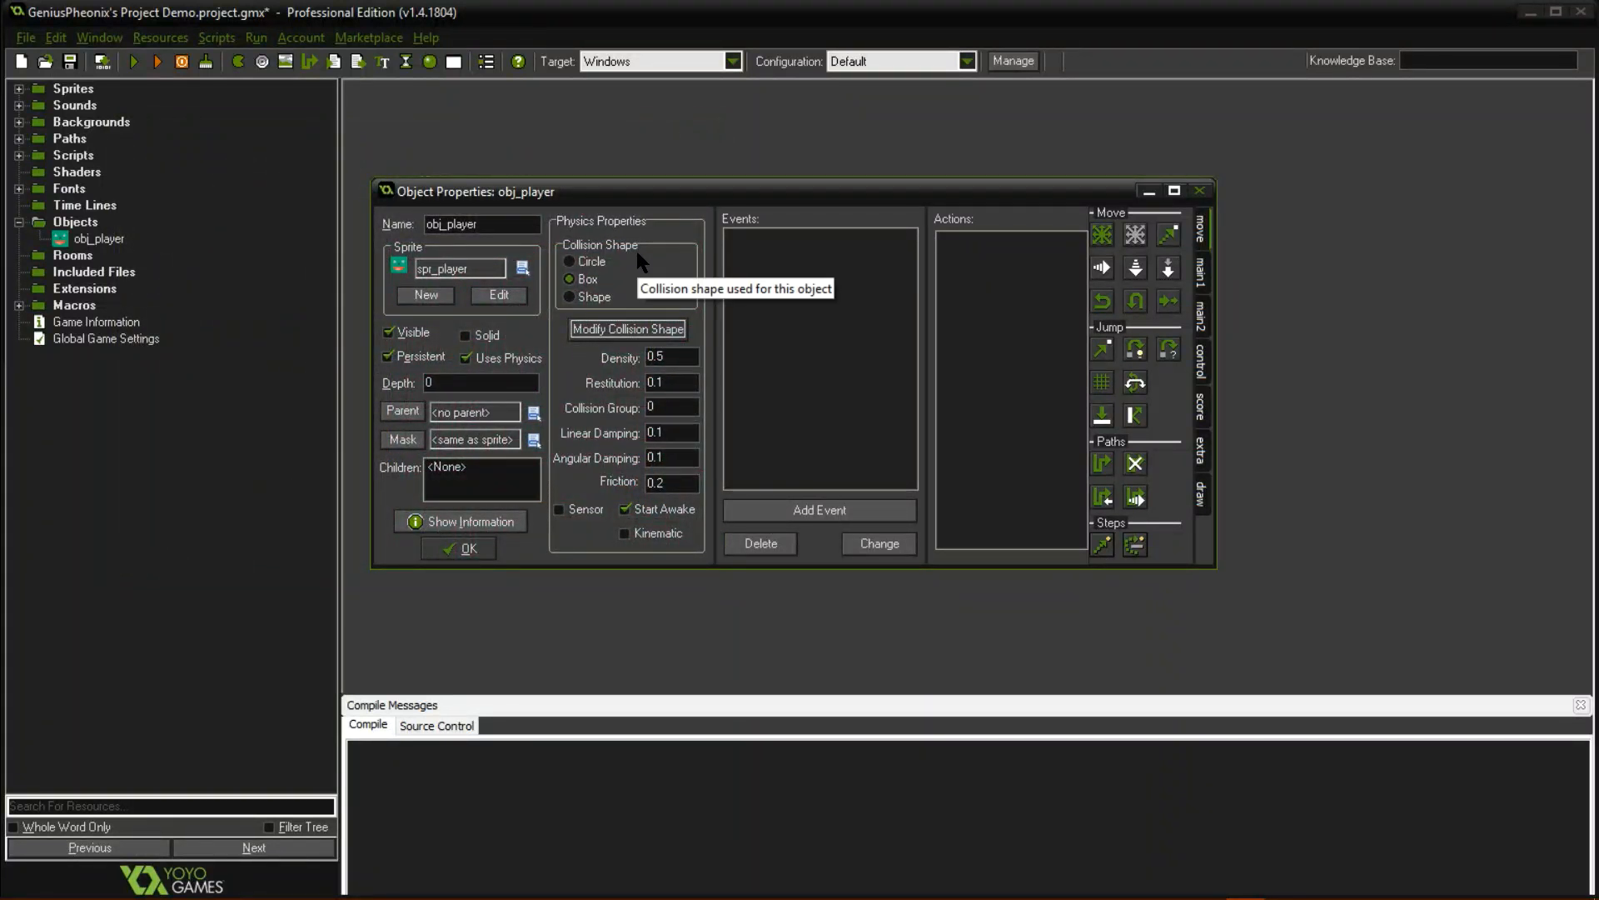
Review the density, friction and linear damping settings of obj_player, and turn off physics for the object.
{"action": "left_click", "coordinate": [683, 356]}
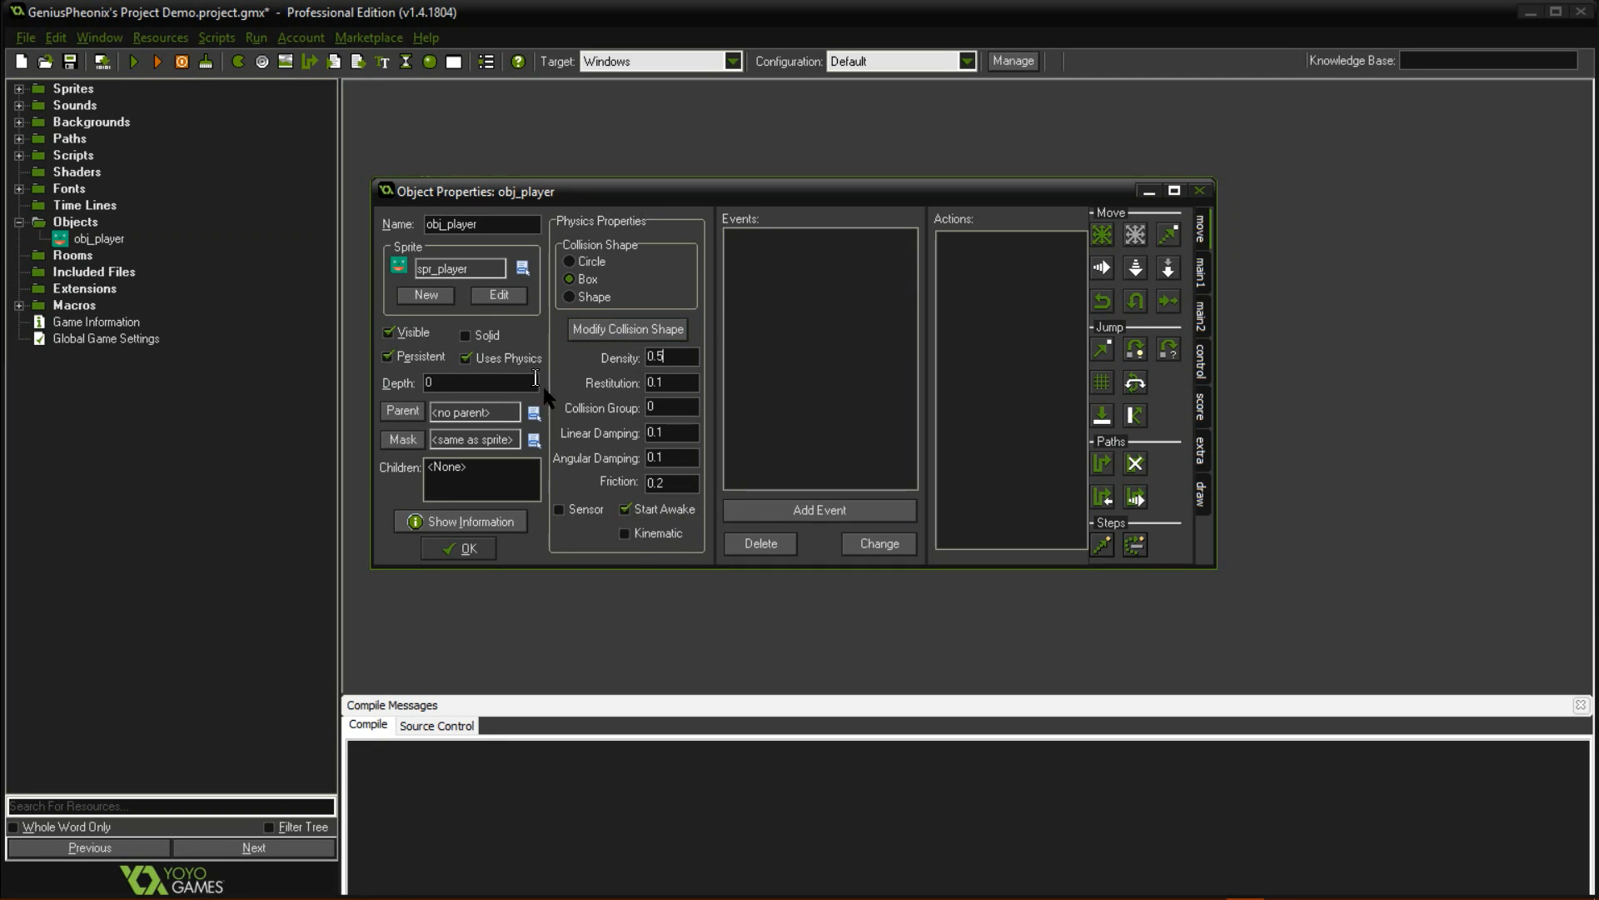
{"action": "left_click", "coordinate": [668, 488]}
{"action": "left_click", "coordinate": [675, 433]}
{"action": "left_click", "coordinate": [678, 358]}
{"action": "left_click", "coordinate": [510, 361]}
{"action": "left_click", "coordinate": [510, 361]}
{"action": "left_click", "coordinate": [509, 362]}
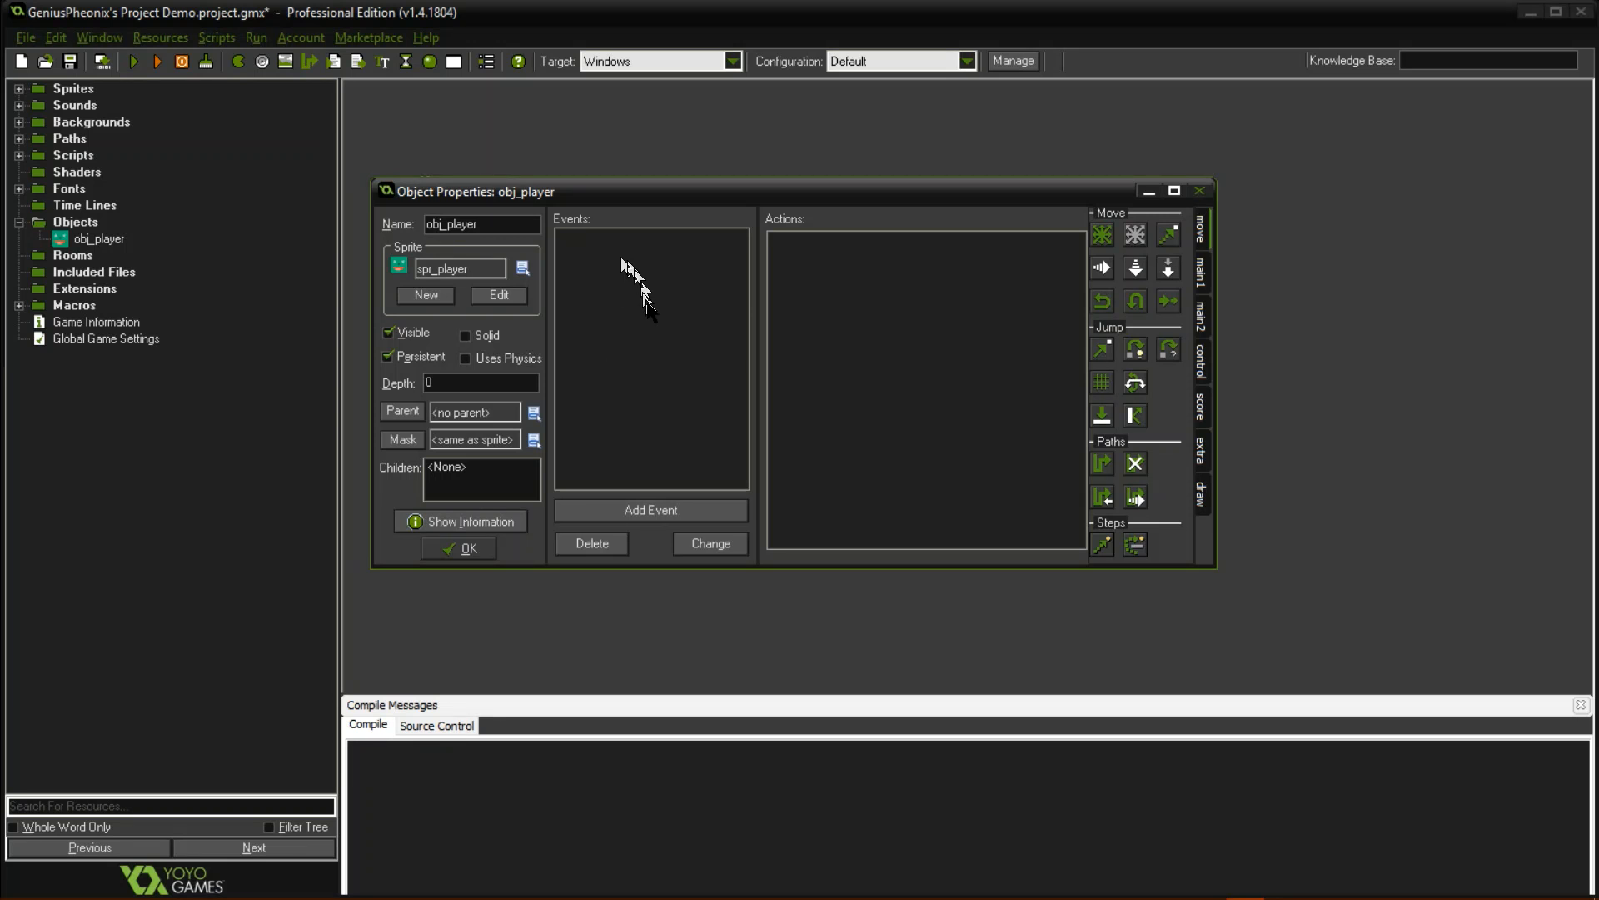
Look over the event types available for obj_player without adding one, and close the object's properties.
{"action": "left_click", "coordinate": [654, 508]}
{"action": "left_click_drag", "start_coordinate": [719, 319], "coordinate": [768, 288]}
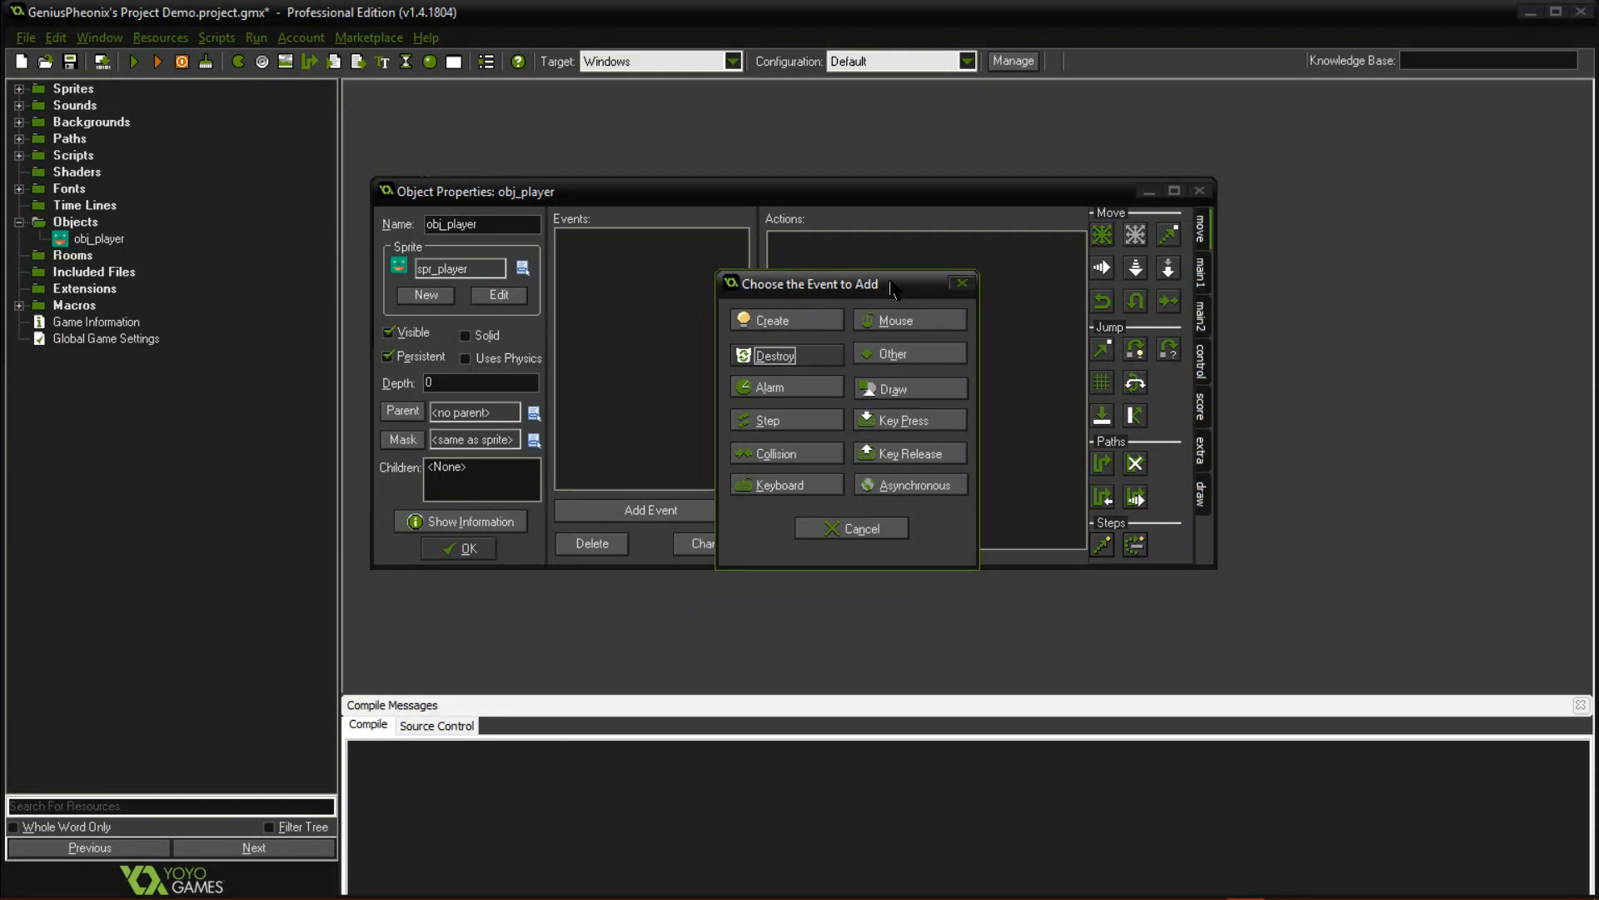
{"action": "left_click", "coordinate": [962, 283]}
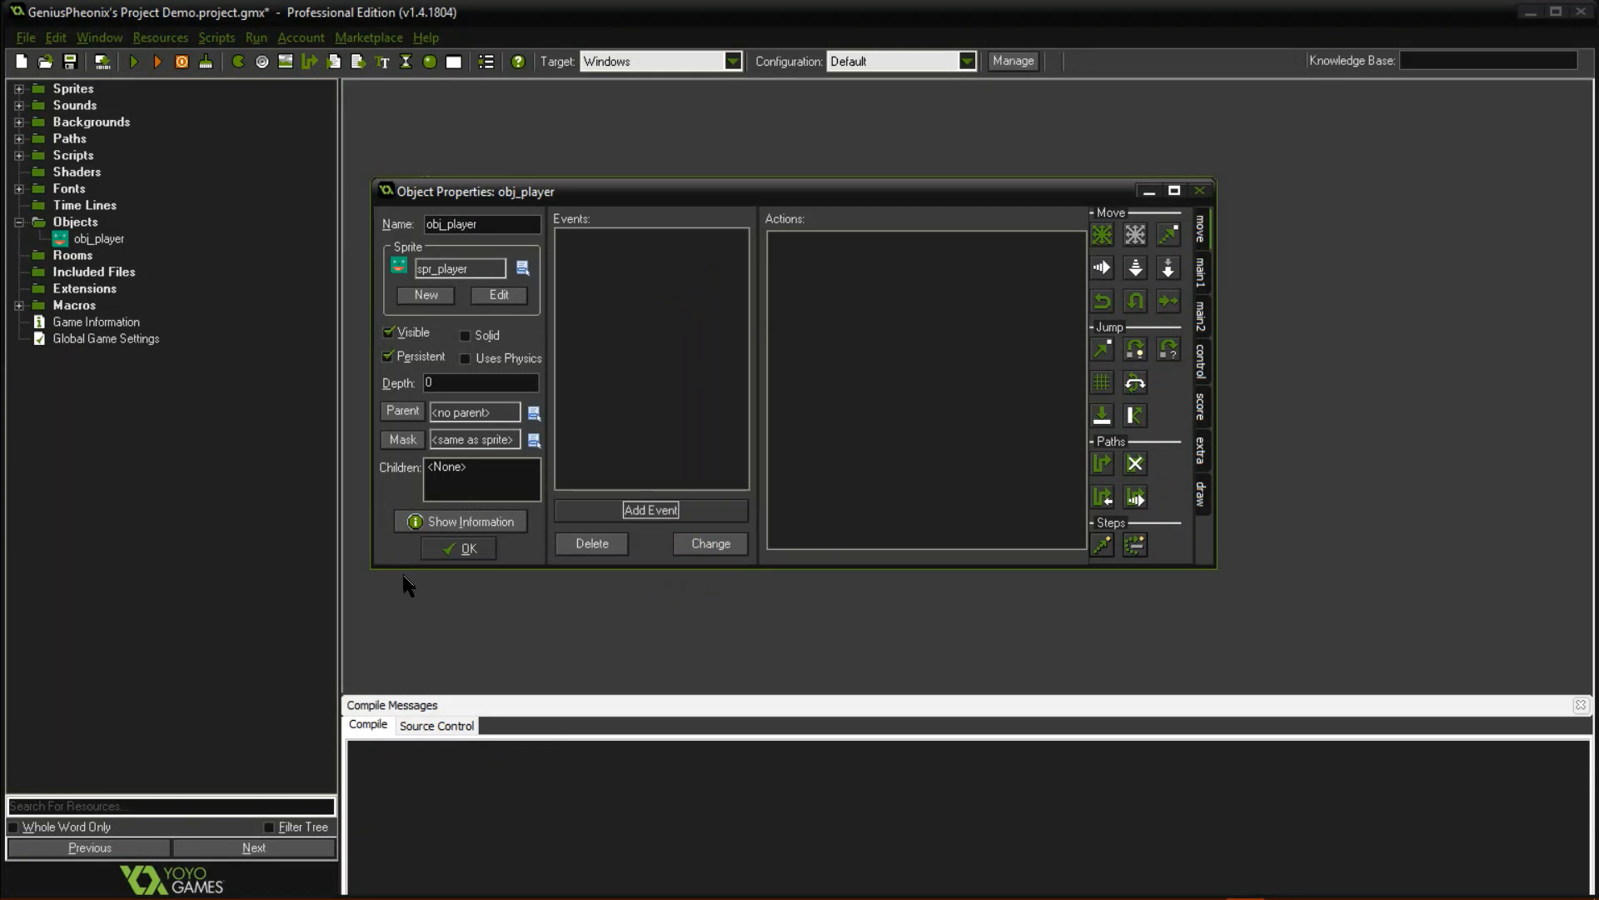
{"action": "left_click", "coordinate": [458, 548]}
Open the GameMaker manual, examine the Events topic under Using GameMaker down to its list of event sections, and put the manual away.
{"action": "left_click", "coordinate": [426, 37]}
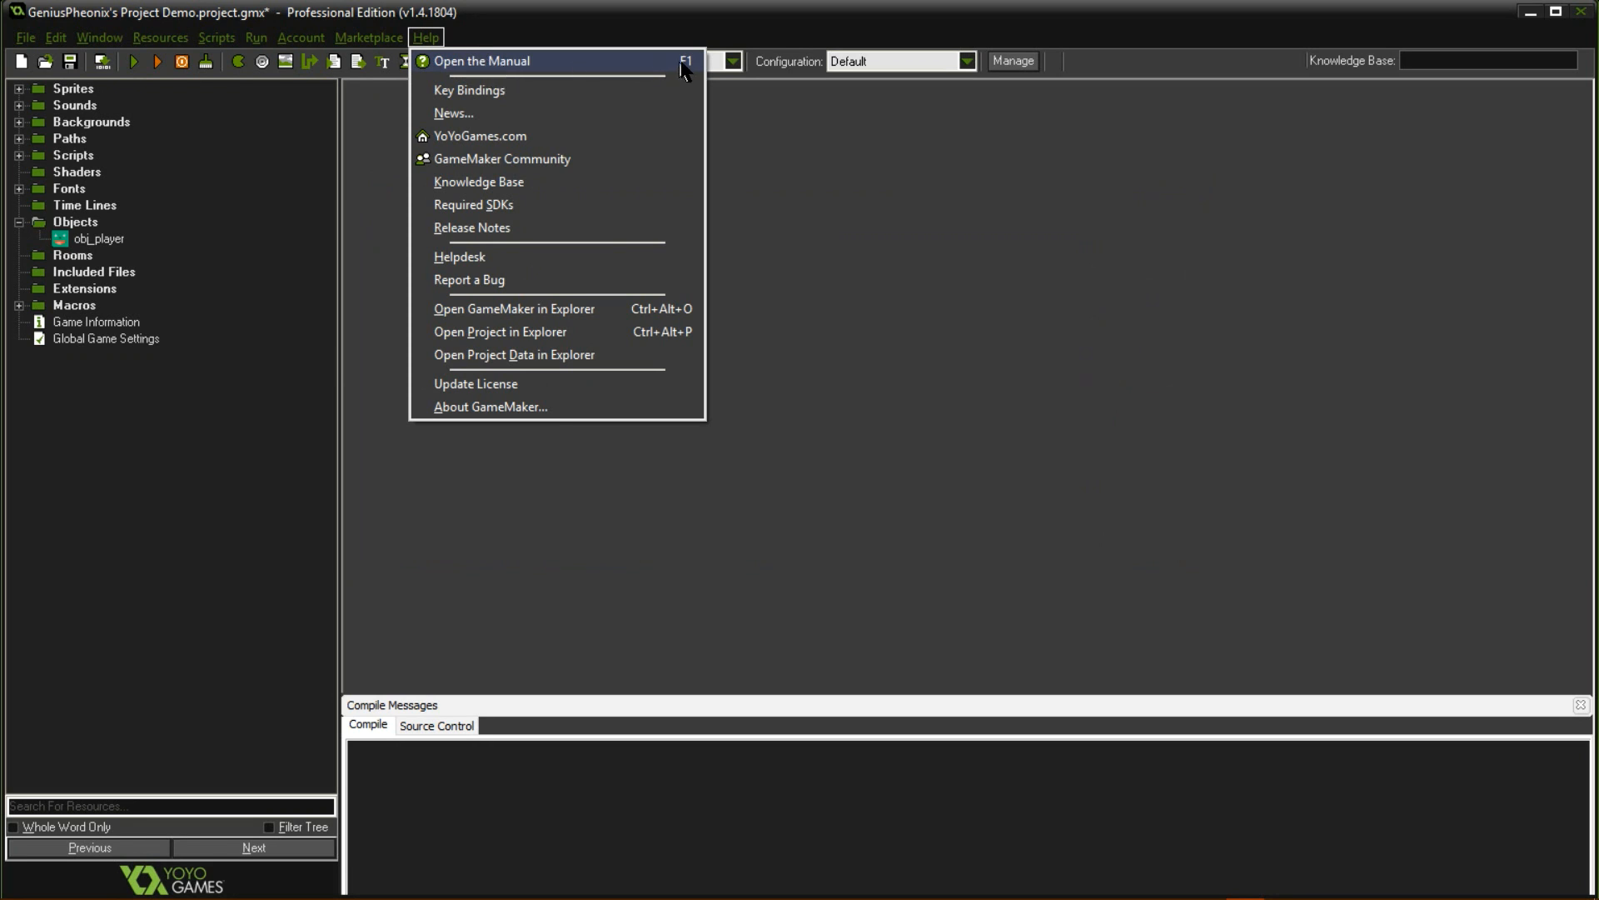
{"action": "left_click", "coordinate": [604, 67]}
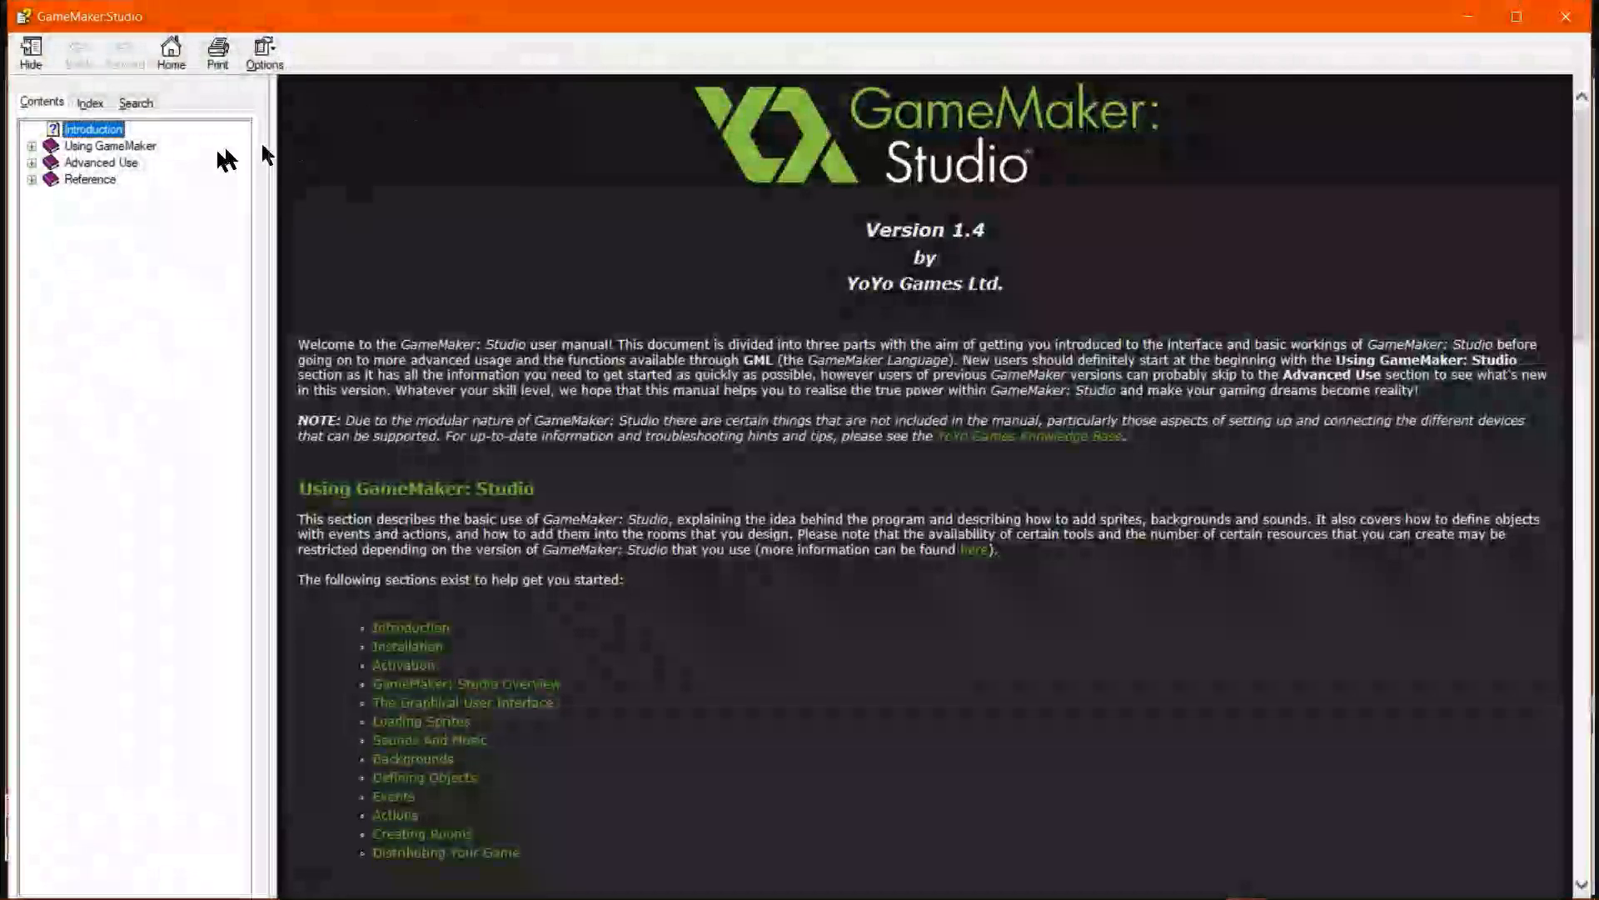
{"action": "left_click", "coordinate": [31, 147]}
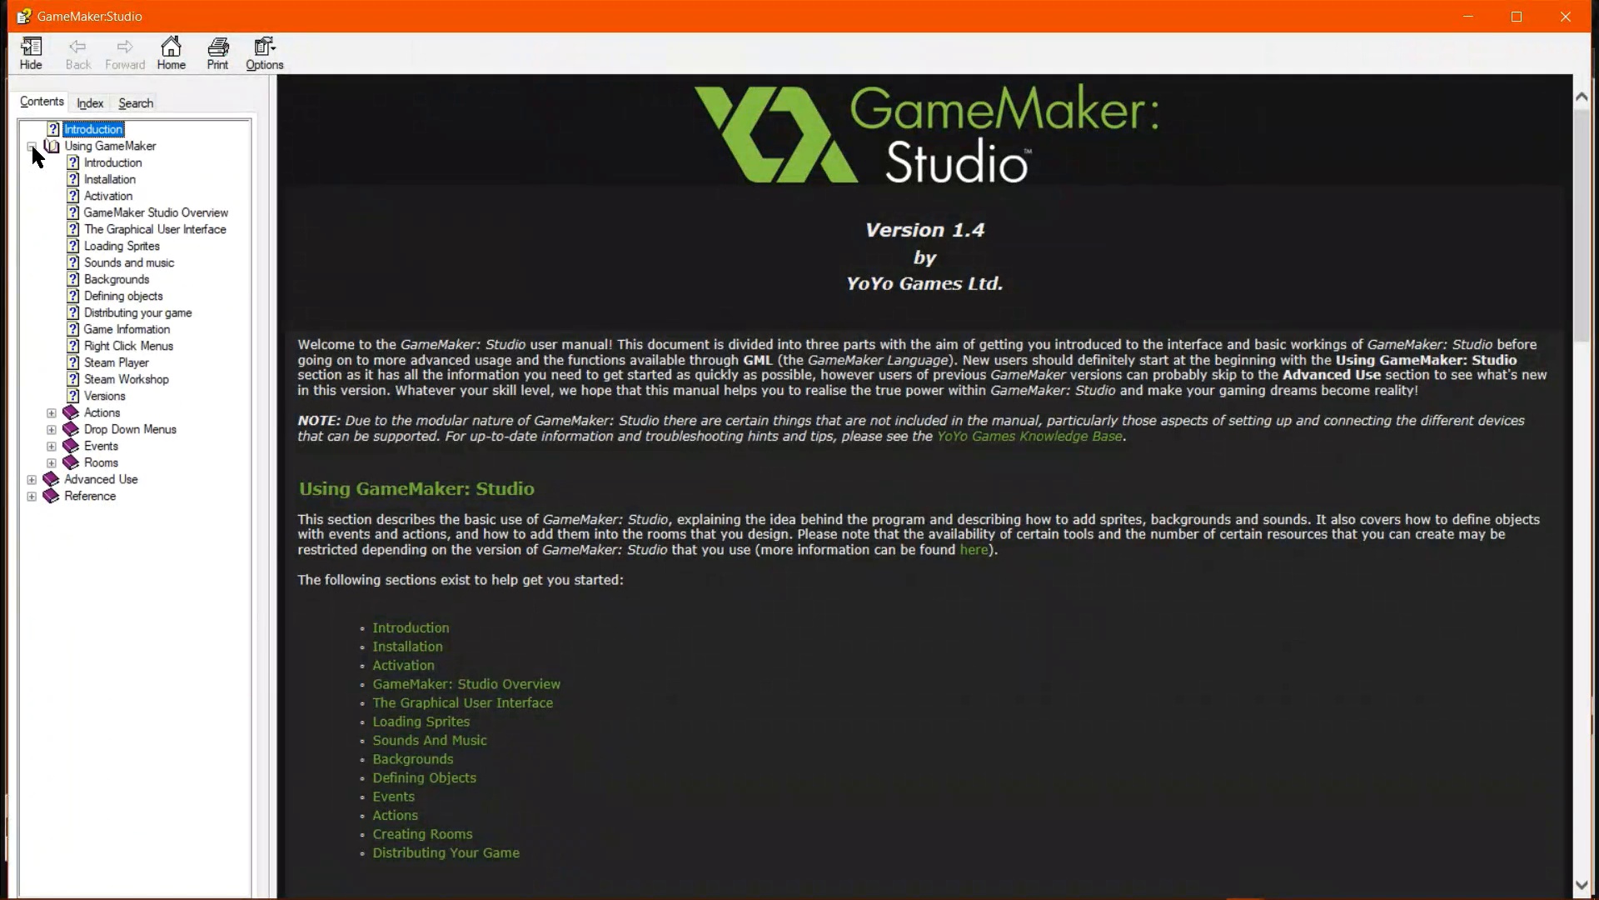
{"action": "left_click", "coordinate": [100, 447]}
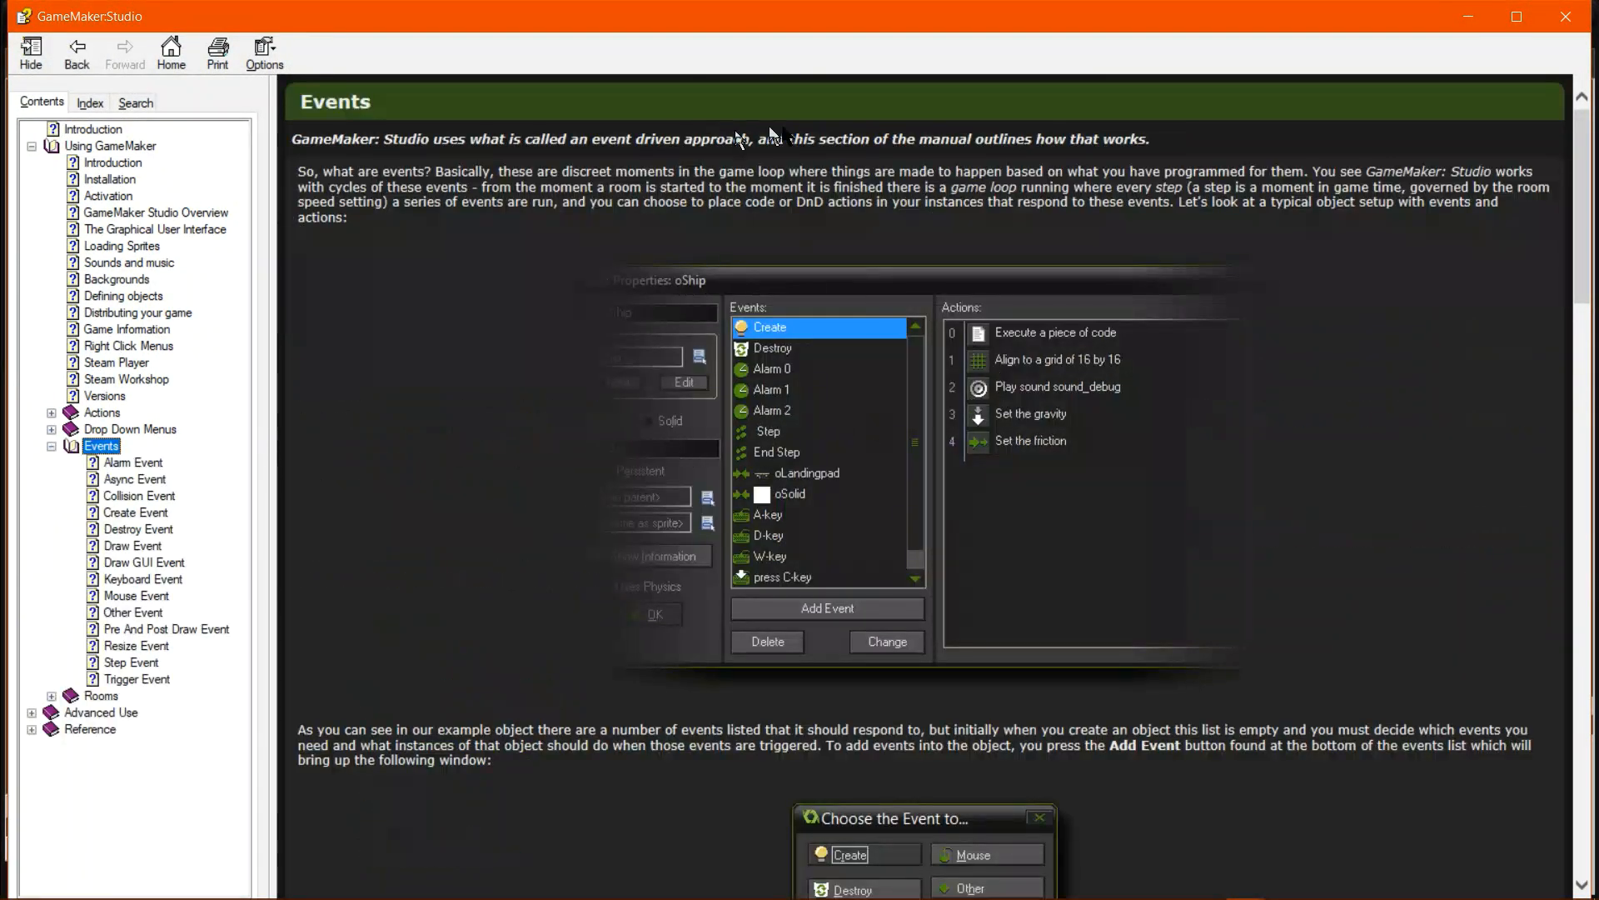
{"action": "scroll", "coordinate": [833, 287], "scroll_direction": "down", "scroll_amount": 10}
{"action": "scroll", "coordinate": [833, 287], "scroll_direction": "down", "scroll_amount": 10}
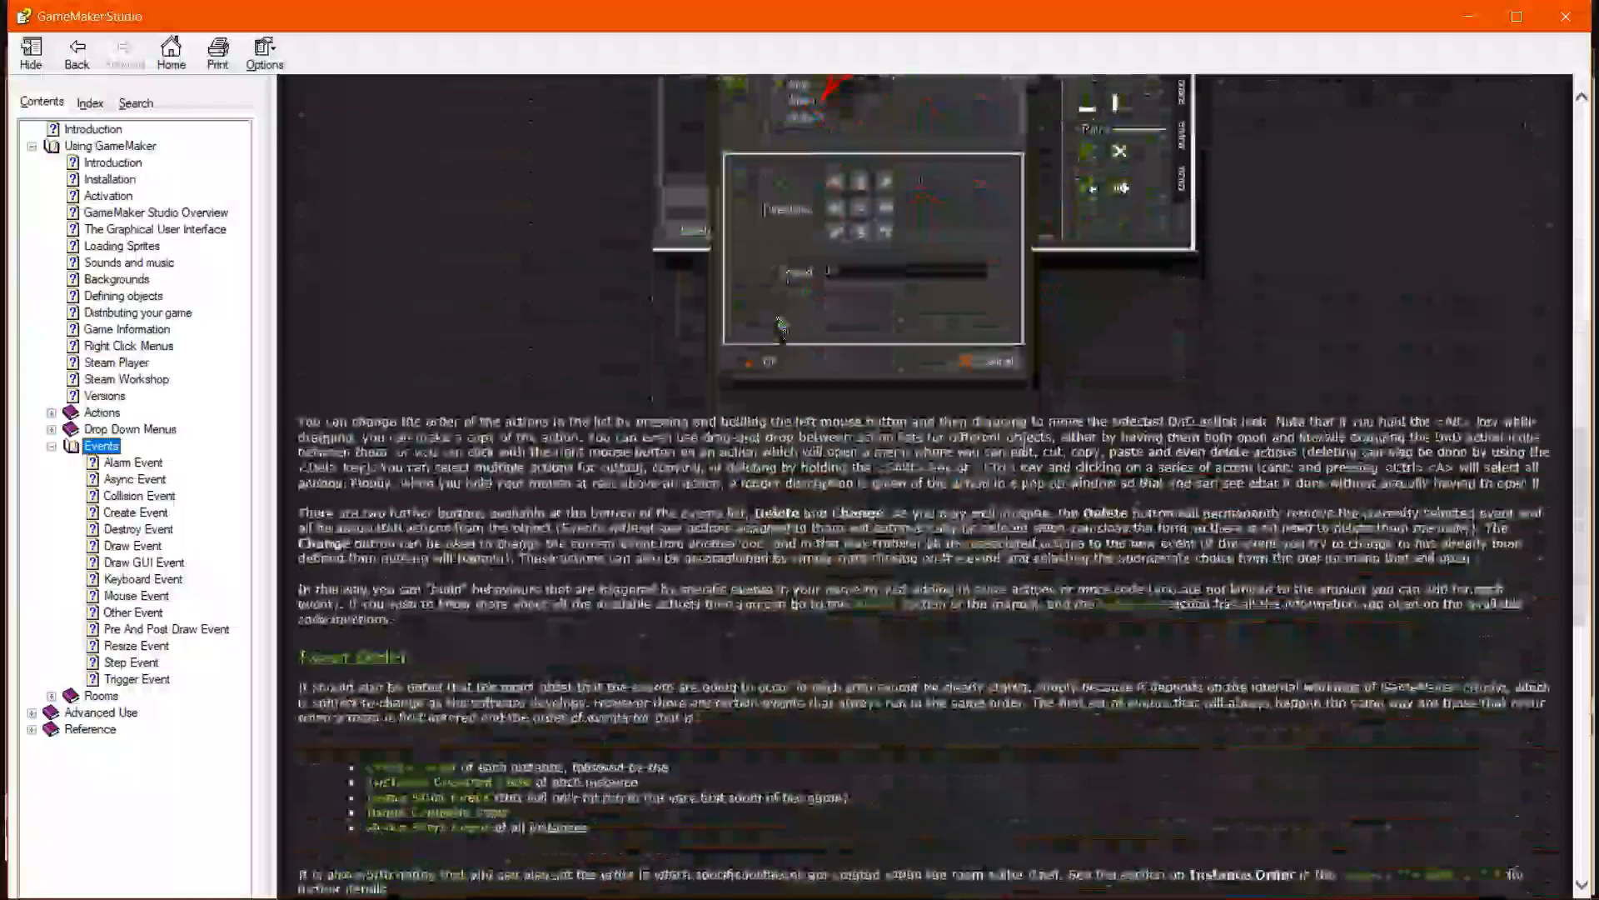
{"action": "scroll", "coordinate": [636, 301], "scroll_direction": "down", "scroll_amount": 3}
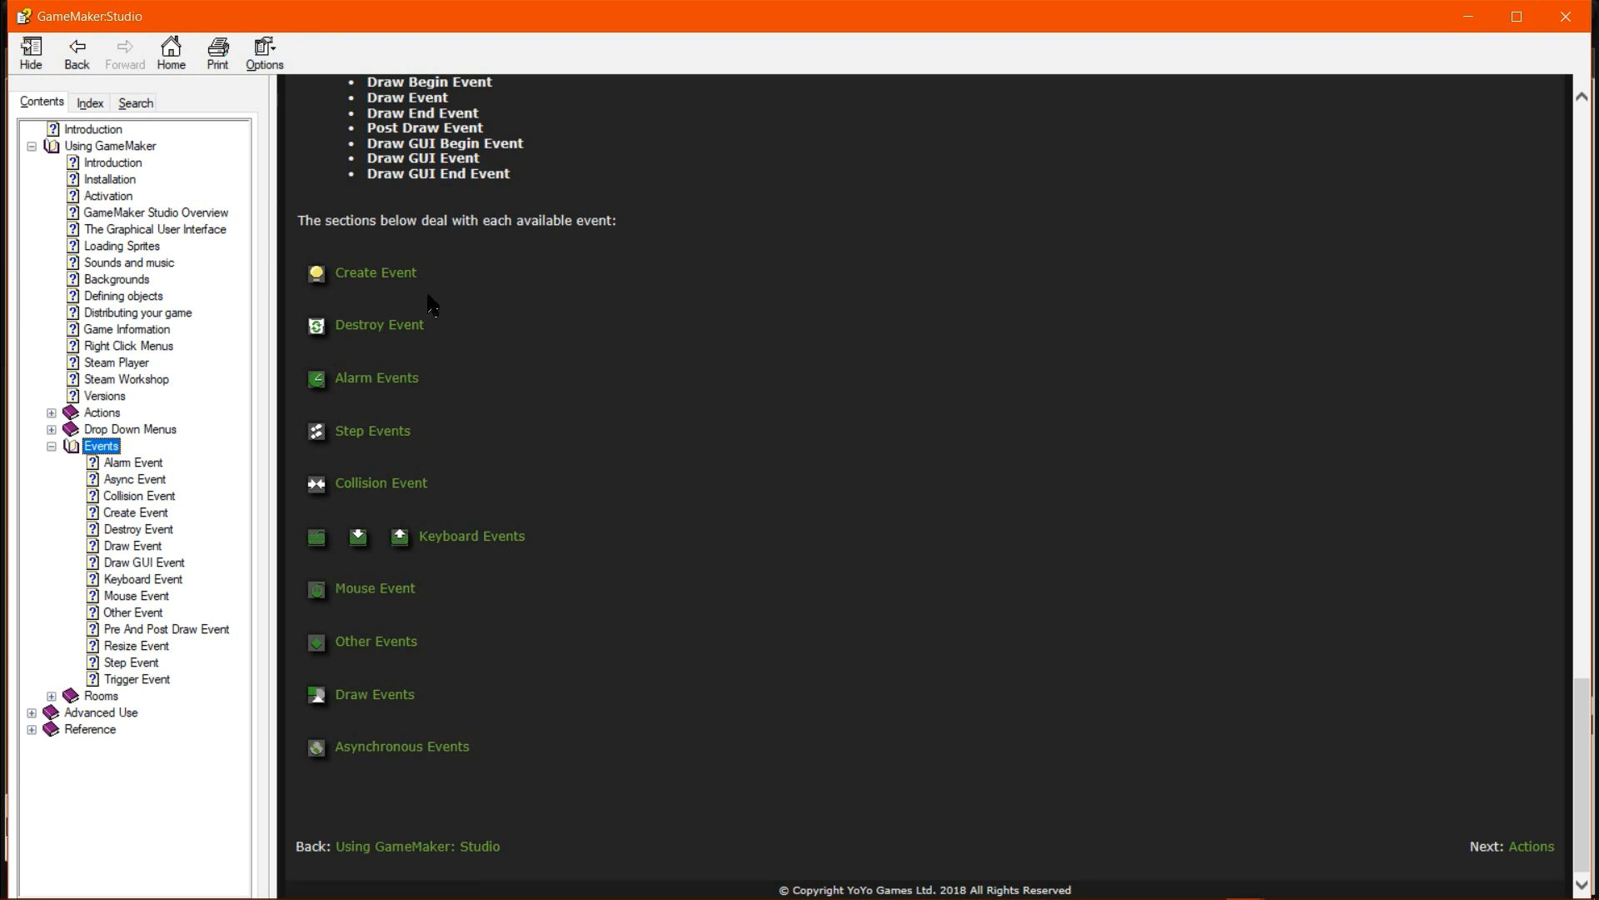
{"action": "scroll", "coordinate": [375, 267], "scroll_direction": "up", "scroll_amount": 5}
{"action": "left_click", "coordinate": [1464, 12]}
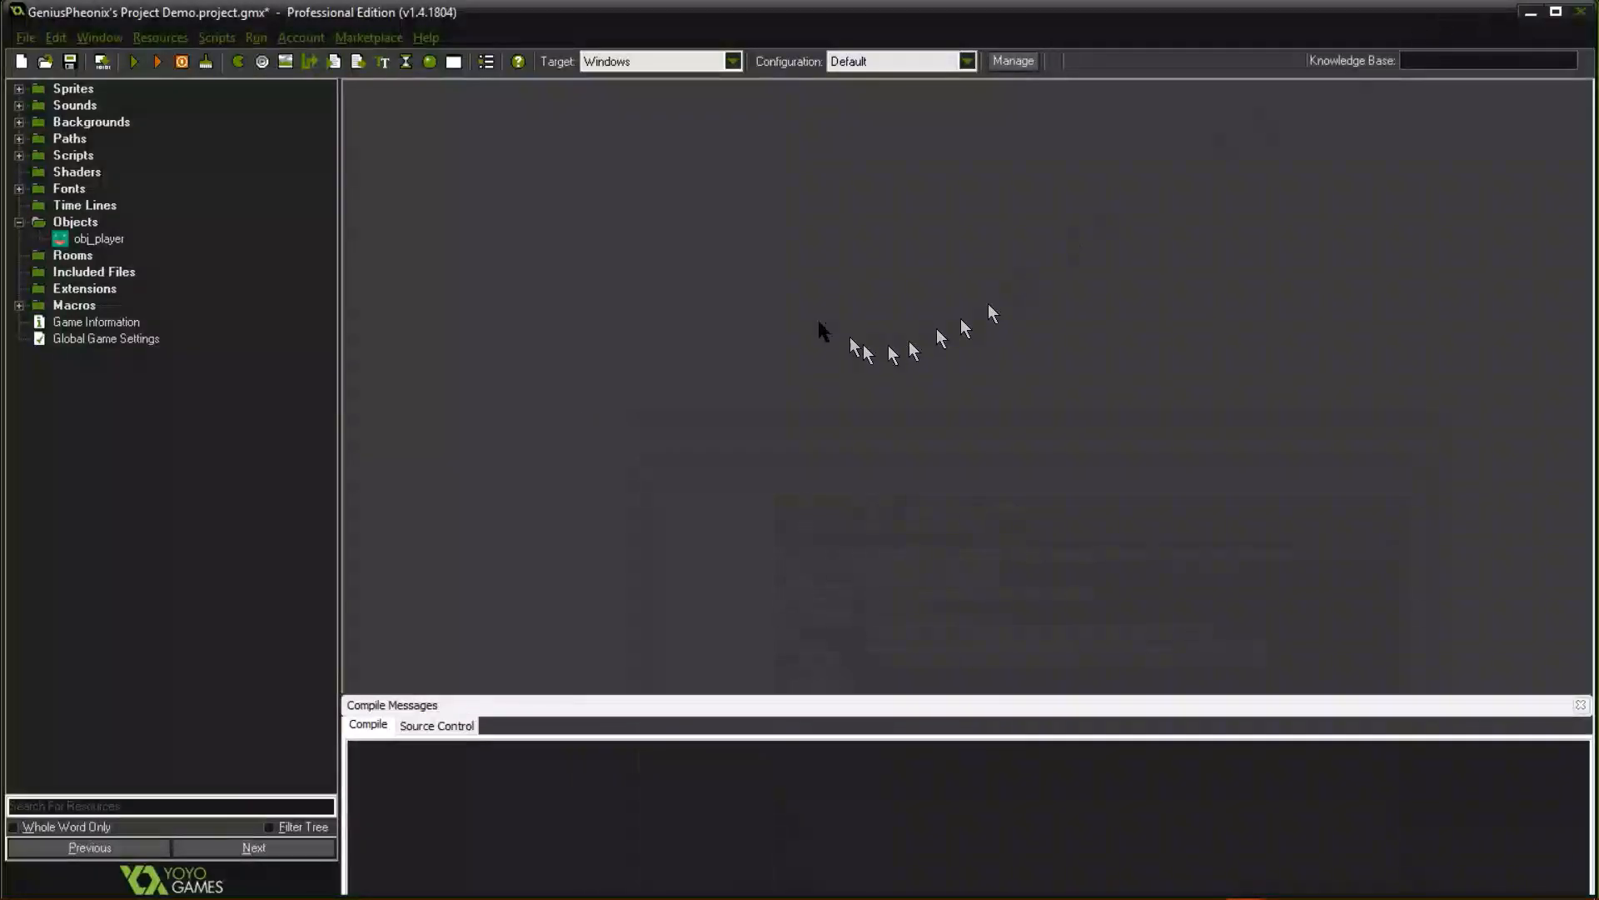
Reopen obj_player and examine the event types on offer, including the Asynchronous and Mouse choices, without adding one.
{"action": "double_click", "coordinate": [96, 239]}
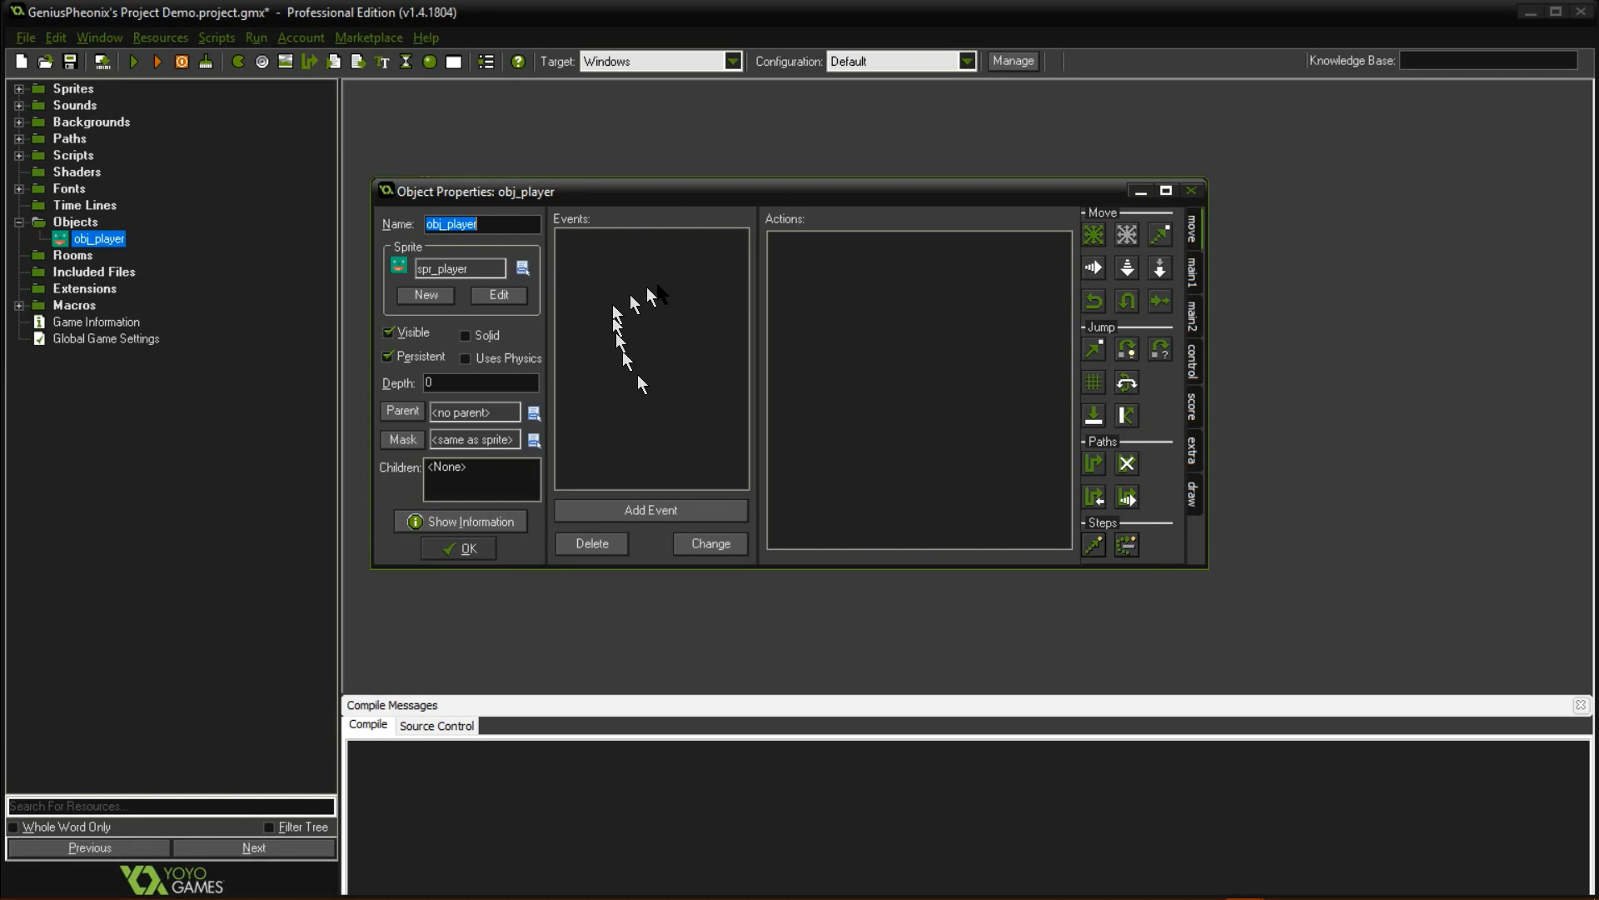
{"action": "left_click", "coordinate": [664, 504]}
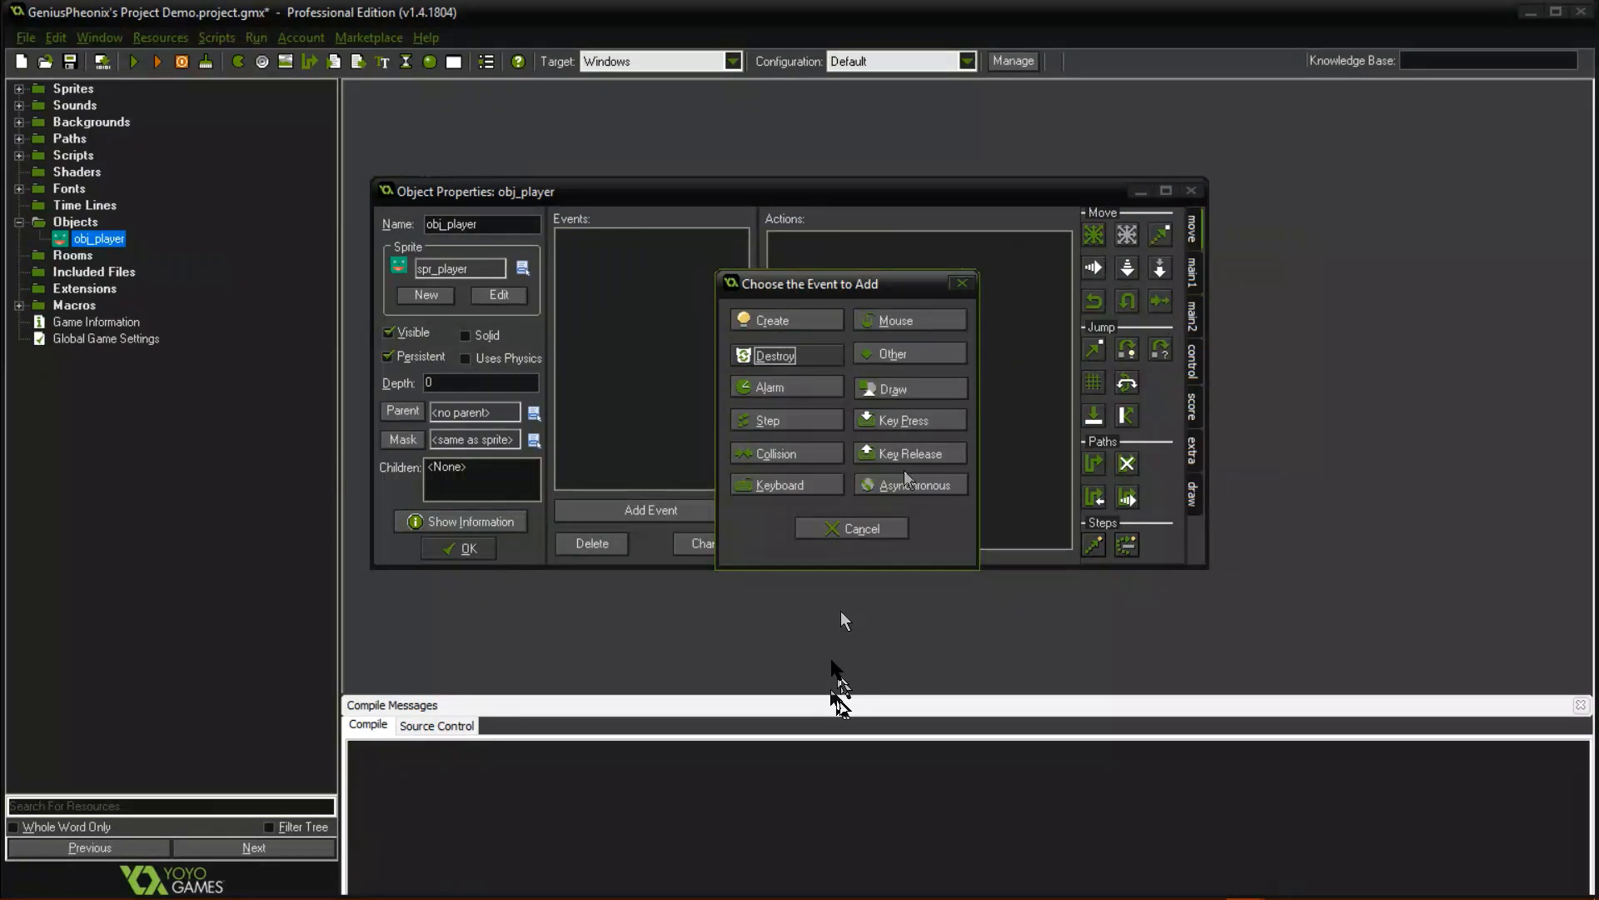
{"action": "left_click", "coordinate": [834, 532]}
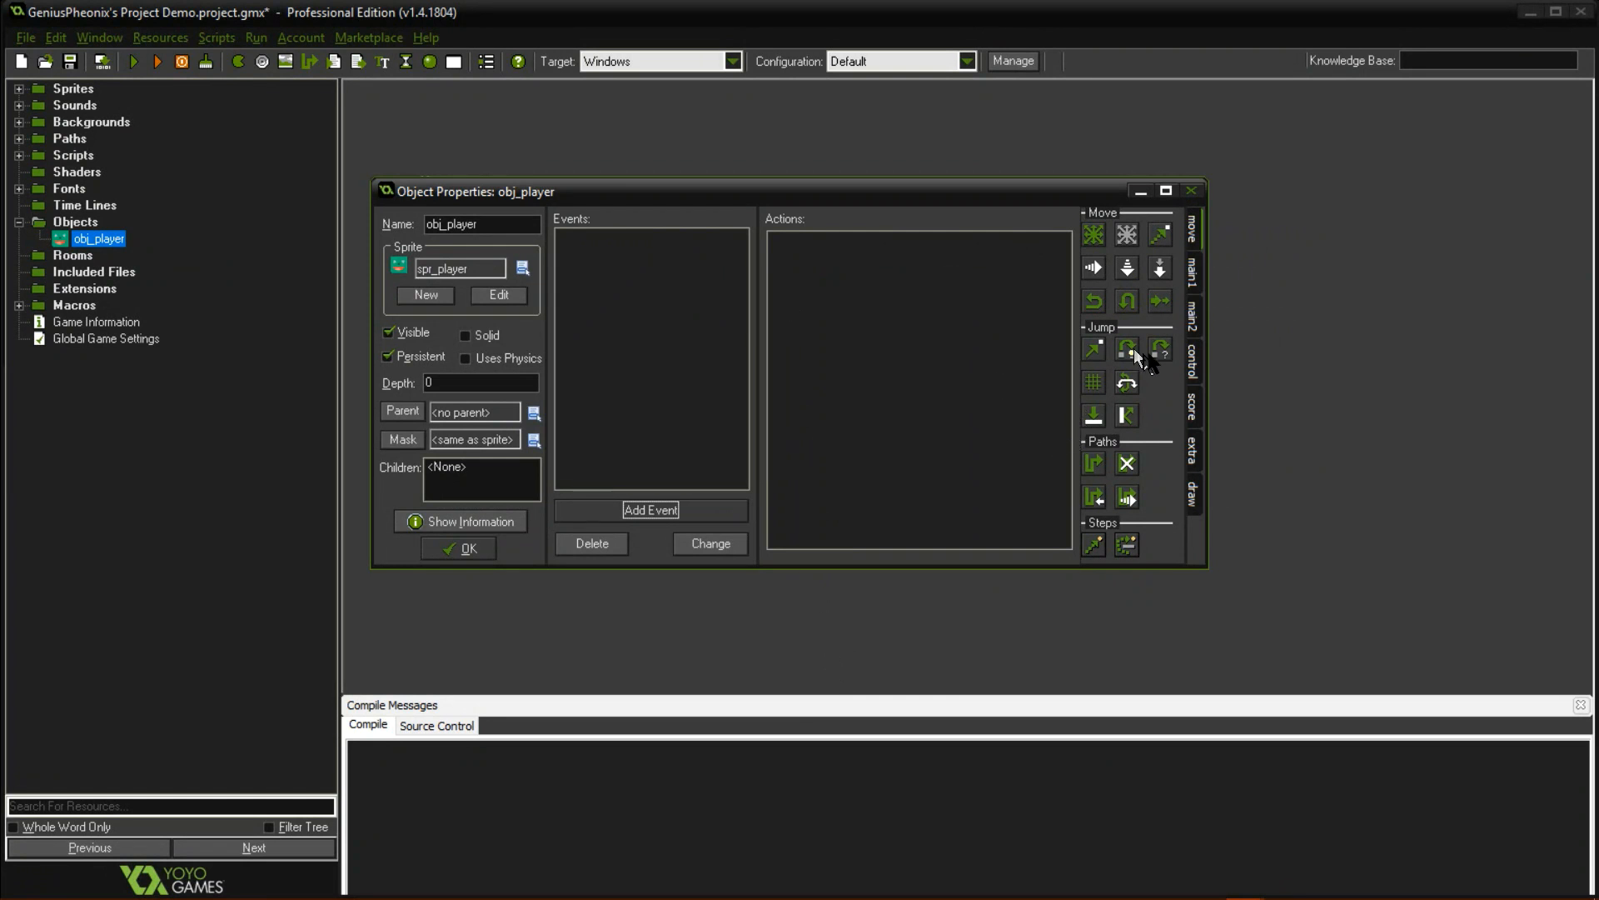
{"action": "left_click", "coordinate": [634, 509]}
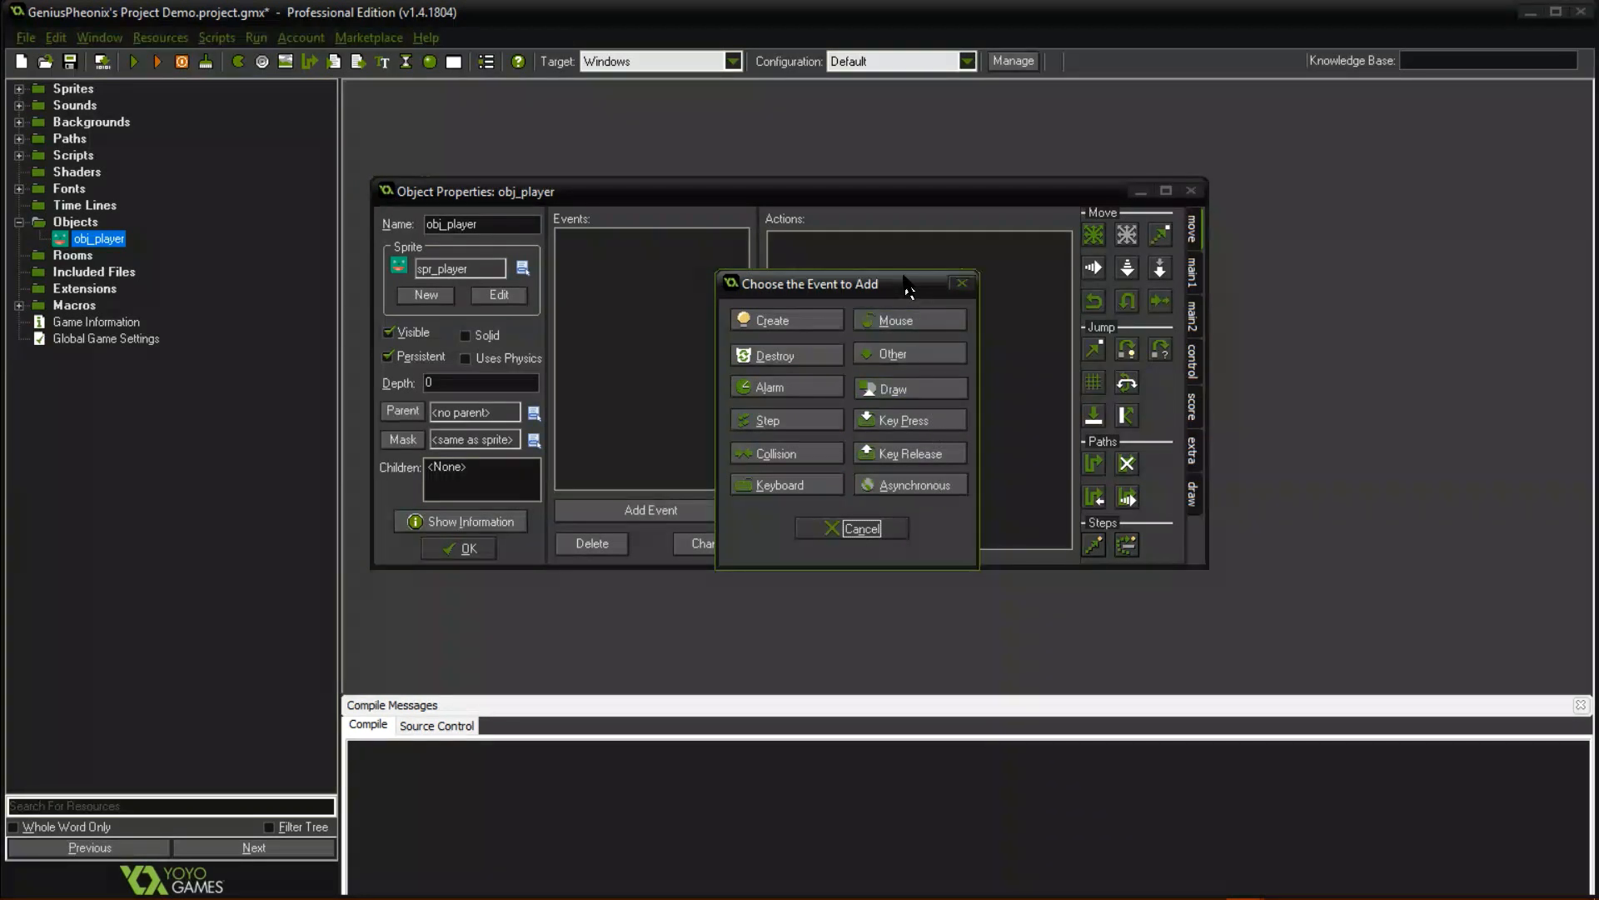
{"action": "left_click", "coordinate": [912, 483]}
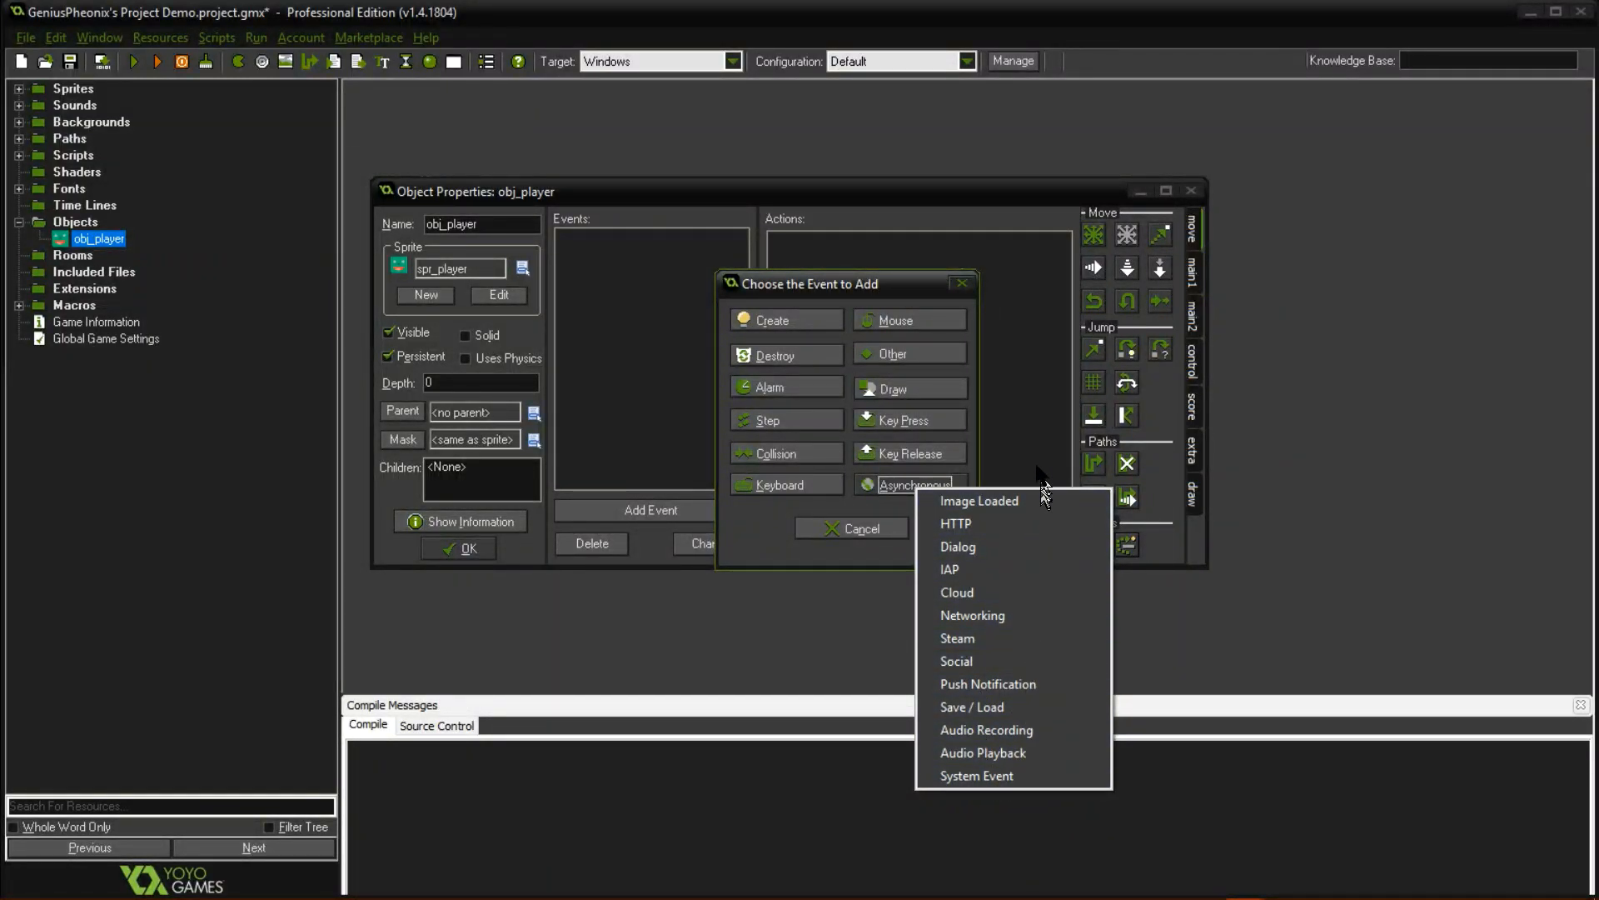
{"action": "left_click", "coordinate": [858, 528]}
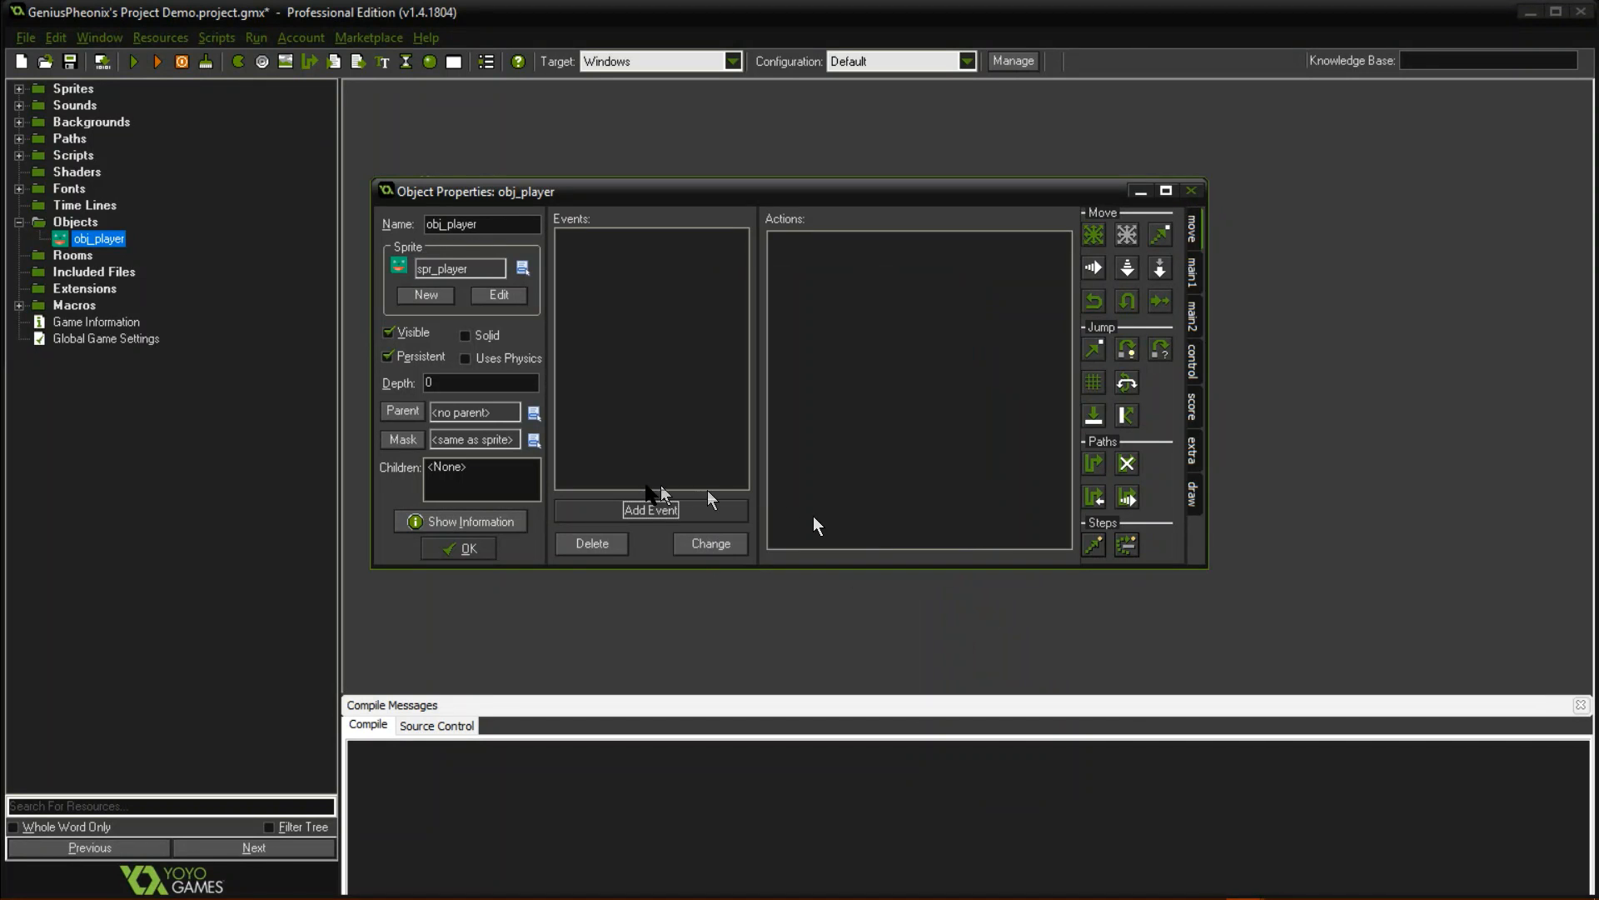
{"action": "left_click", "coordinate": [652, 509]}
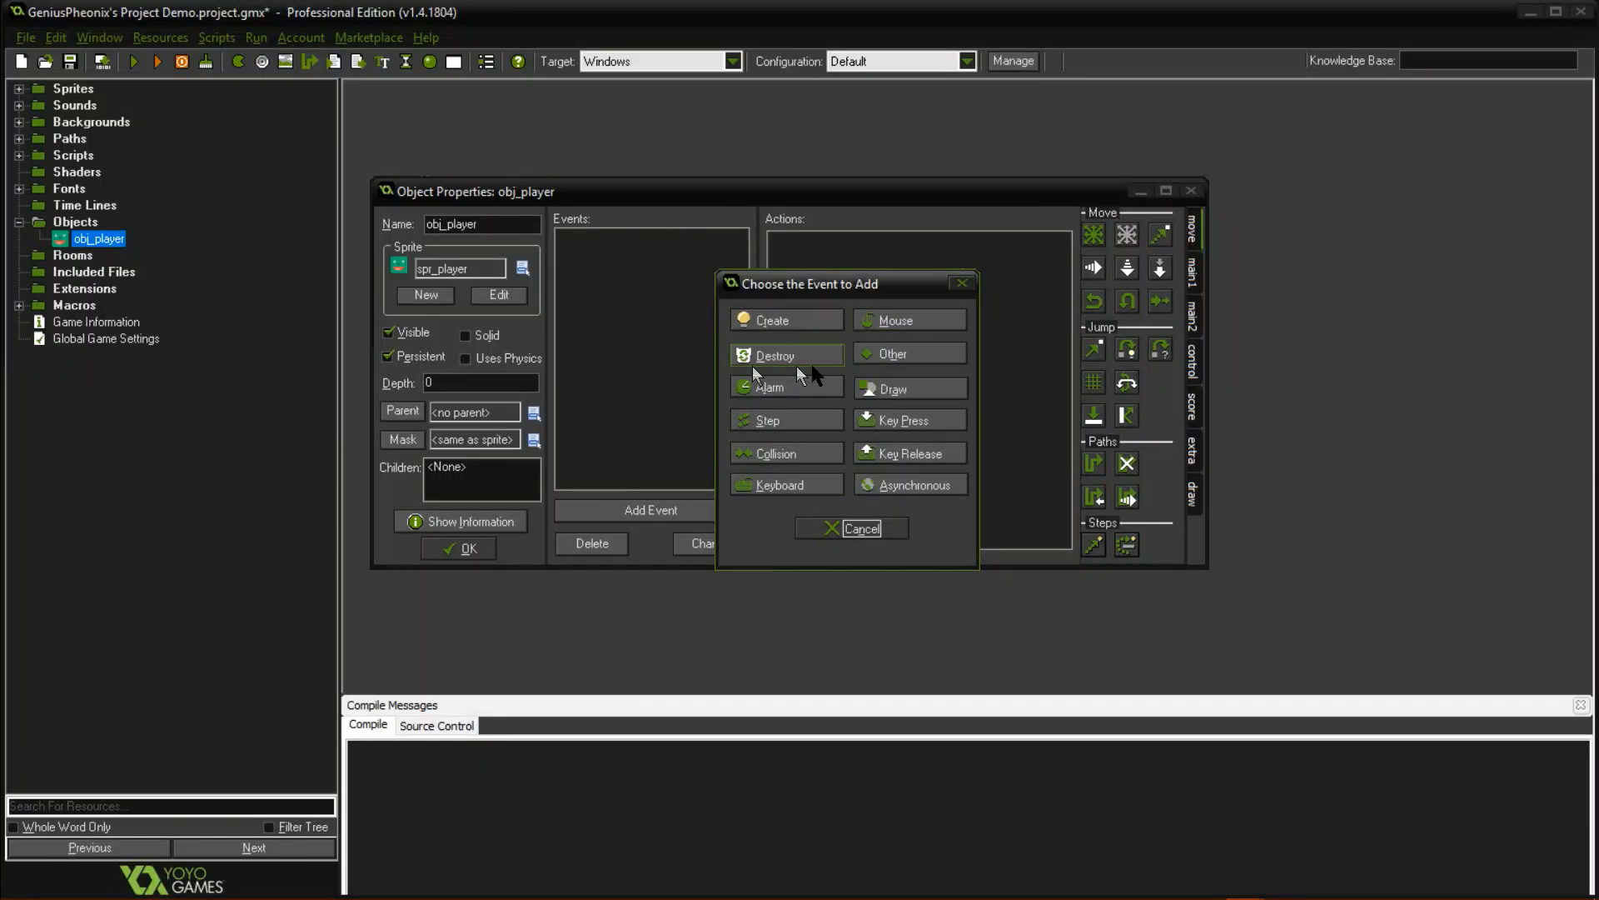
{"action": "left_click", "coordinate": [896, 321]}
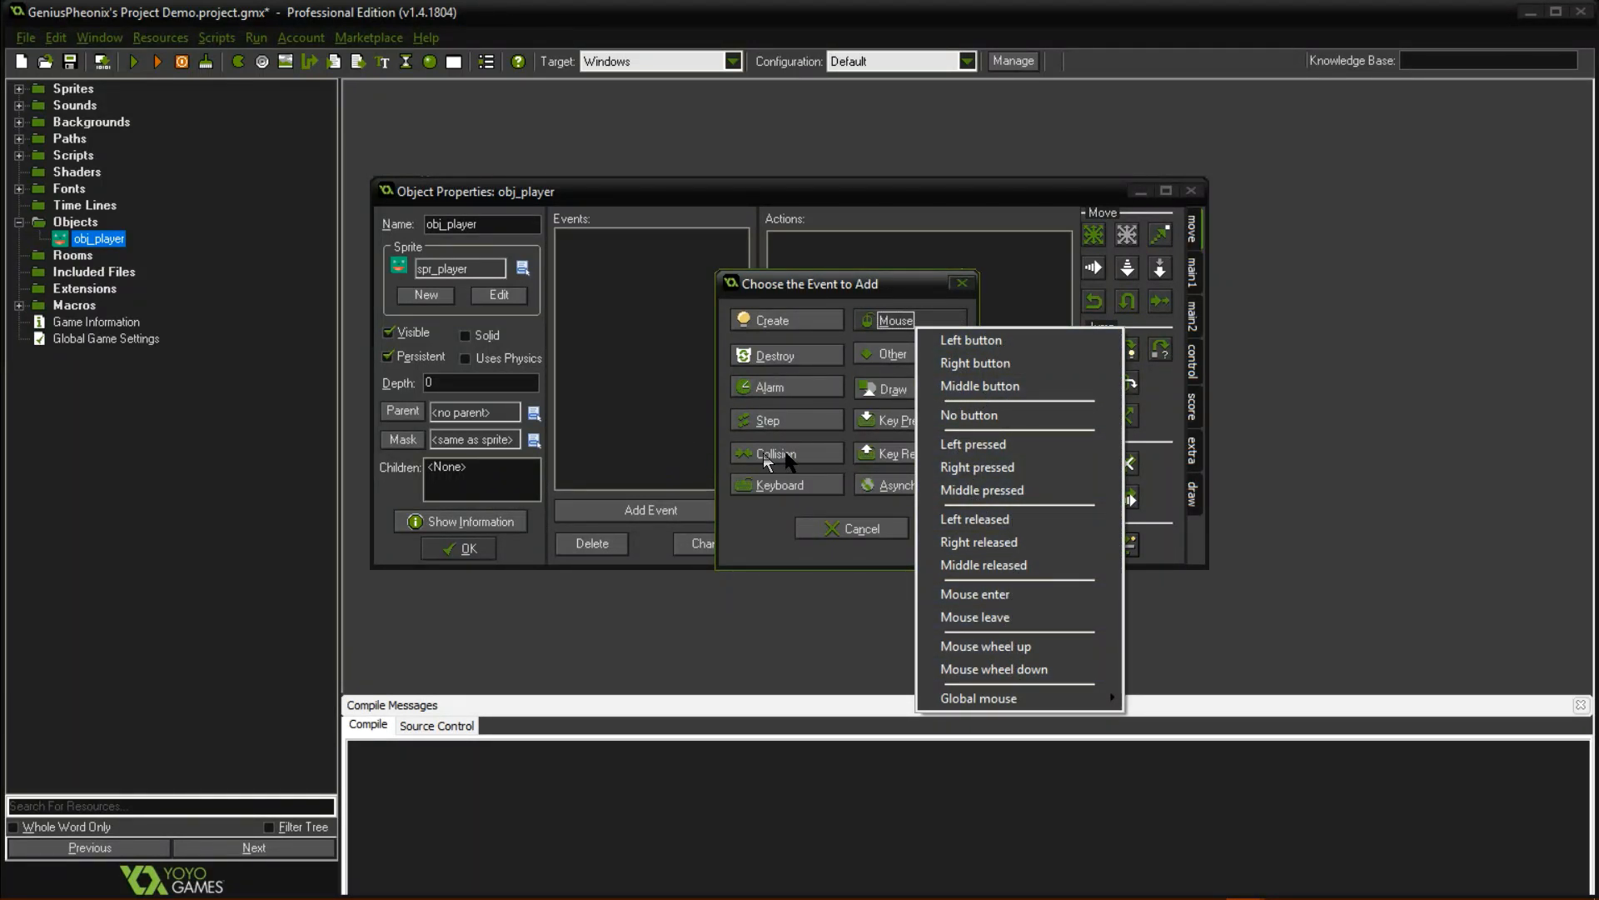
{"action": "left_click", "coordinate": [846, 530]}
Add a Create event to obj_player and give it an Execute Code action.
{"action": "left_click", "coordinate": [639, 507]}
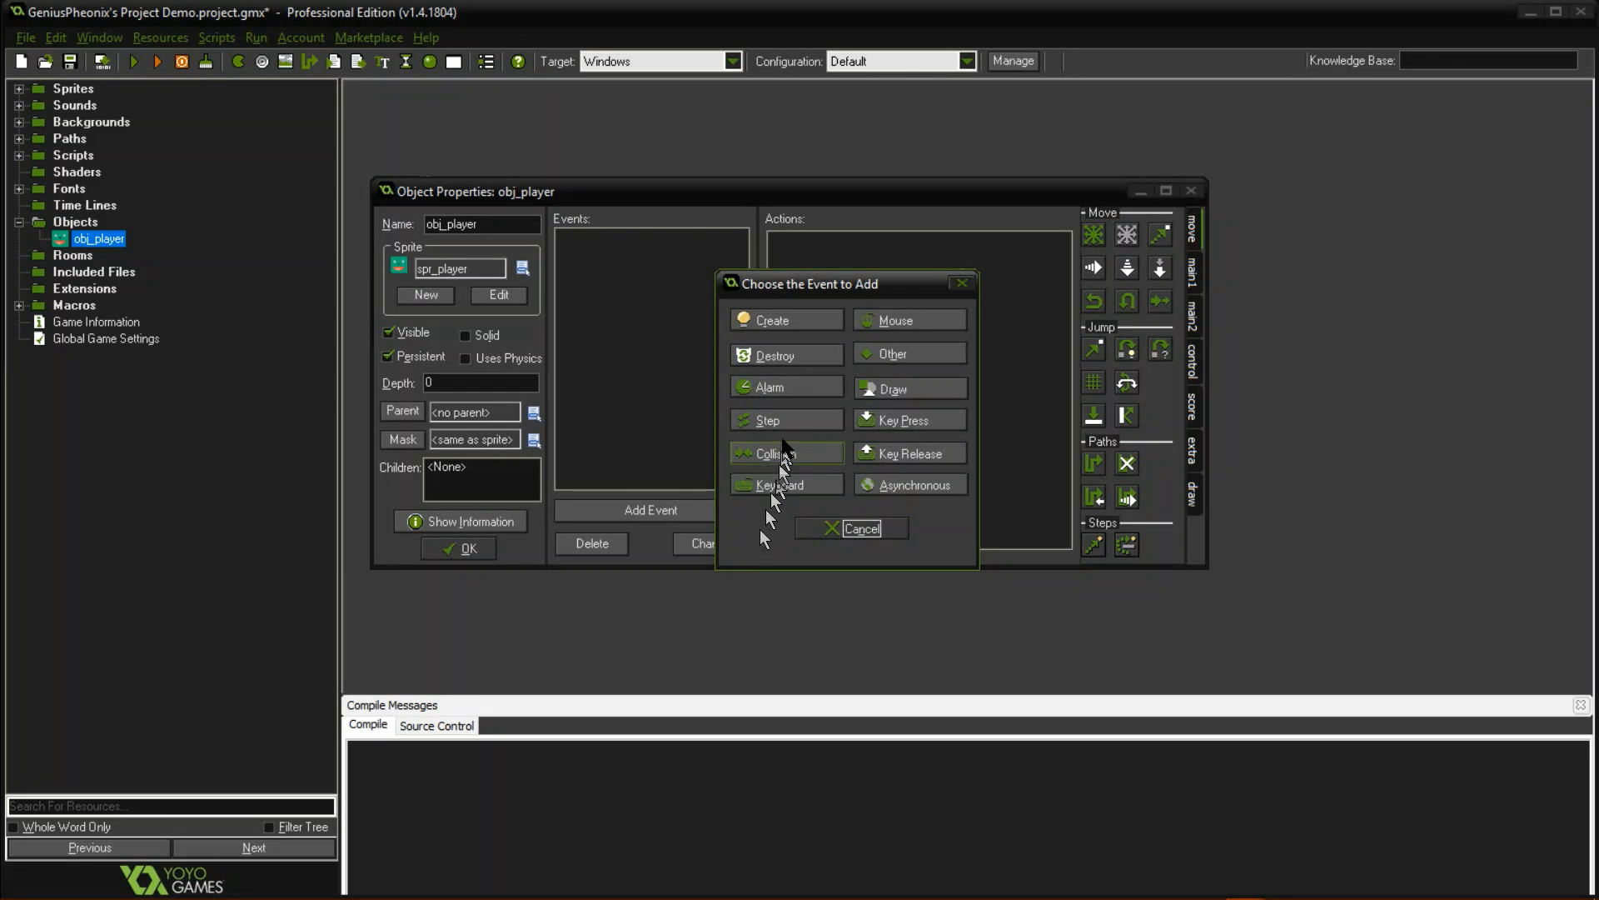
{"action": "left_click", "coordinate": [761, 322]}
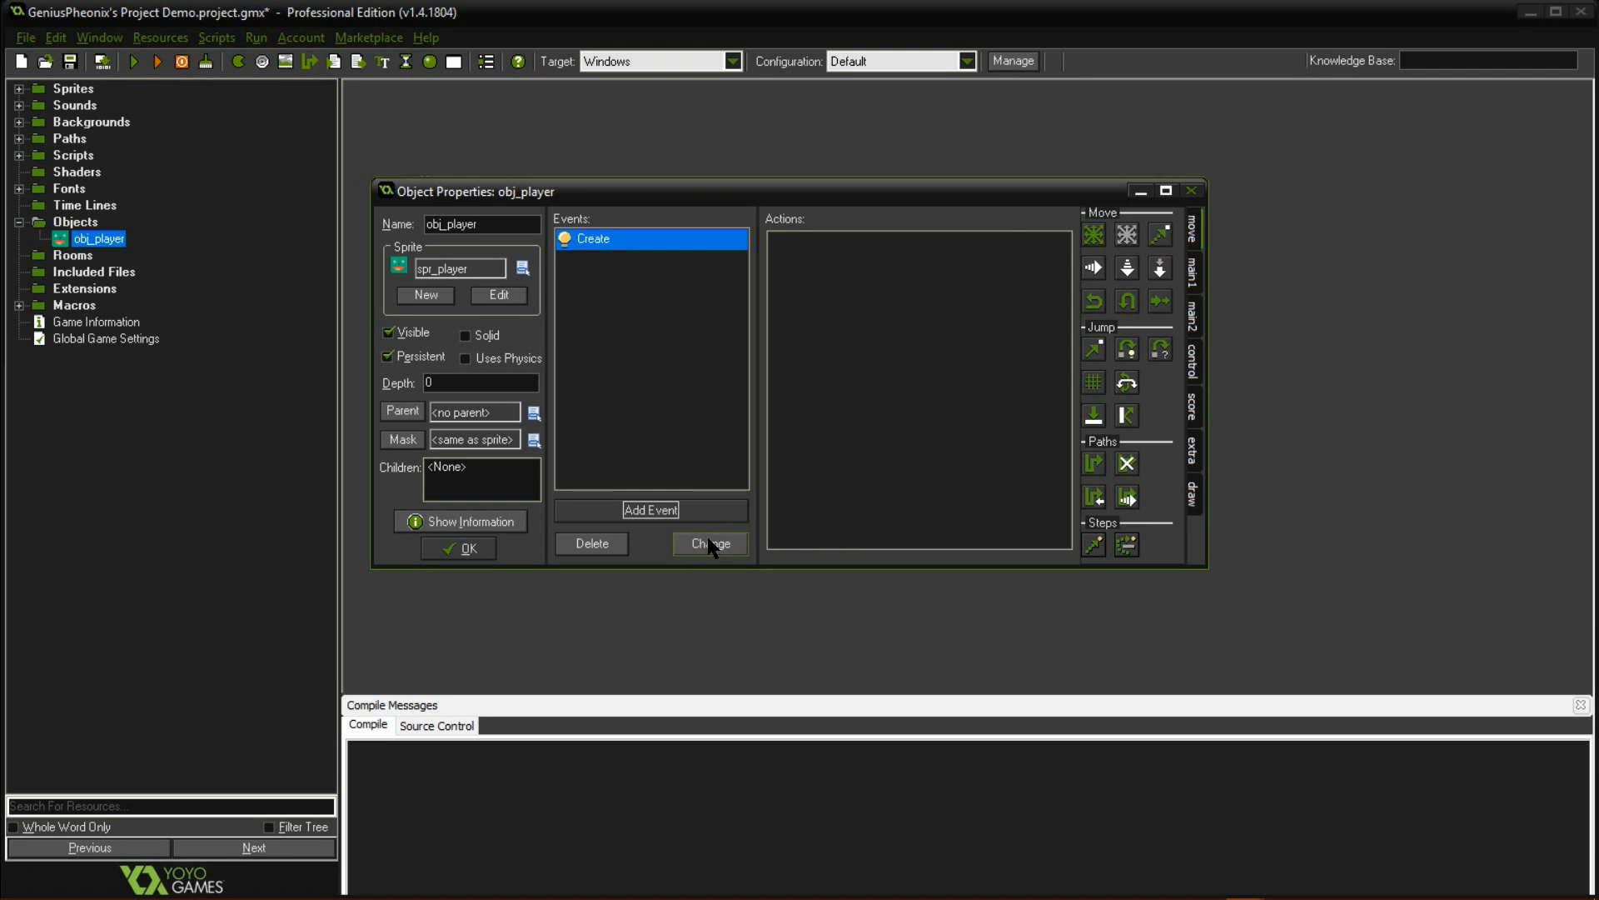
{"action": "left_click", "coordinate": [640, 239]}
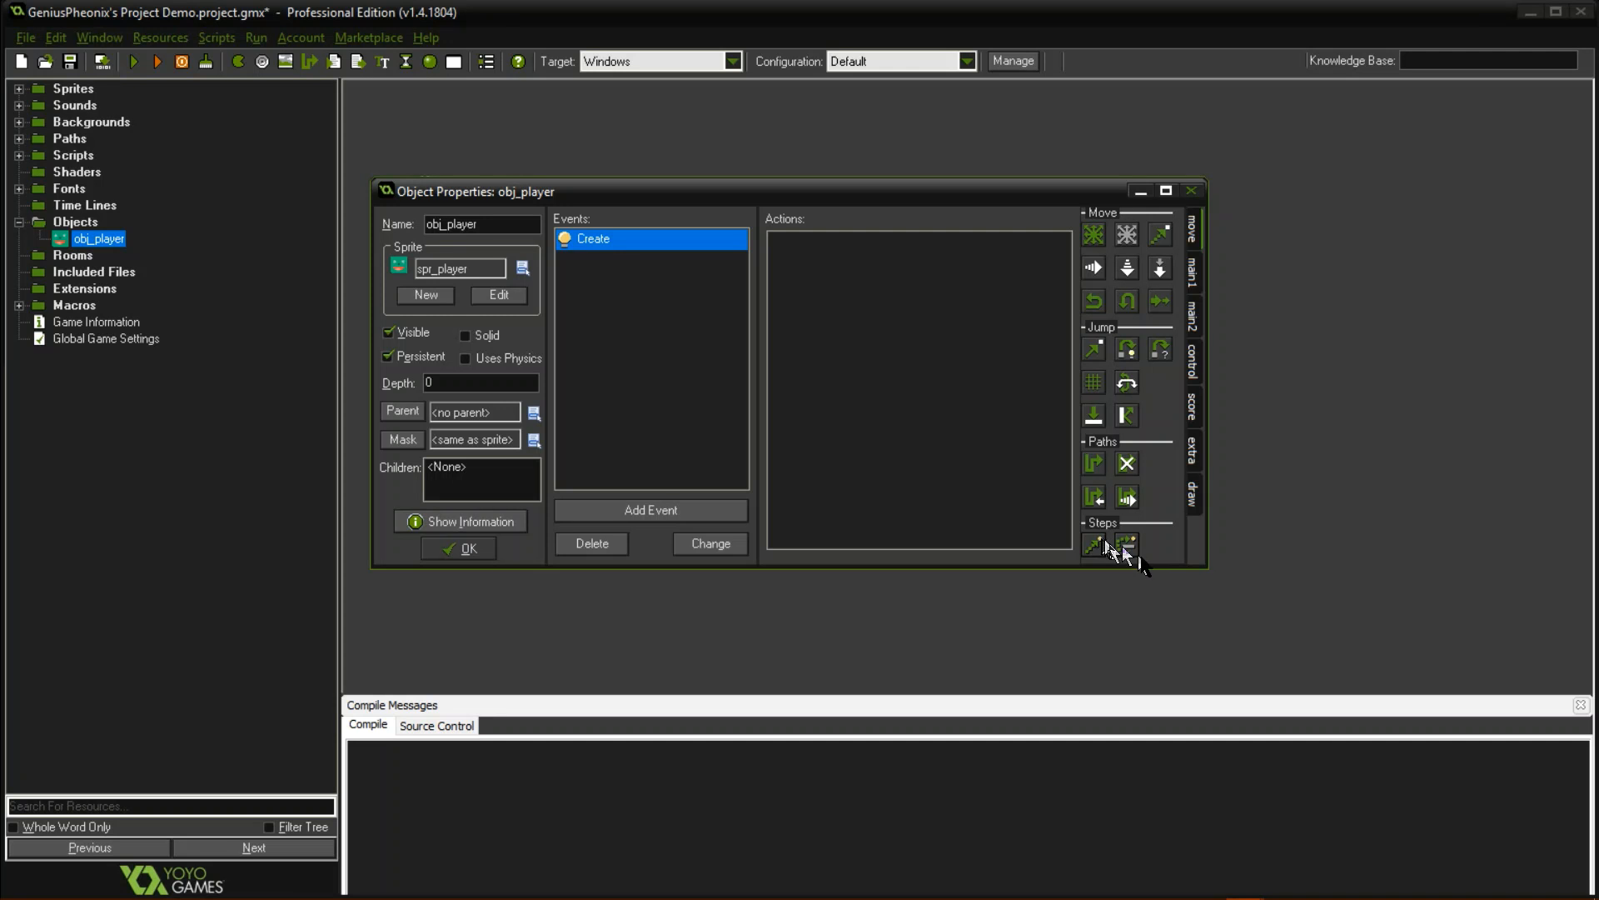
{"action": "left_click", "coordinate": [1201, 366]}
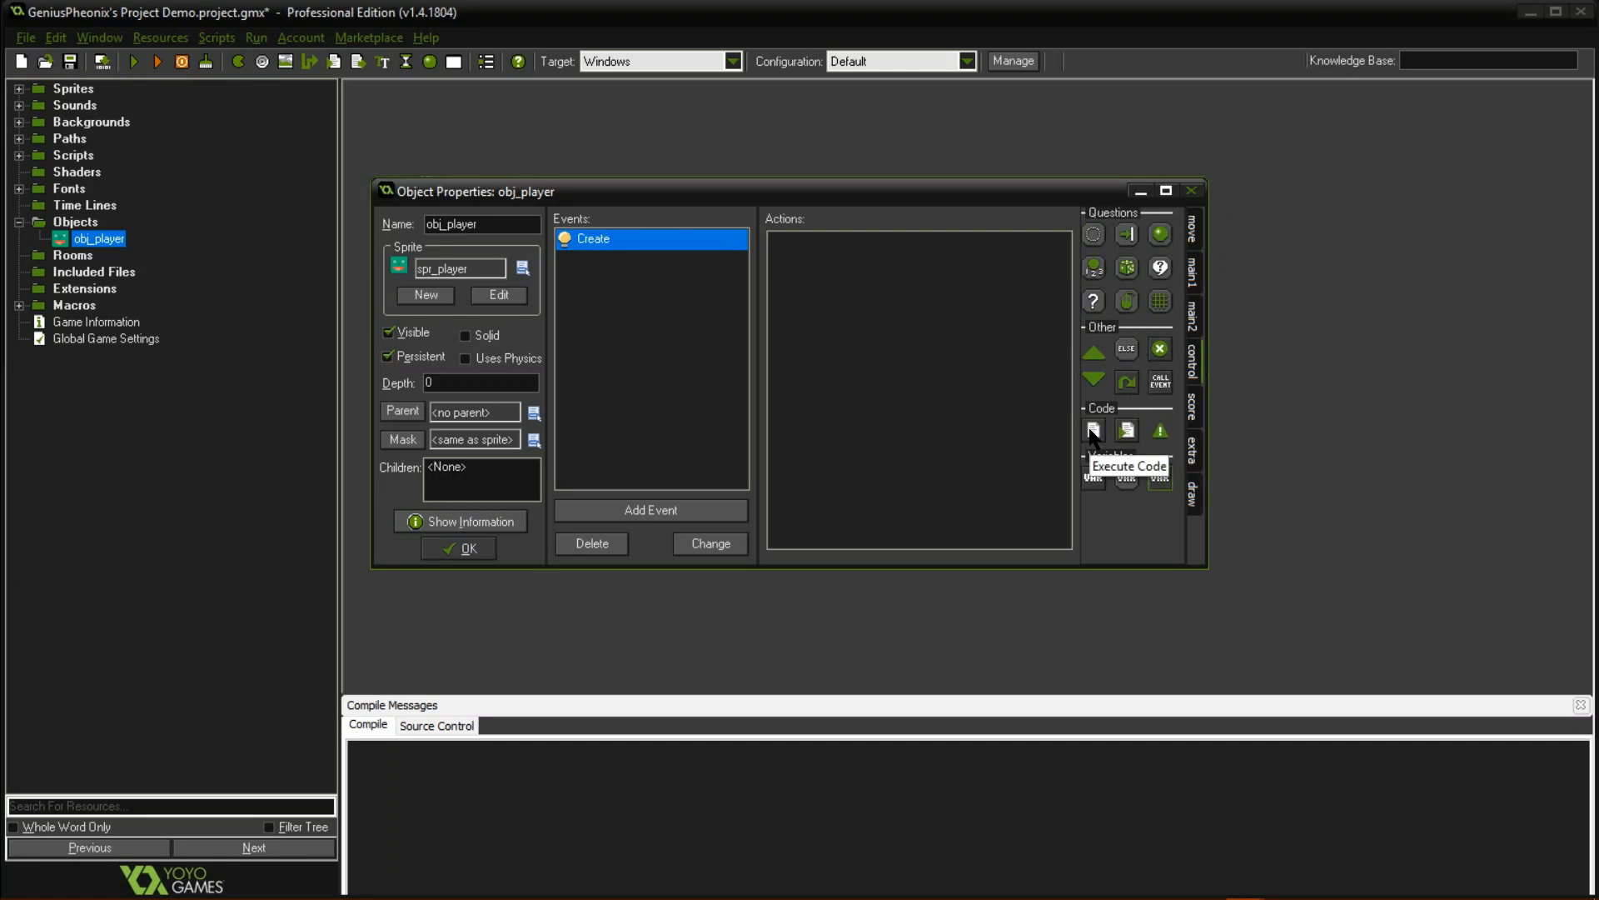
{"action": "left_click_drag", "start_coordinate": [1092, 433], "coordinate": [911, 337]}
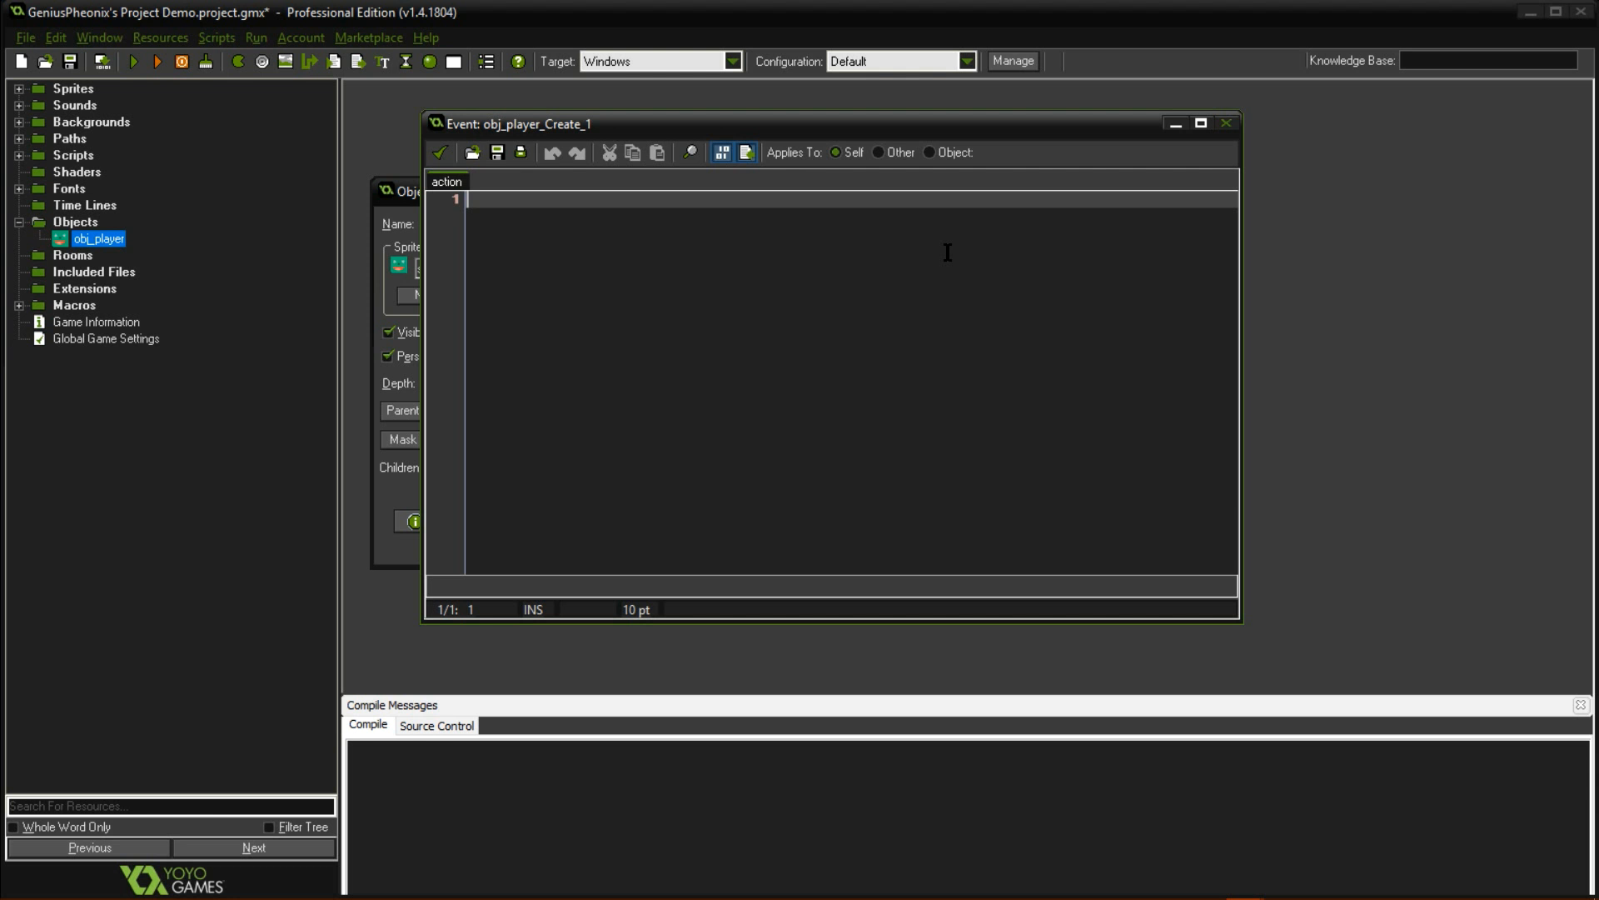
Write the line "x = 150;" in the Create event's code and start a new line below it.
{"action": "type", "text": "x = "}
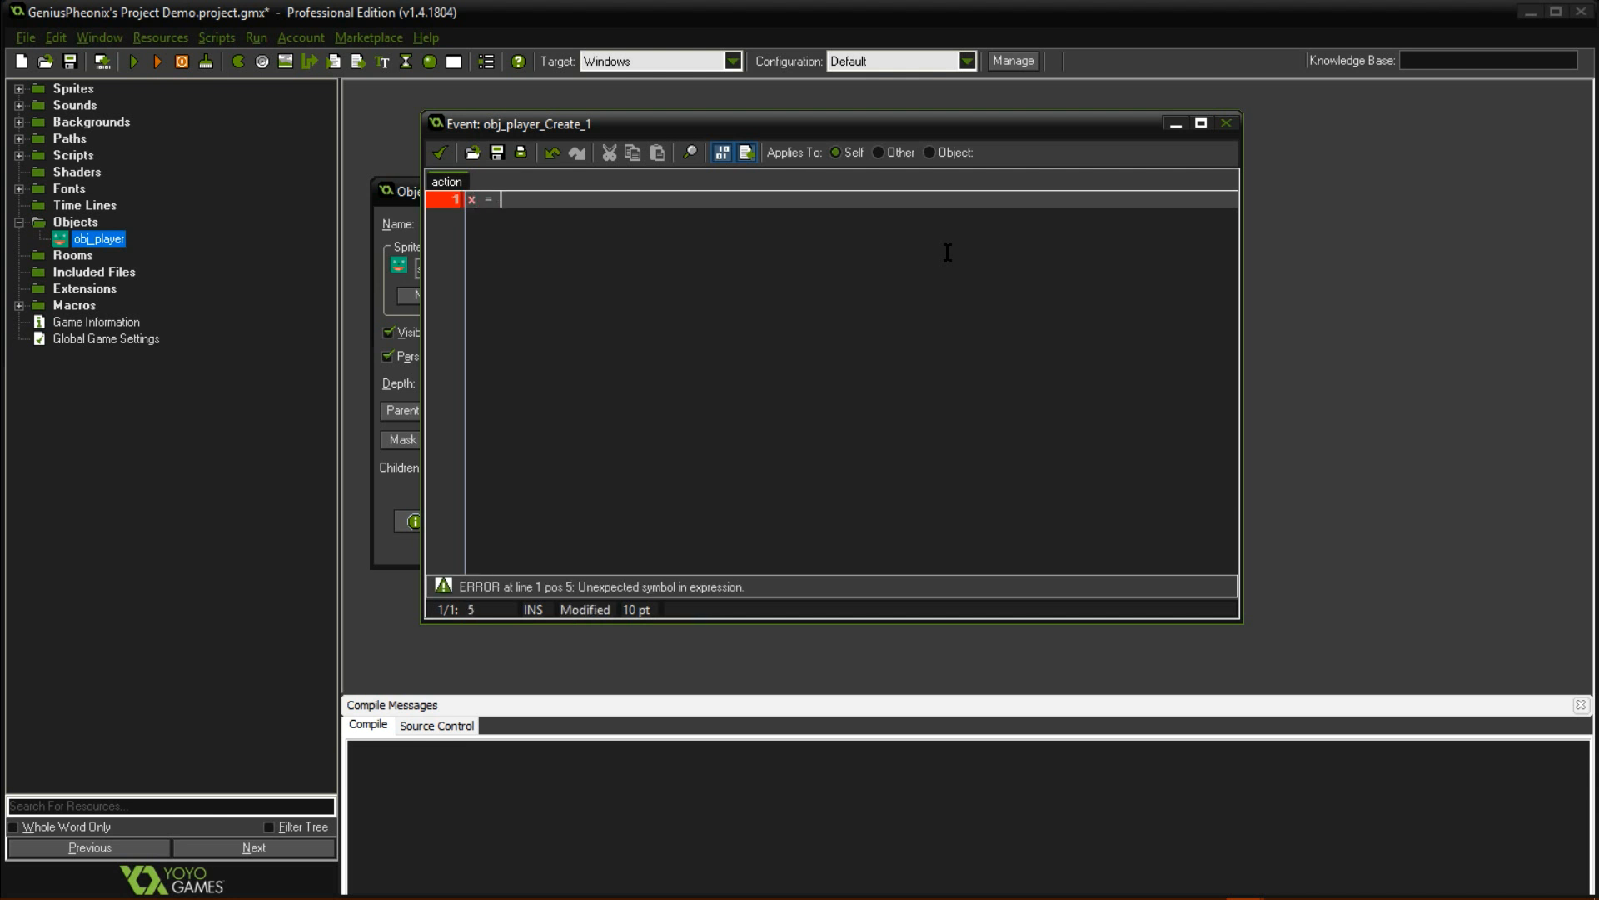
{"action": "type", "text": "150"}
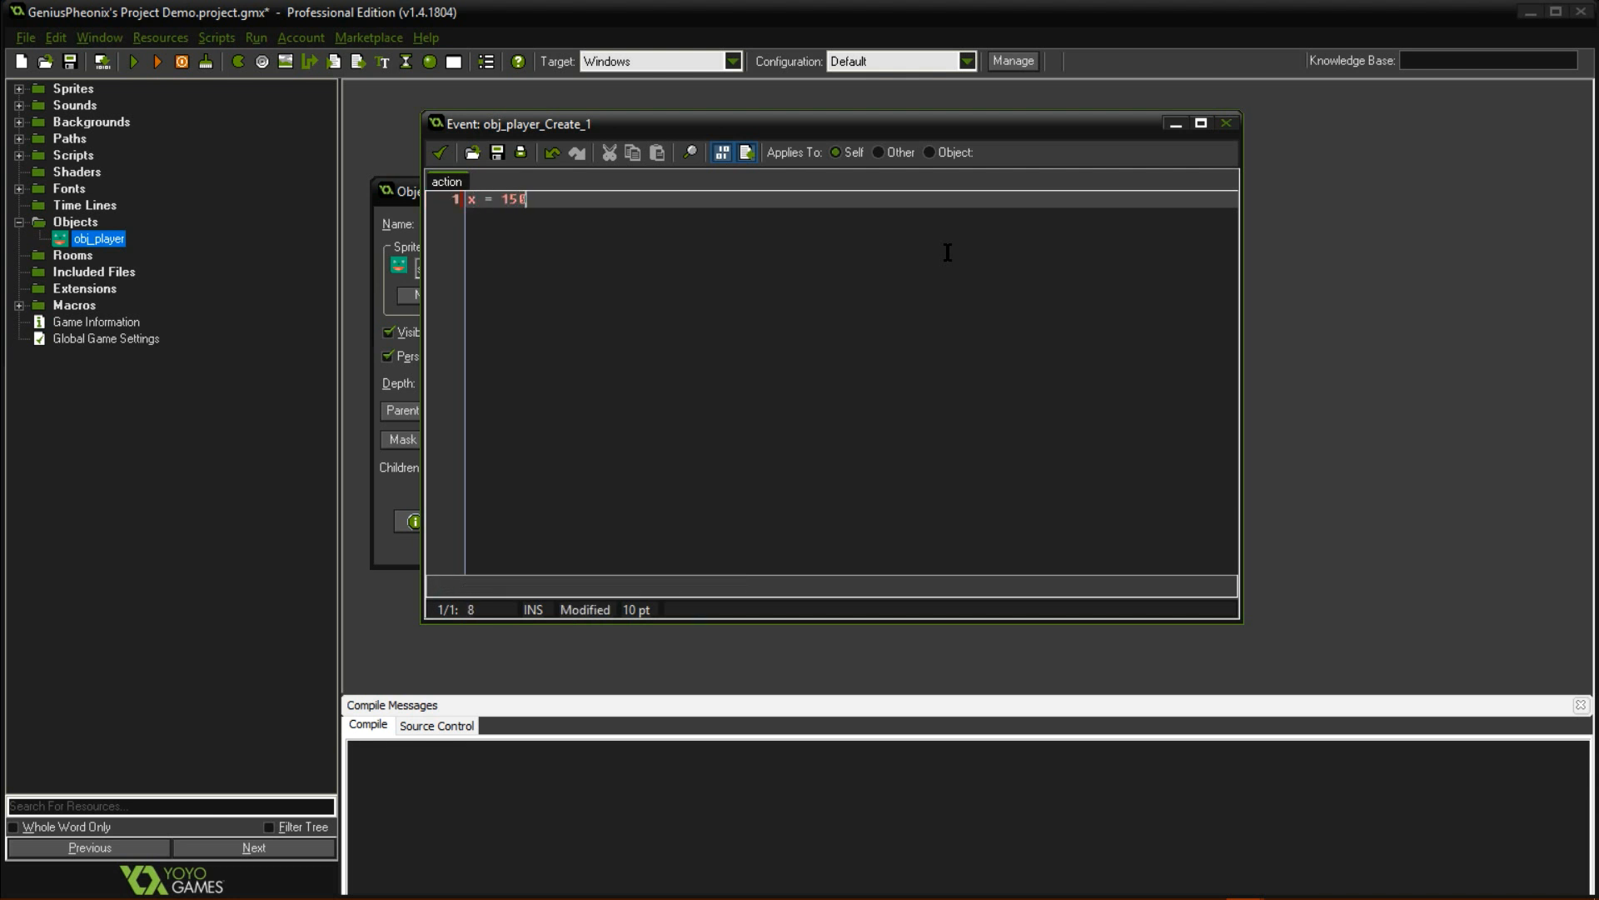
{"action": "type", "text": ";"}
{"action": "key", "text": "Return"}
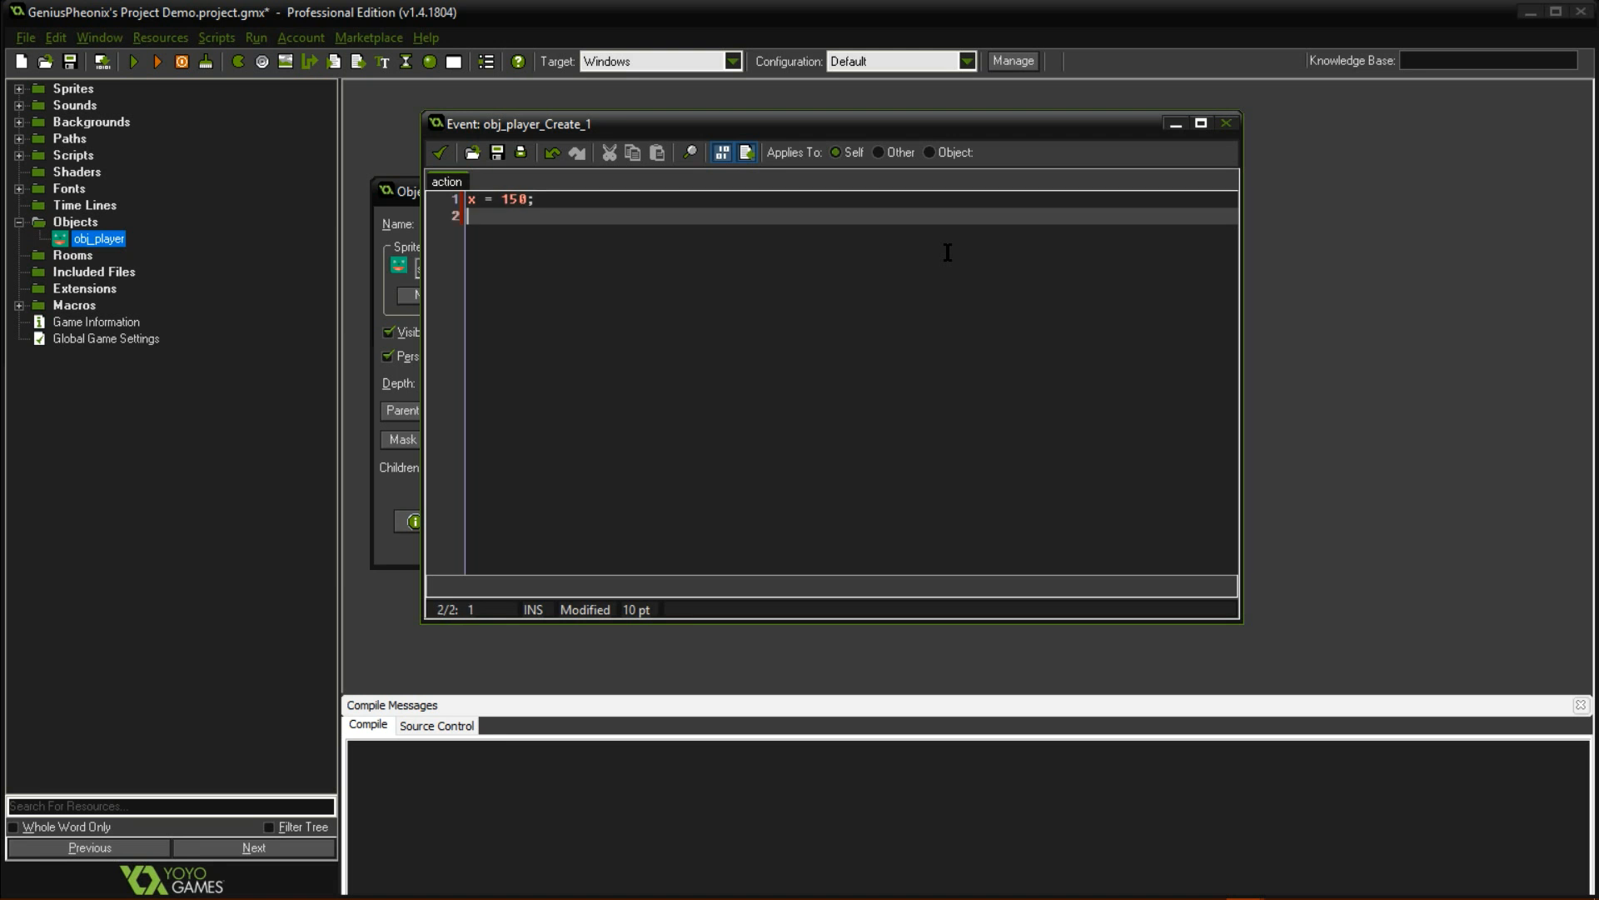
Add "y = 200" on the second line of the Create event's code.
{"action": "type", "text": "y = "}
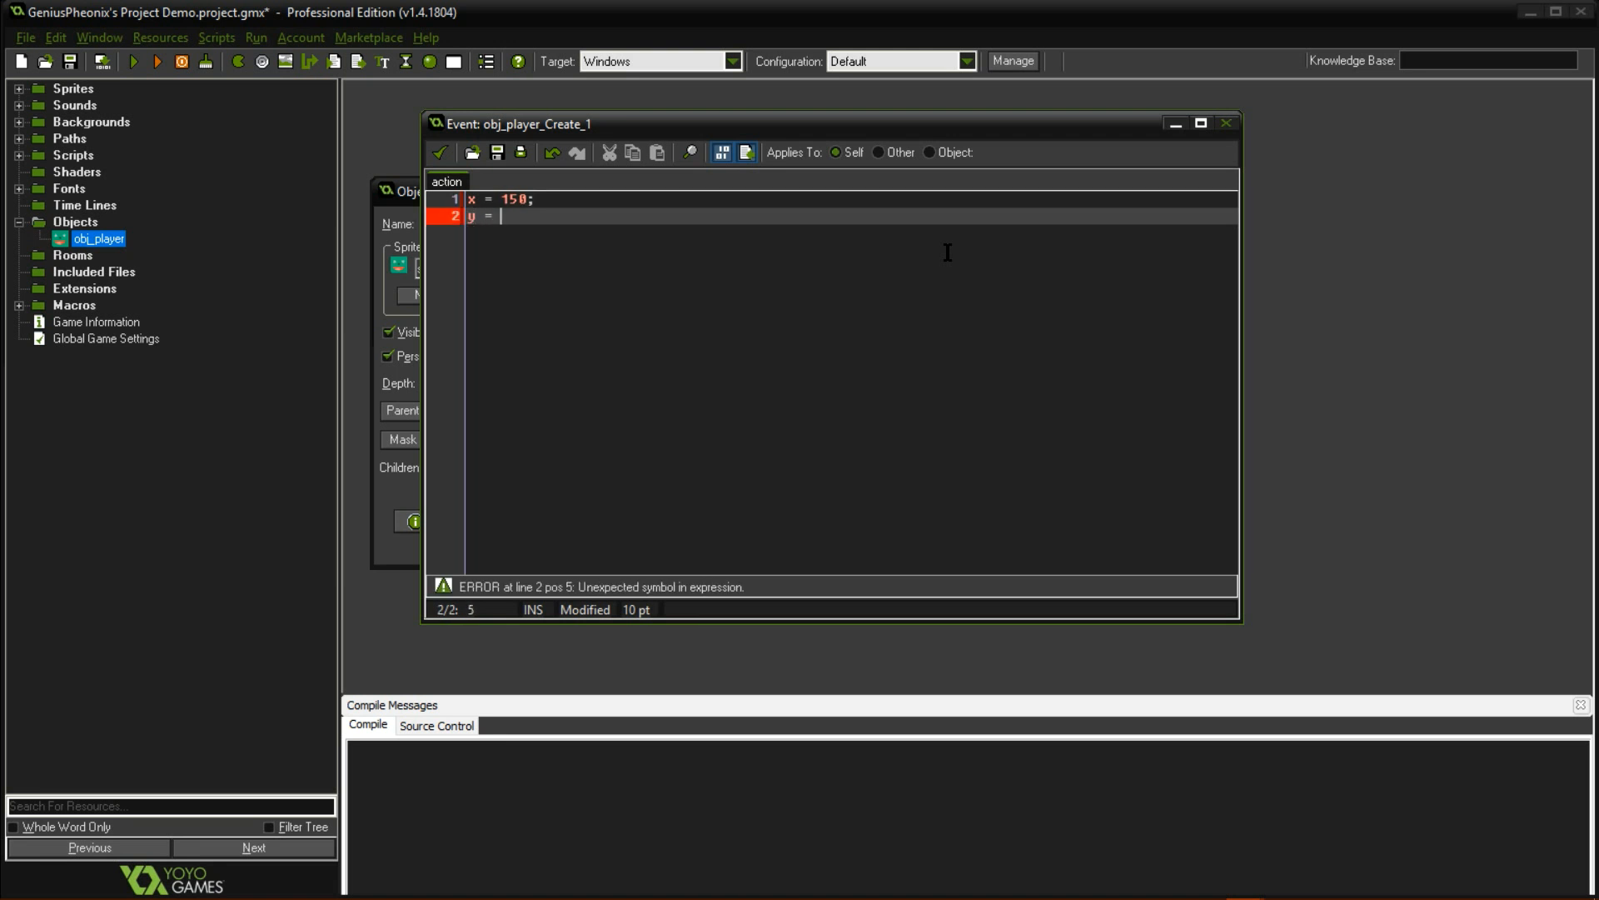
{"action": "type", "text": "2"}
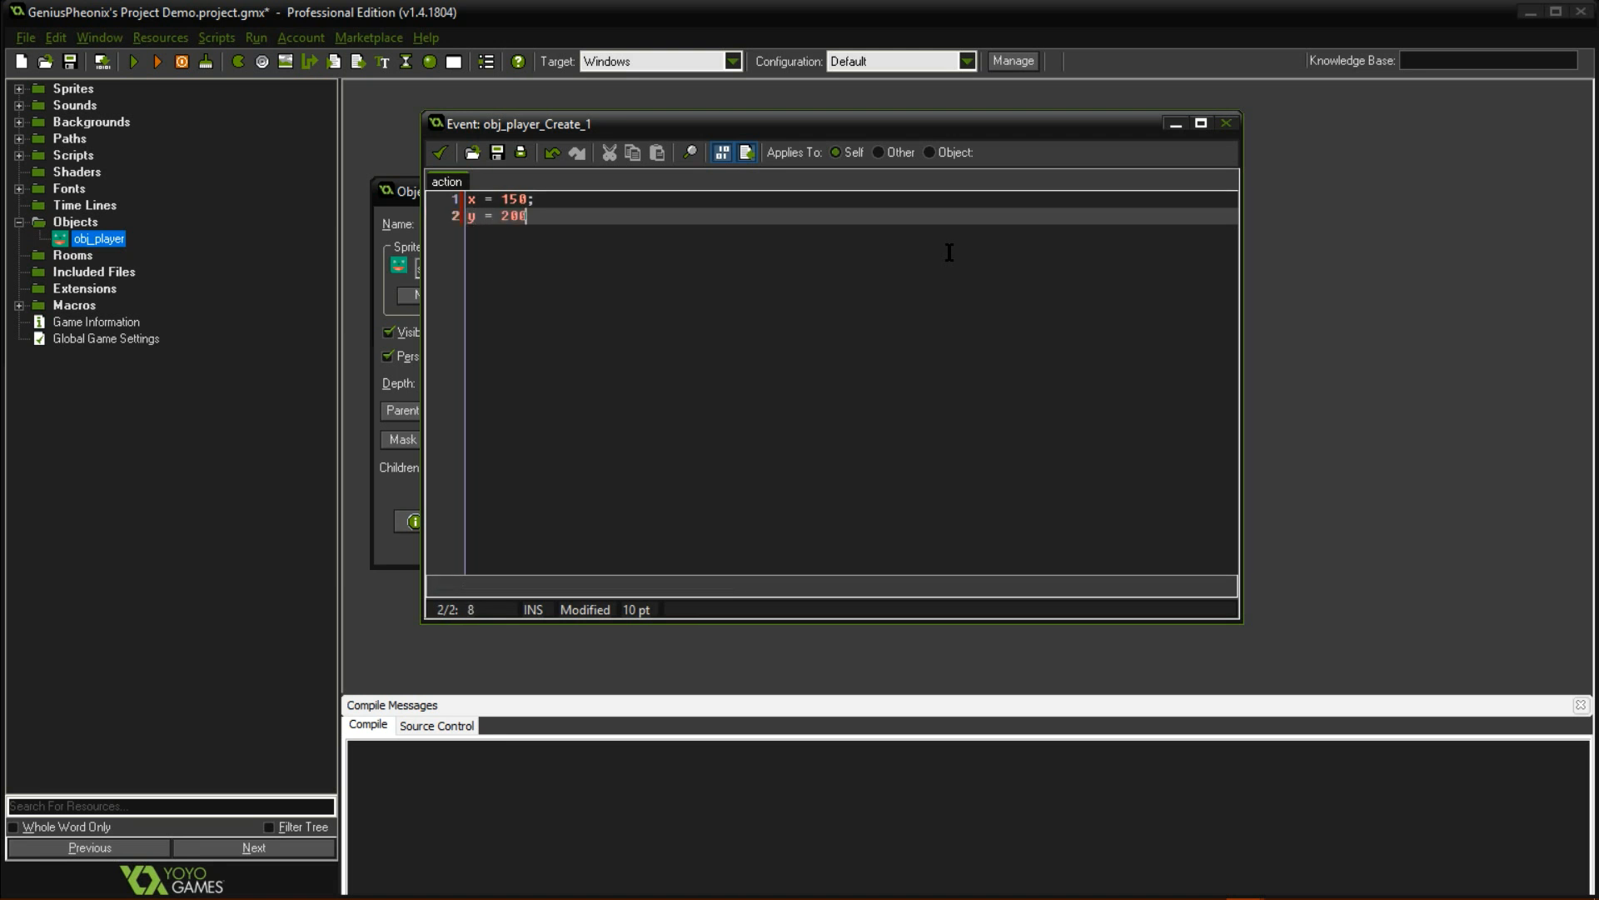
{"action": "type", "text": "00"}
Clear all the code from the Create event's action, accept the empty script, and delete the action from obj_player.
{"action": "key", "text": "BackSpace"}
{"action": "key", "text": "BackSpace"}
{"action": "key", "text": "BackSpace"}
{"action": "key", "text": "BackSpace"}
{"action": "key", "text": "BackSpace"}
{"action": "key", "text": "BackSpace"}
{"action": "key", "text": "BackSpace"}
{"action": "key", "text": "BackSpace"}
{"action": "key", "text": "BackSpace"}
{"action": "key", "text": "BackSpace"}
{"action": "key", "text": "BackSpace"}
{"action": "key", "text": "BackSpace"}
{"action": "key", "text": "BackSpace"}
{"action": "key", "text": "BackSpace"}
{"action": "key", "text": "BackSpace"}
{"action": "key", "text": "BackSpace"}
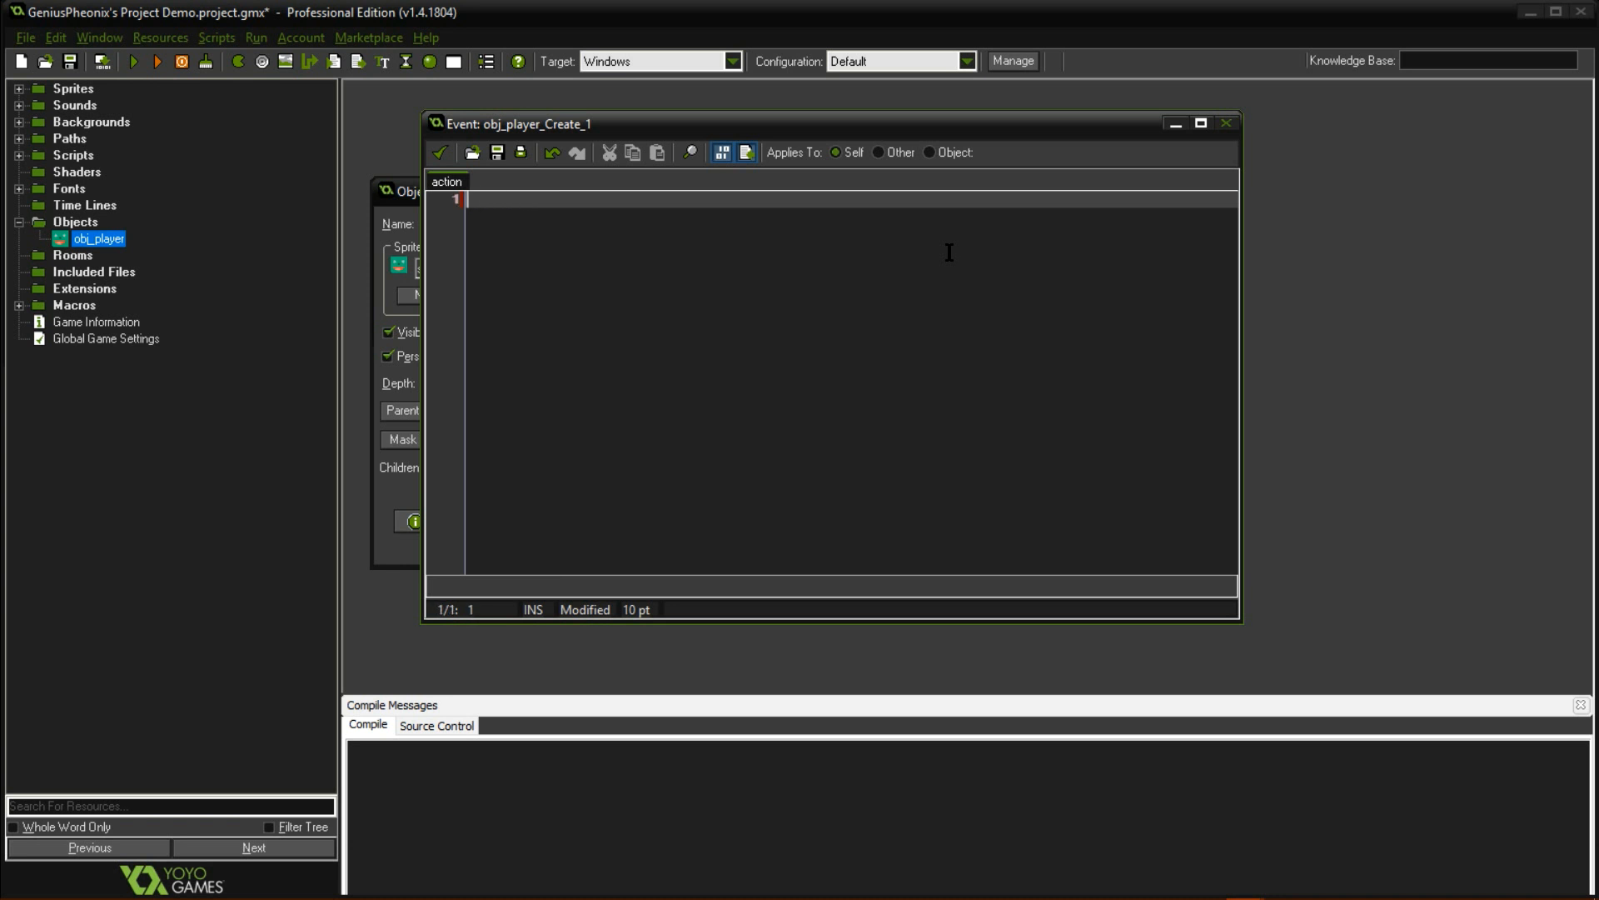
{"action": "left_click", "coordinate": [439, 152]}
{"action": "right_click", "coordinate": [812, 250]}
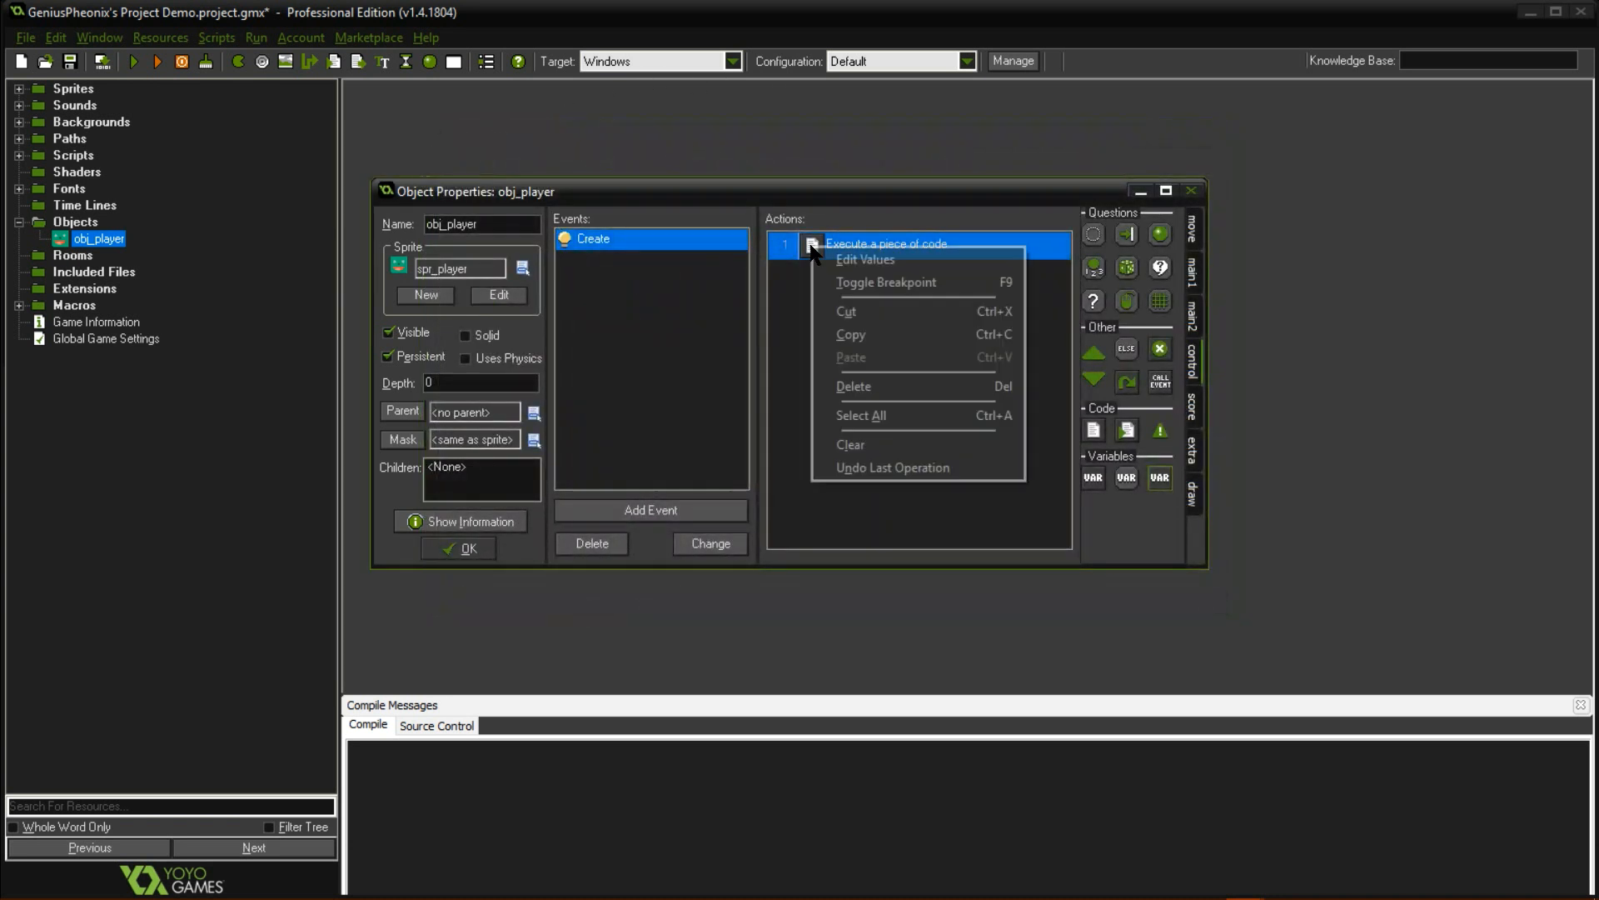
{"action": "left_click", "coordinate": [858, 385]}
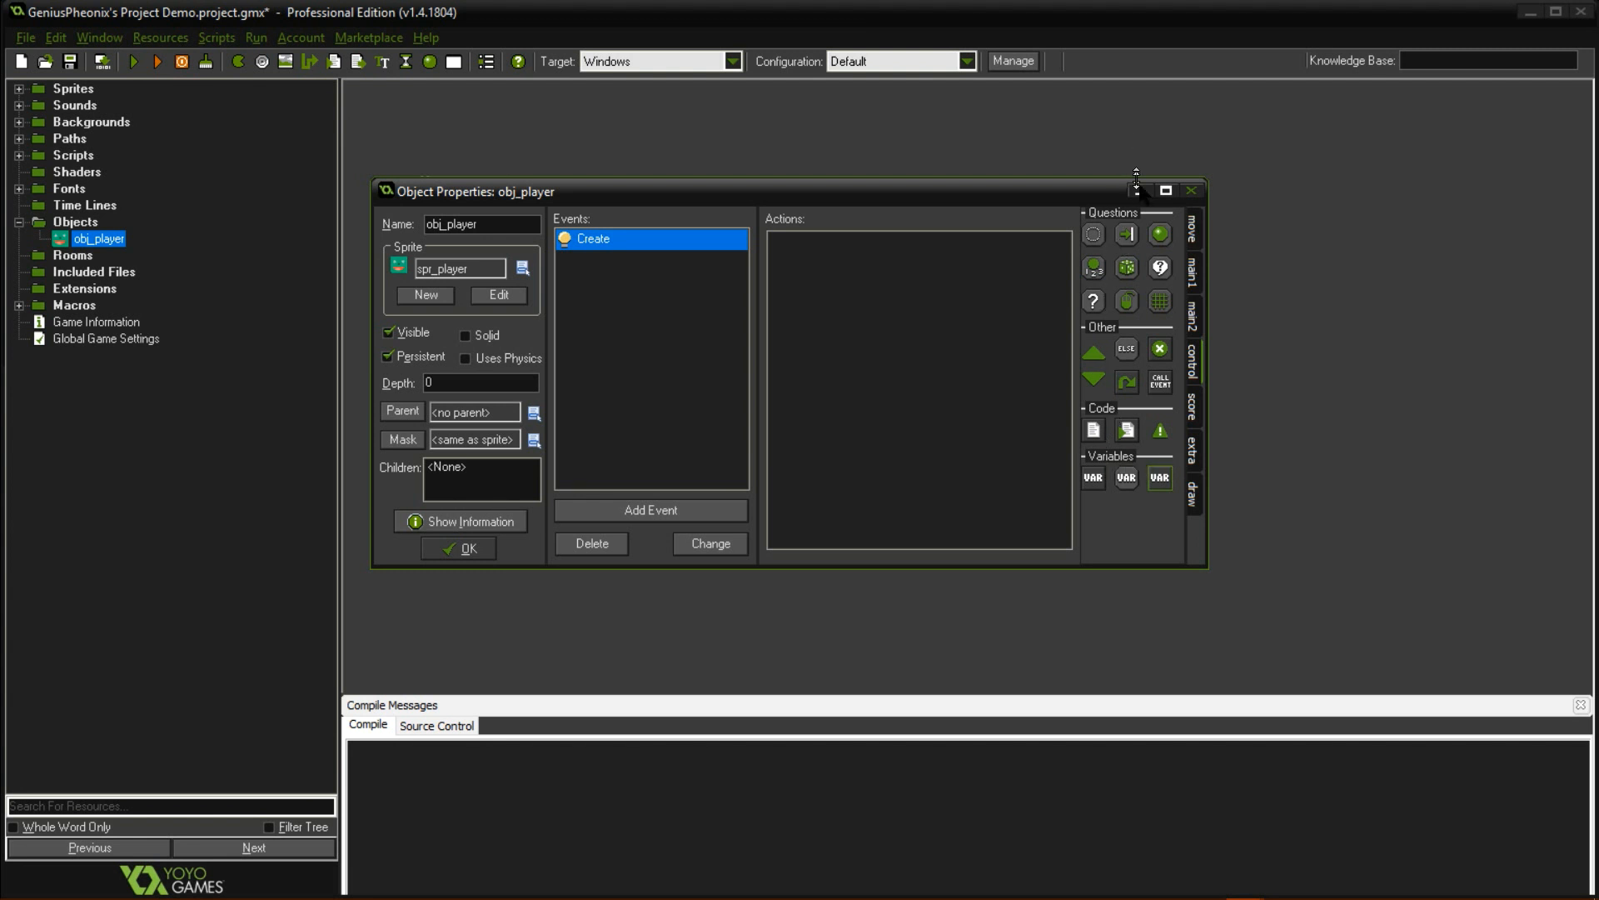
Look through the action sets available for obj_player's Create event, including main2, control, score, extra and draw.
{"action": "left_click", "coordinate": [1192, 229]}
{"action": "left_click", "coordinate": [1196, 315]}
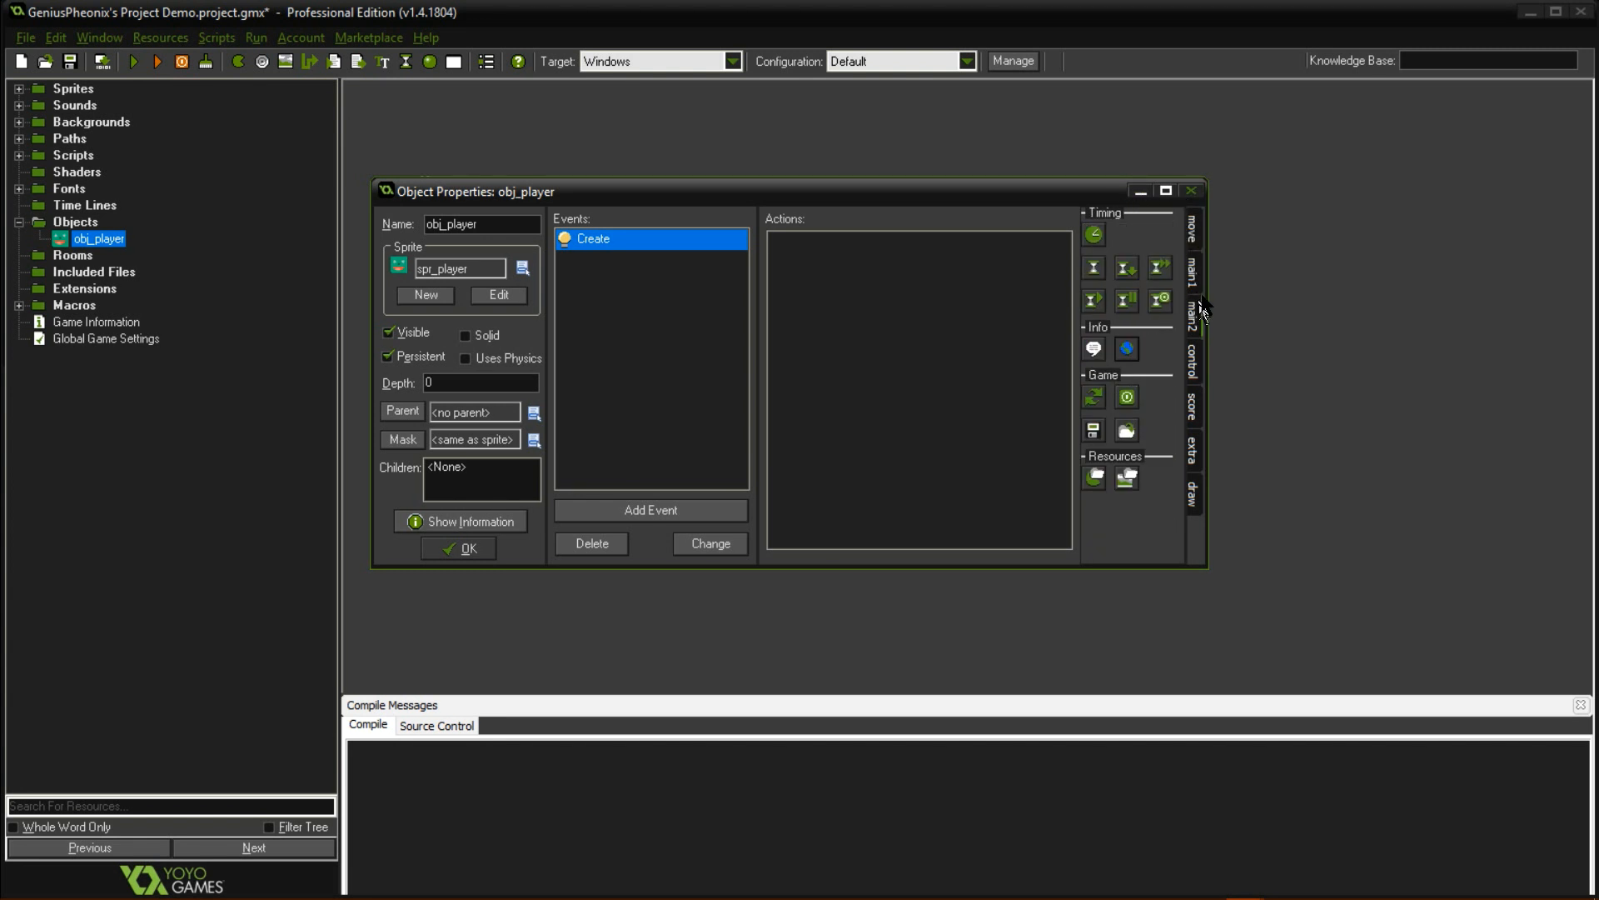
{"action": "left_click", "coordinate": [1194, 362]}
{"action": "left_click", "coordinate": [1193, 407]}
{"action": "left_click", "coordinate": [1193, 449]}
{"action": "left_click", "coordinate": [1193, 493]}
{"action": "left_click", "coordinate": [1192, 449]}
{"action": "left_click", "coordinate": [1192, 496]}
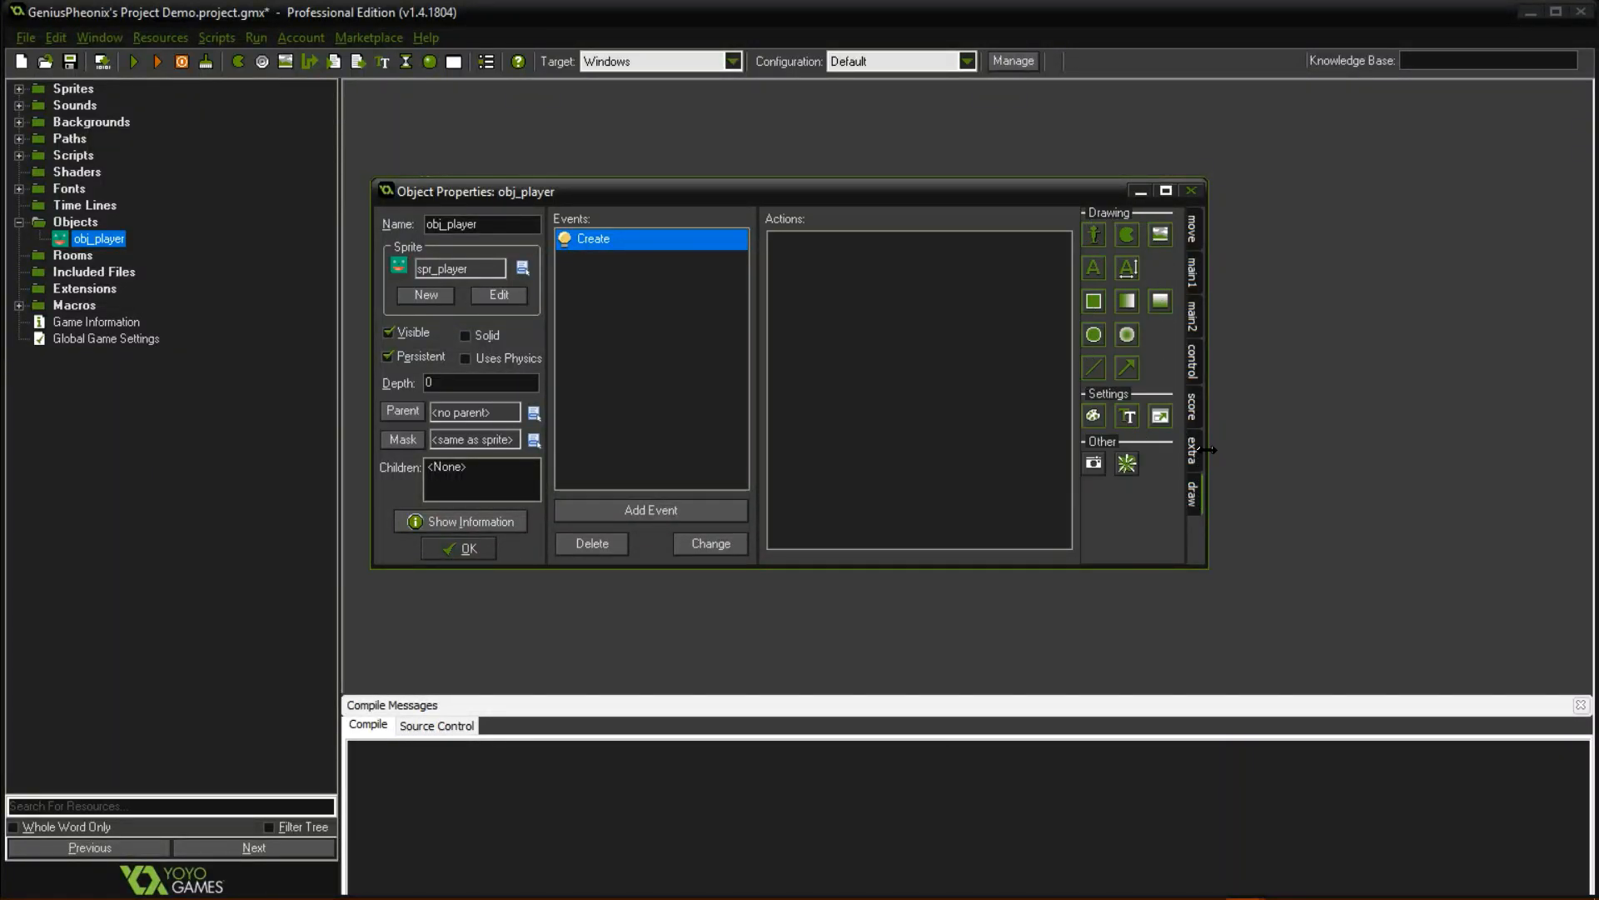
{"action": "left_click", "coordinate": [1198, 456]}
{"action": "left_click", "coordinate": [1196, 421]}
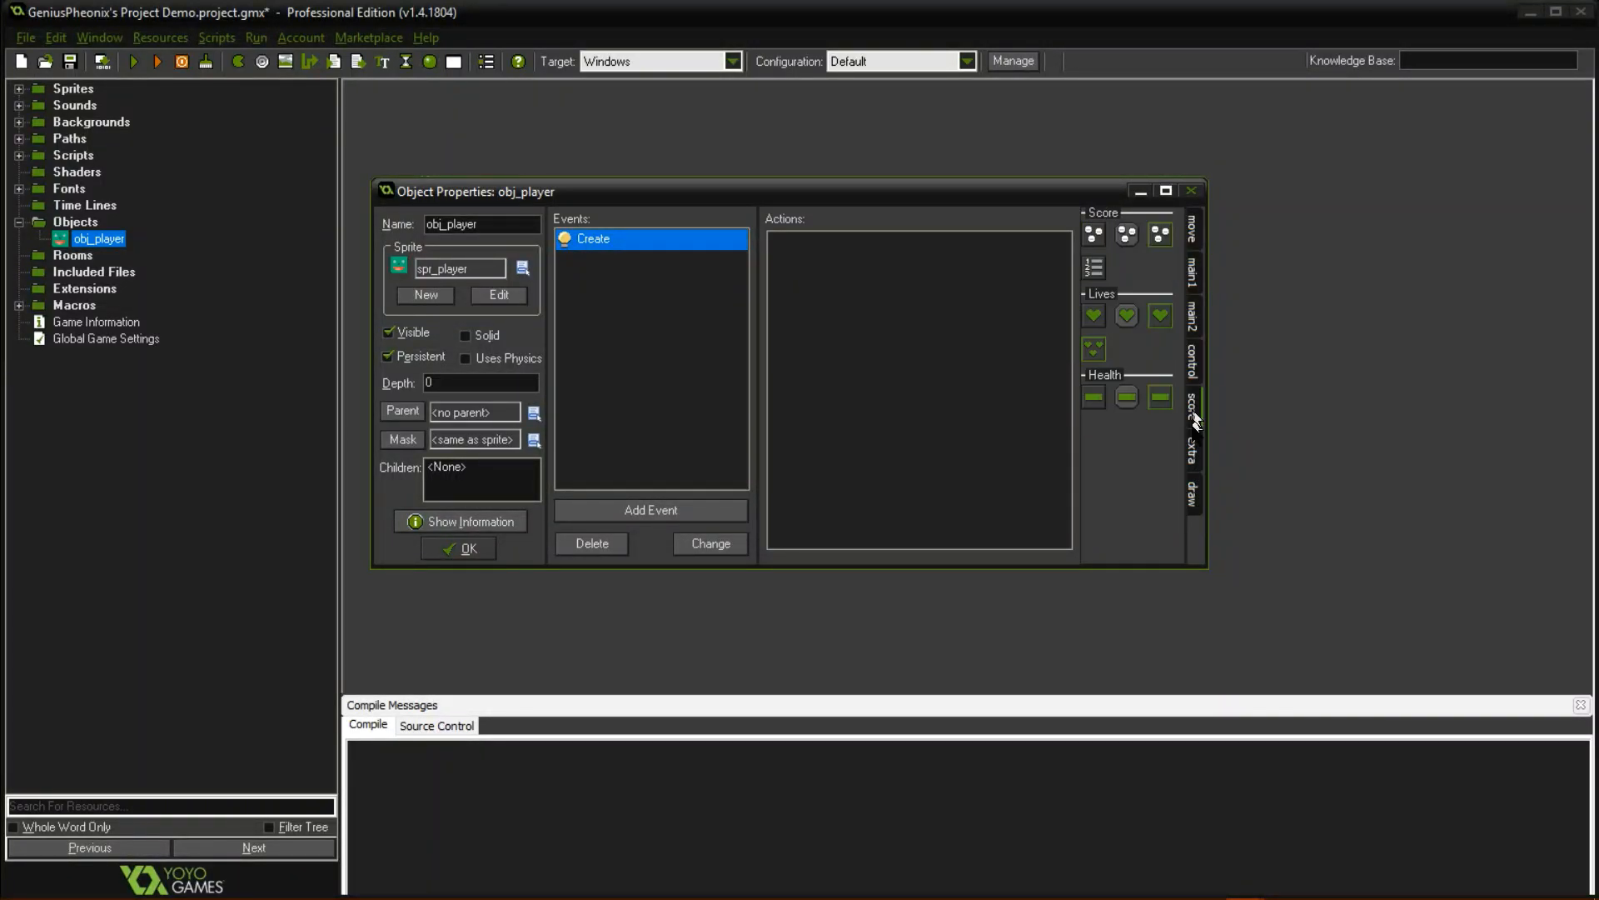
Examine the actions offered in the extra, score, control, main2, main1 and move sets in turn.
{"action": "left_click", "coordinate": [1197, 442]}
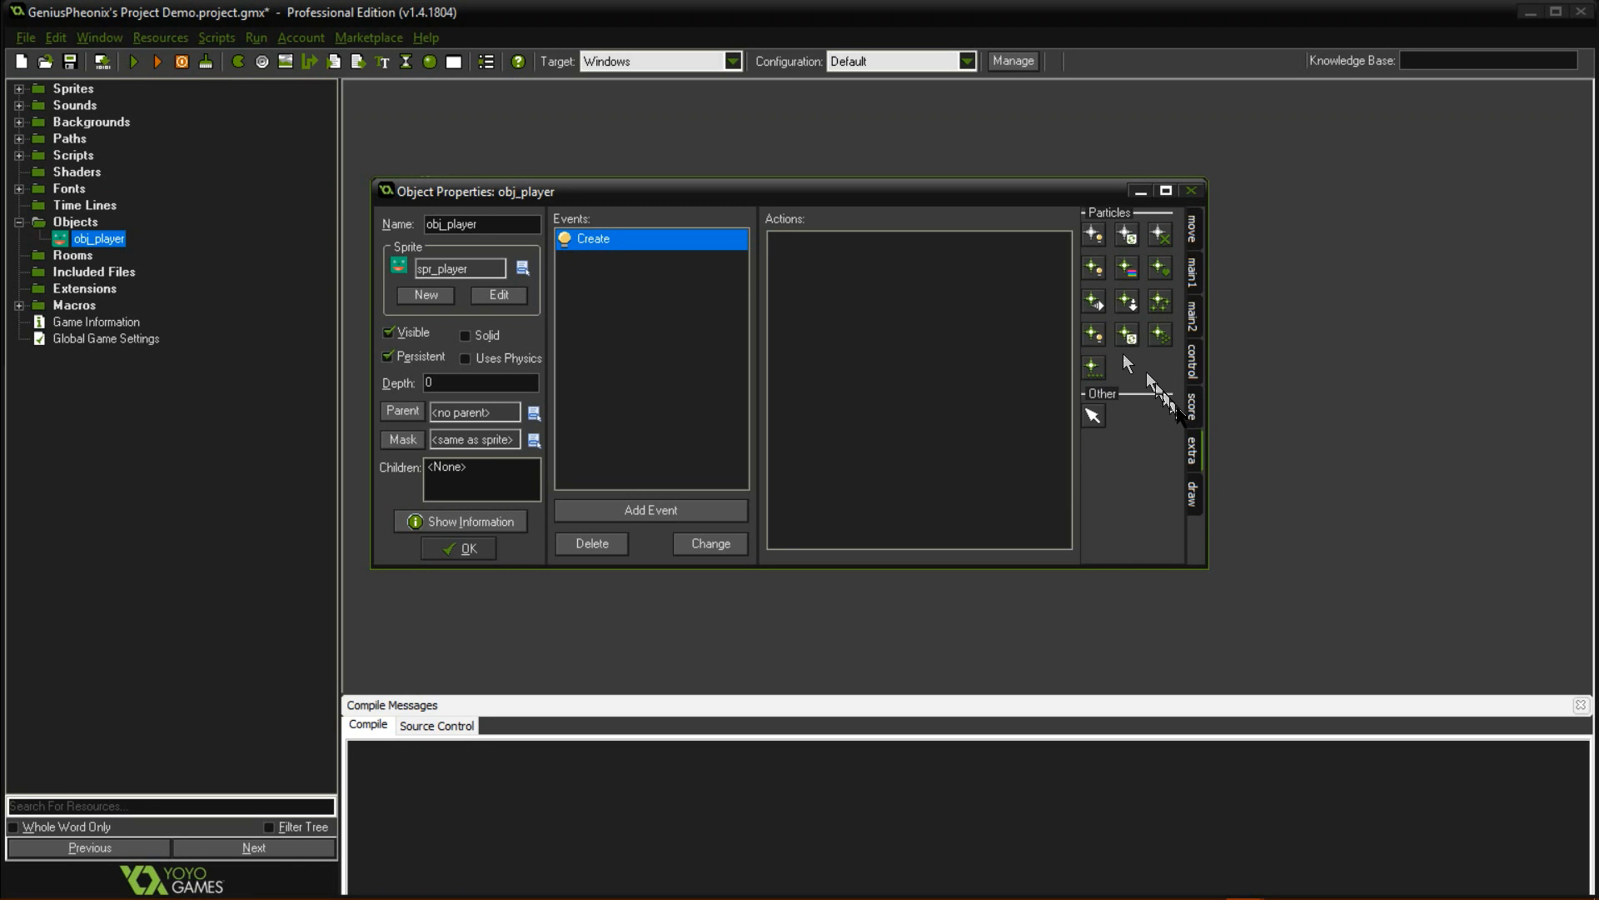
{"action": "left_click", "coordinate": [1193, 407]}
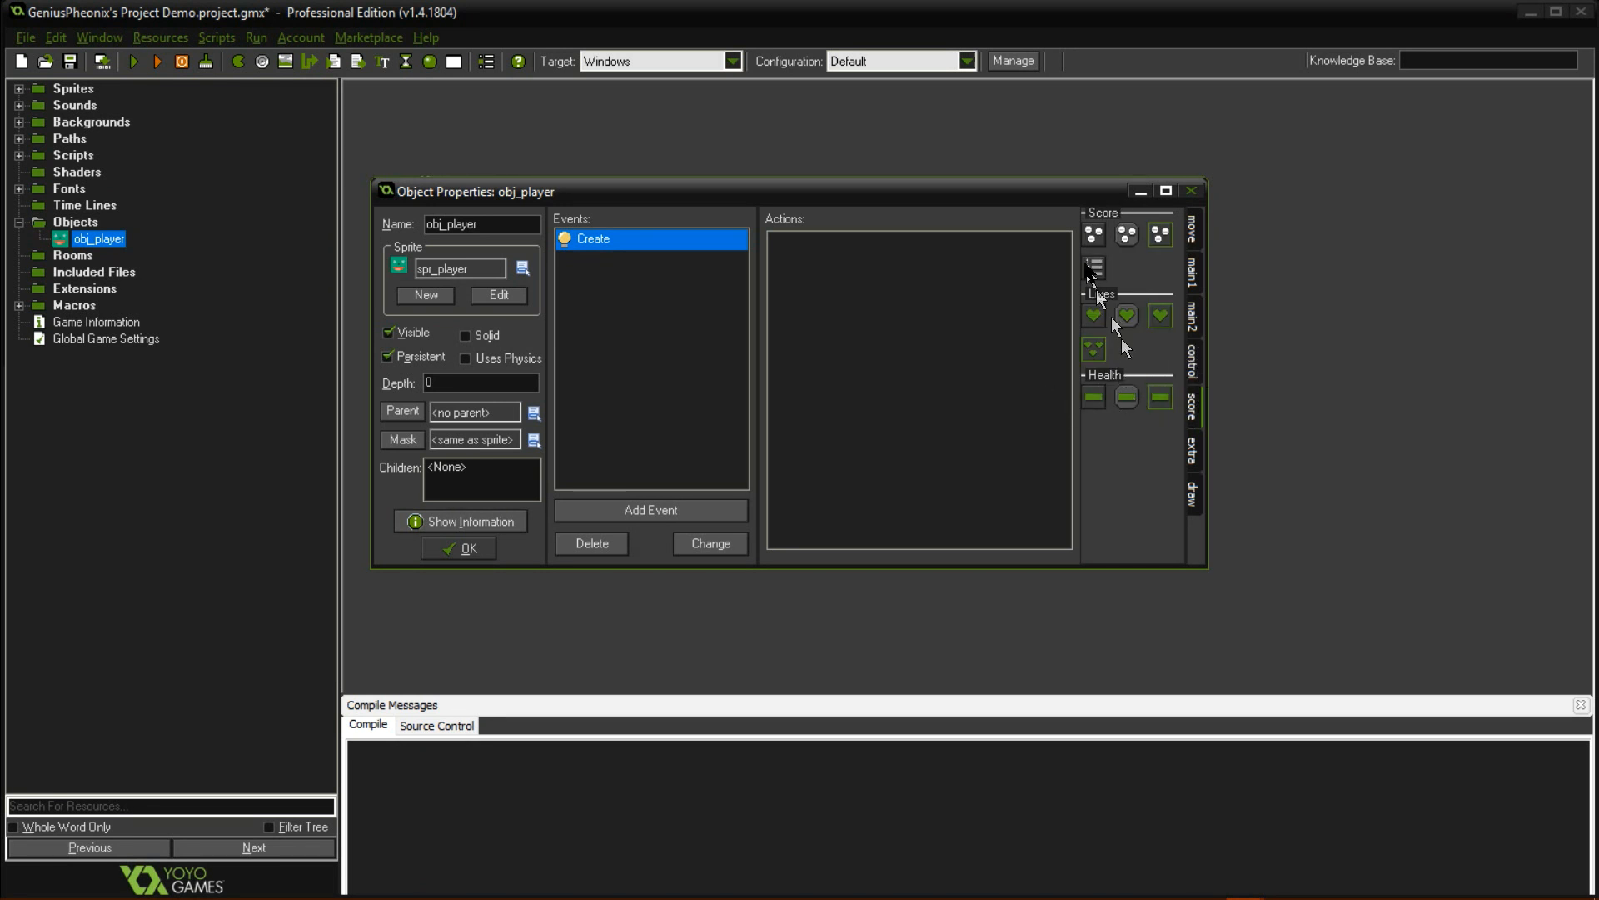
{"action": "left_click", "coordinate": [1192, 361]}
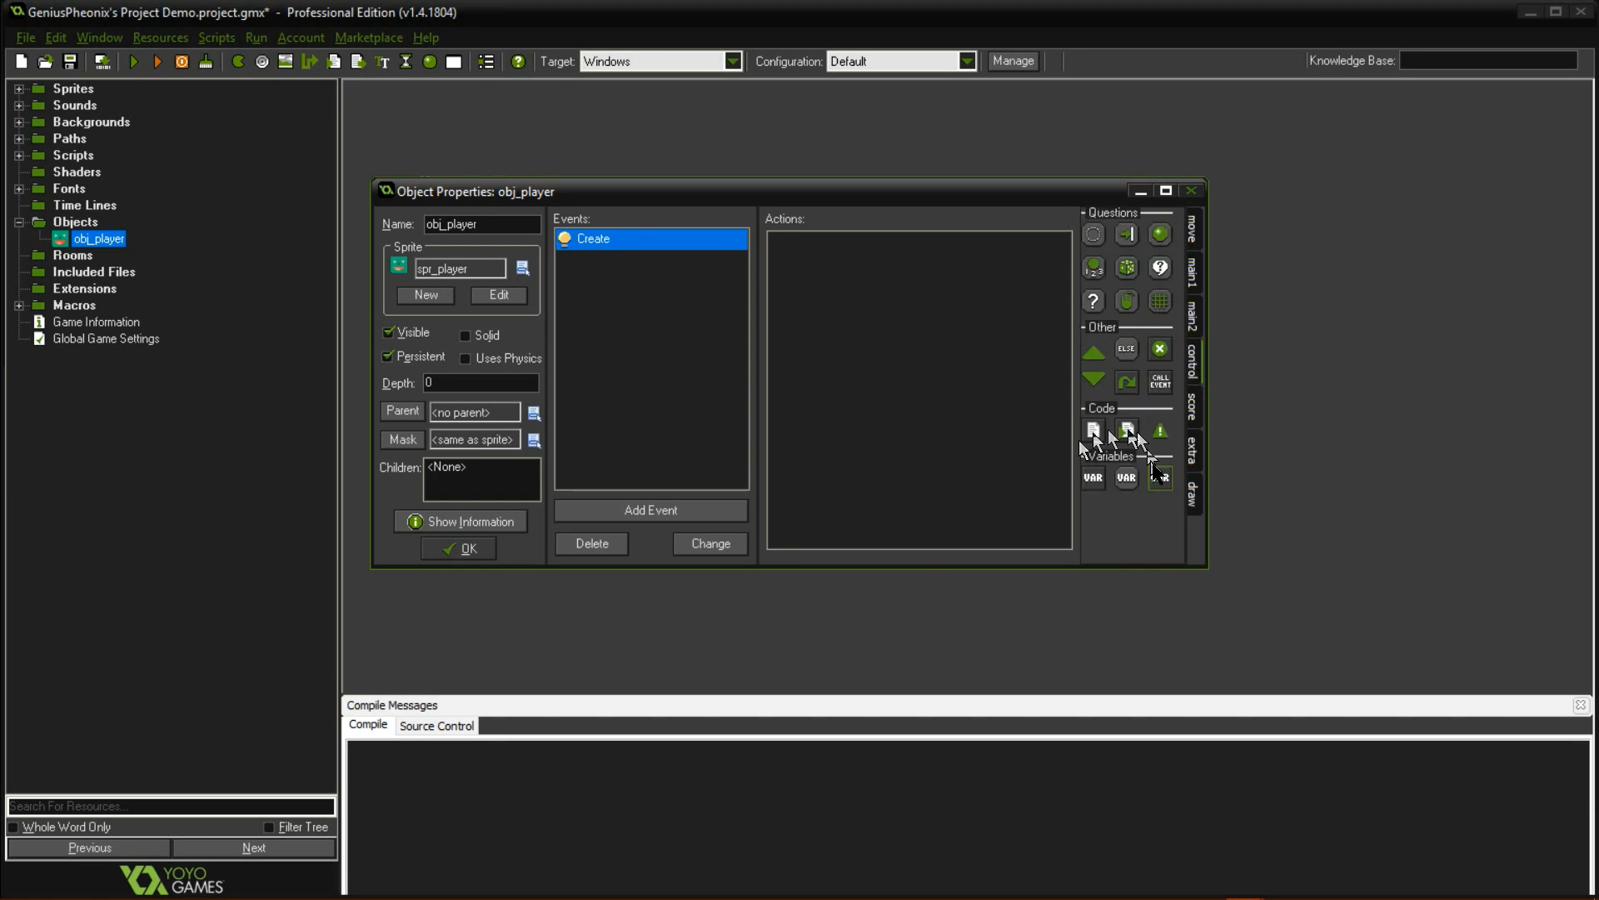
{"action": "left_click", "coordinate": [1193, 317]}
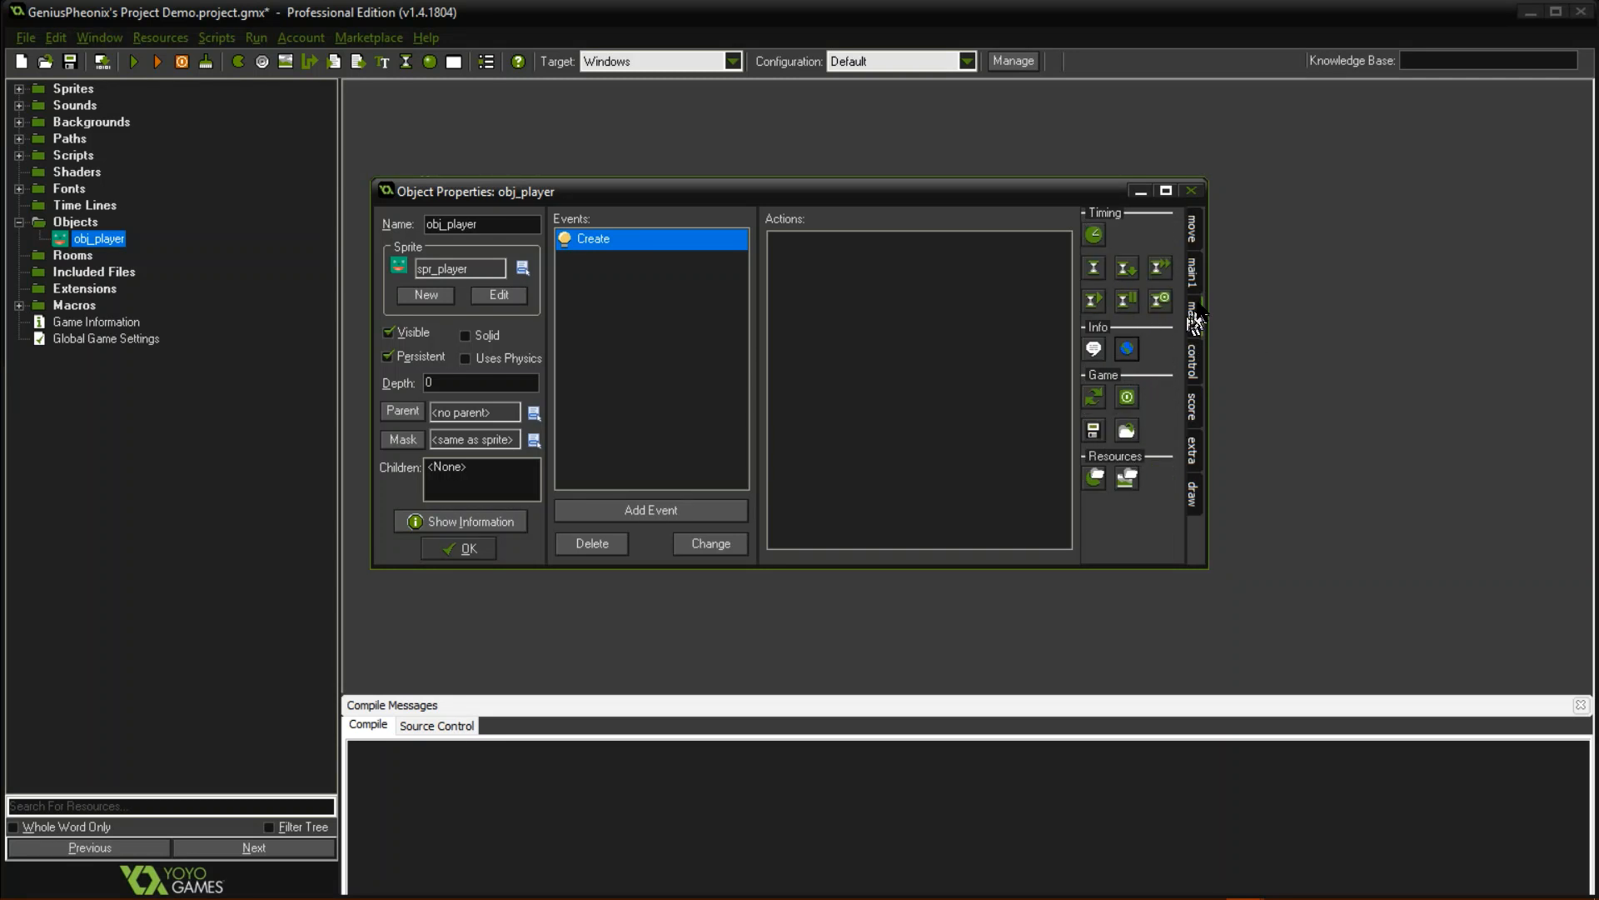
{"action": "left_click", "coordinate": [1194, 273]}
{"action": "left_click", "coordinate": [1193, 230]}
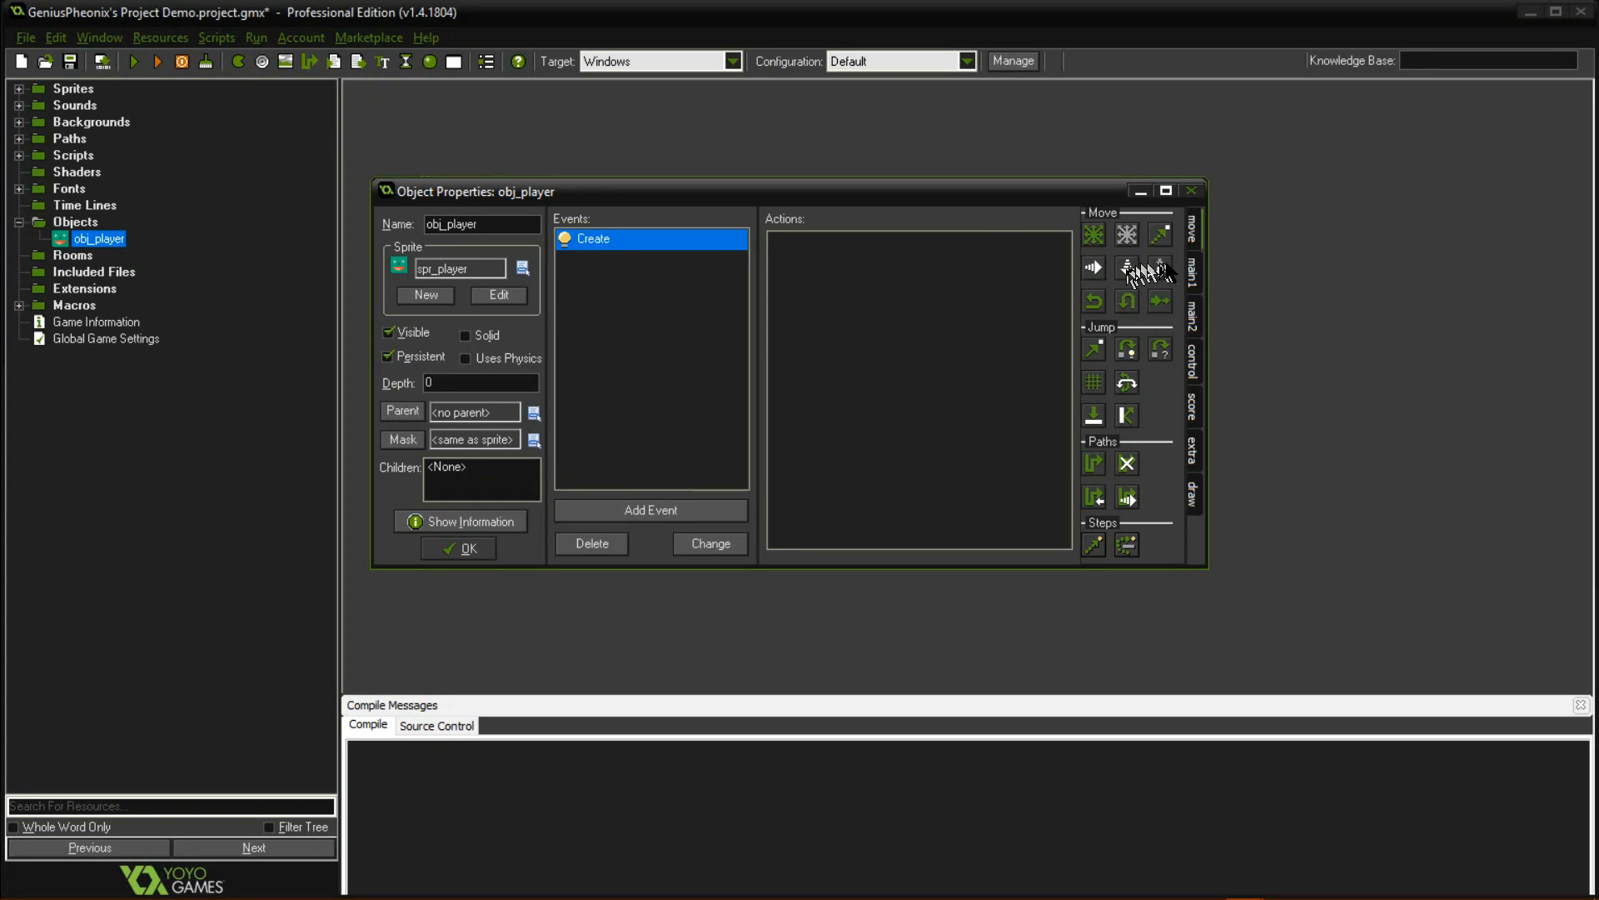
{"action": "left_click", "coordinate": [1194, 369]}
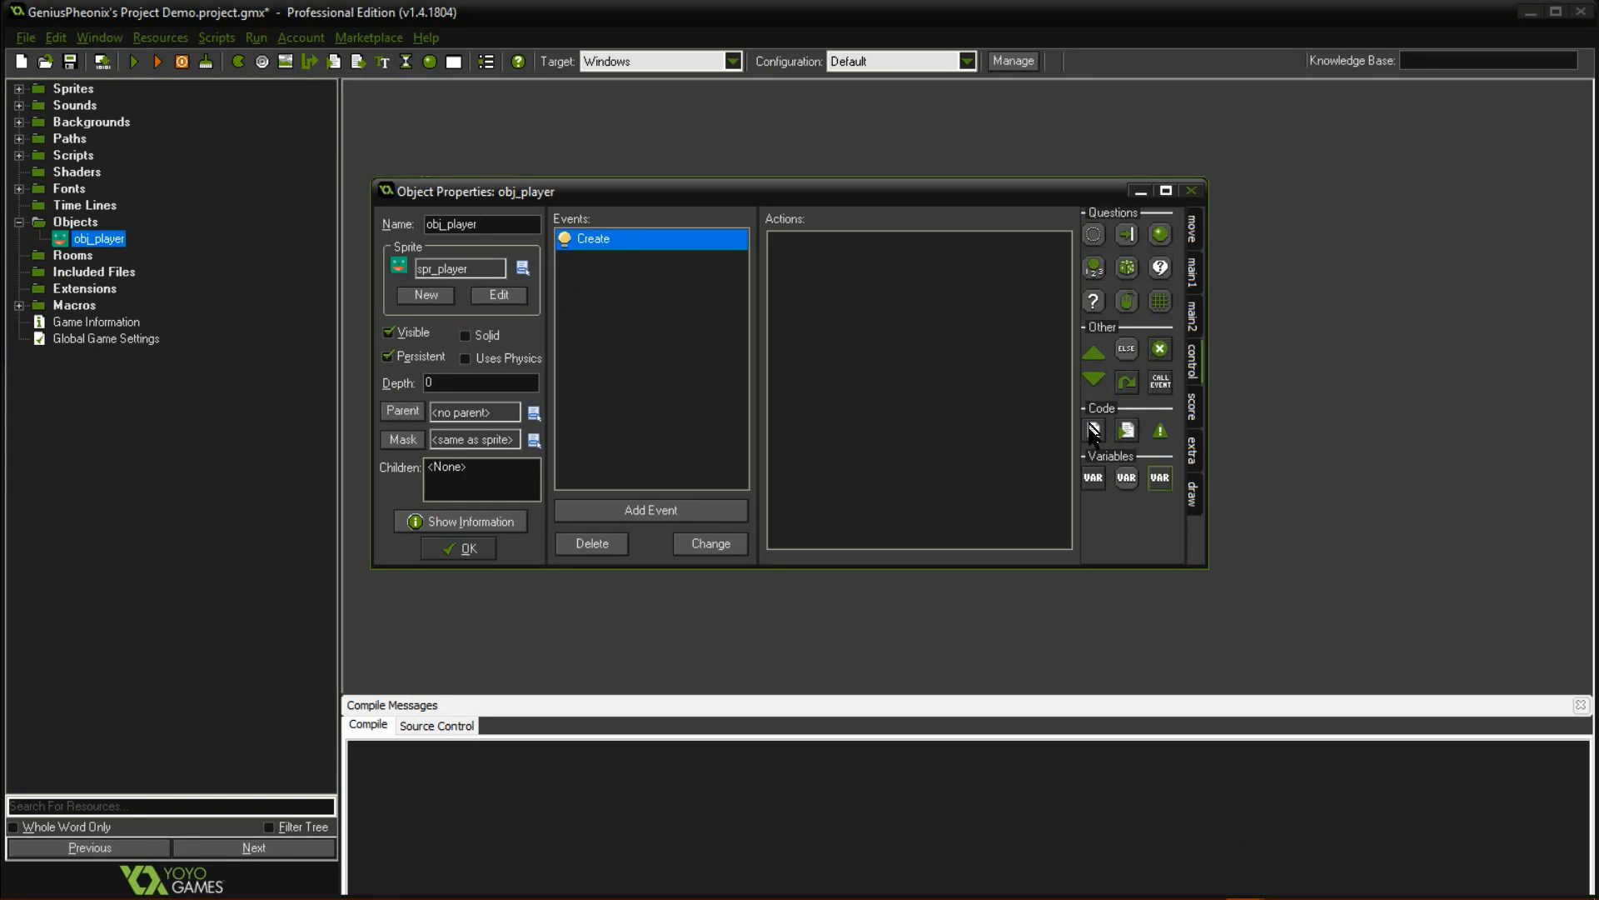
{"action": "left_click_drag", "start_coordinate": [1093, 430], "coordinate": [939, 350]}
{"action": "left_click", "coordinate": [1193, 228]}
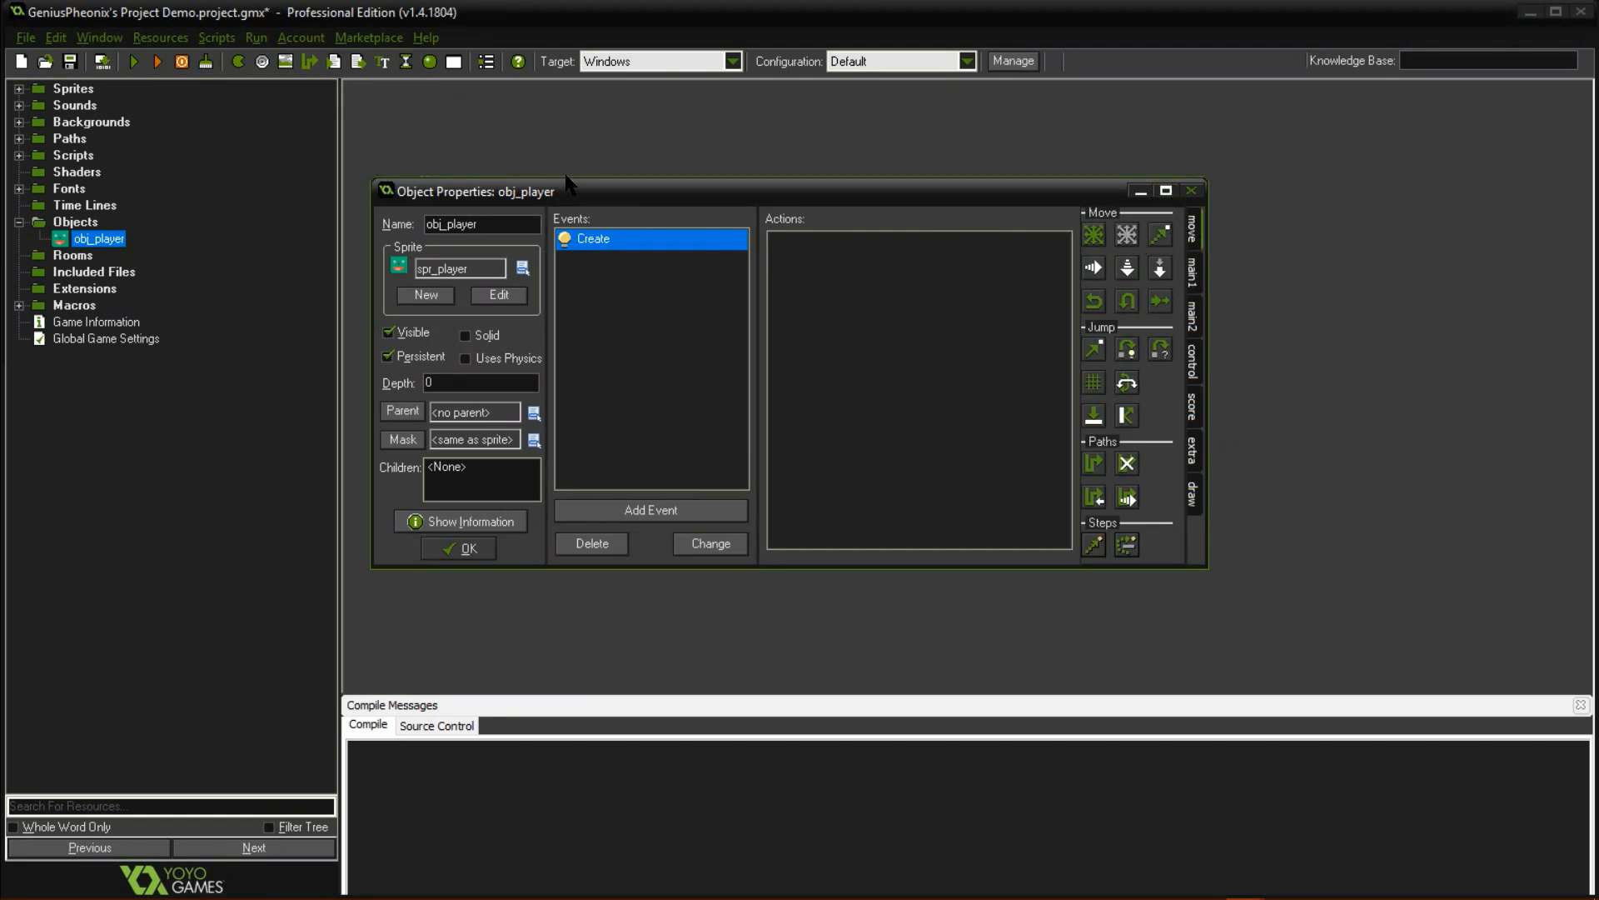
Switch back to the GameMaker manual, open the Actions topic from the Using GameMaker overview, and examine it down to the list of action sets.
{"action": "mouse_move", "coordinate": [1245, 883]}
{"action": "left_click", "coordinate": [1283, 842]}
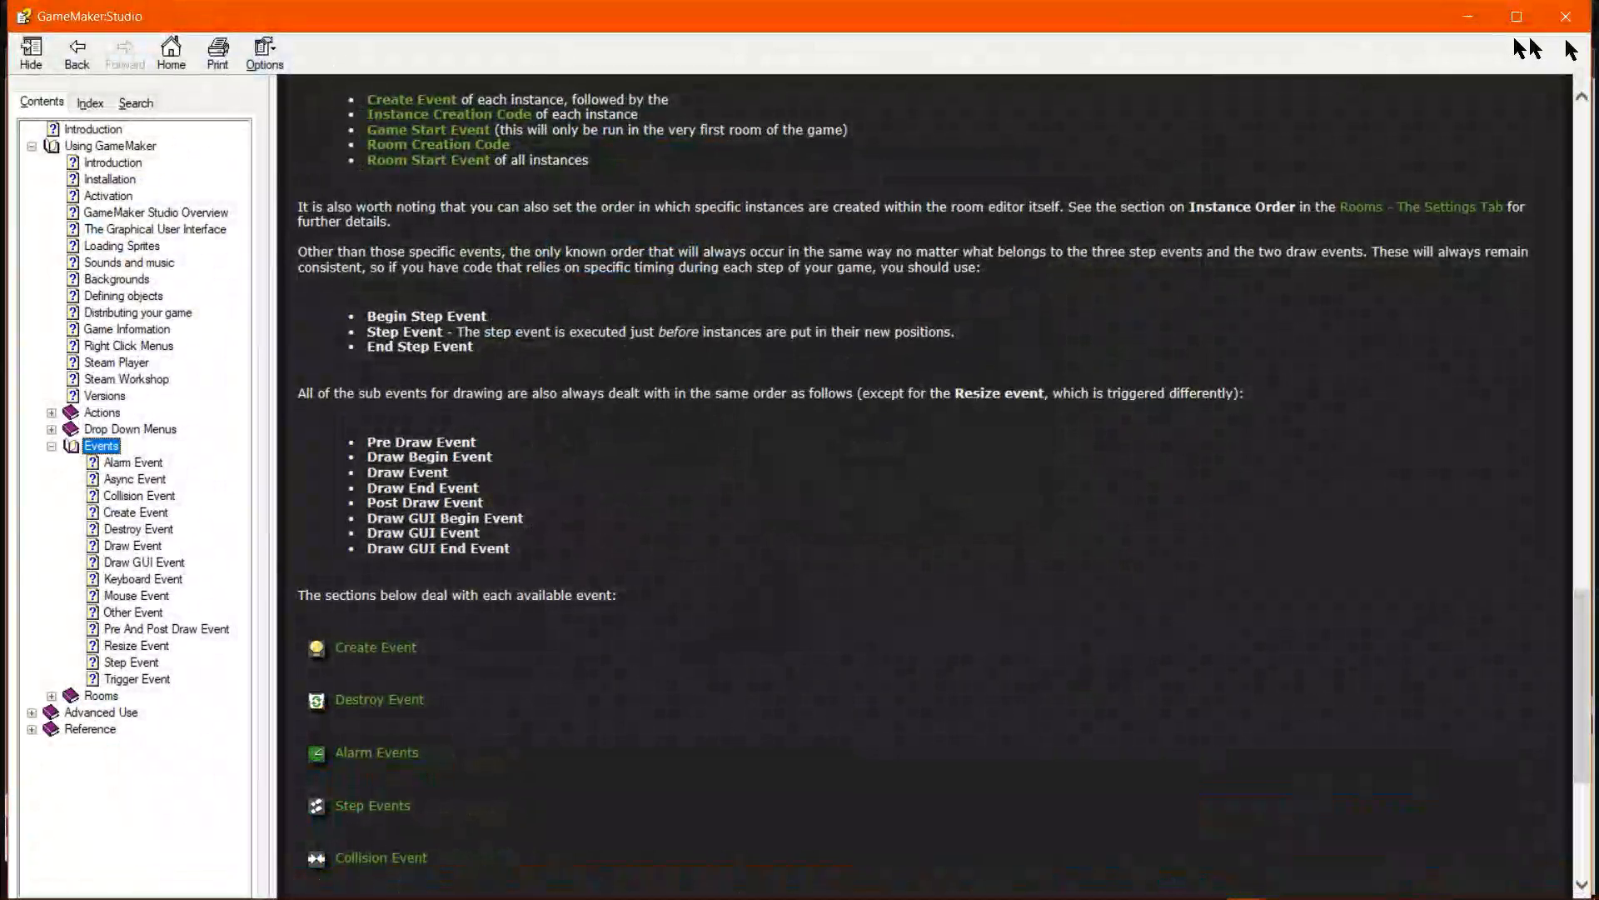
{"action": "left_click", "coordinate": [1517, 20]}
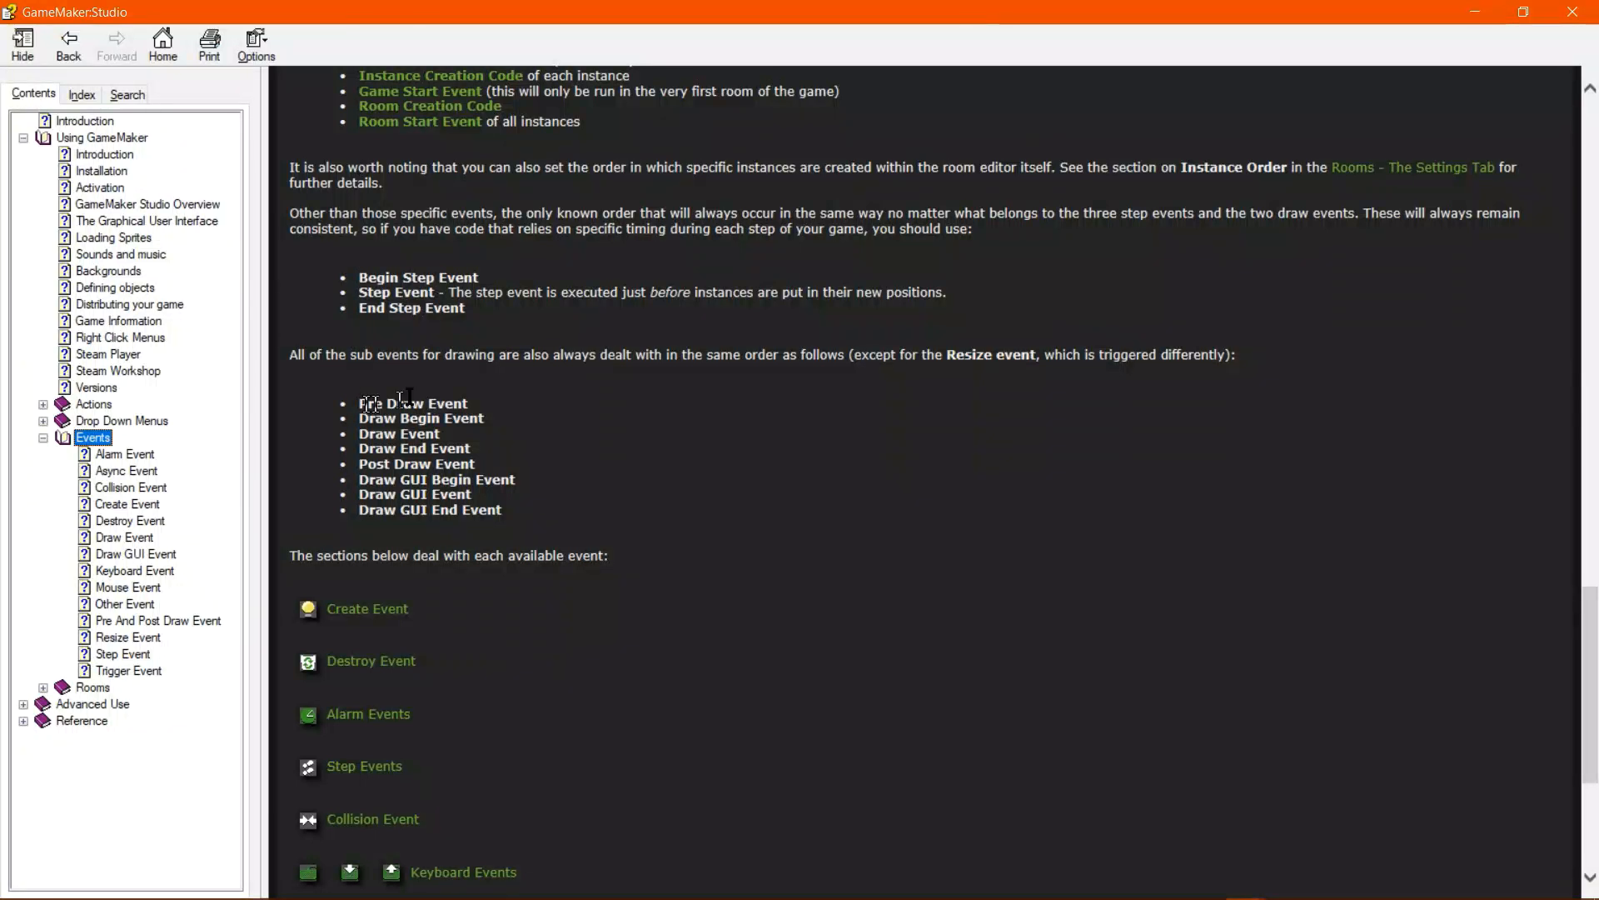
{"action": "scroll", "coordinate": [537, 352], "scroll_direction": "down", "scroll_amount": 5}
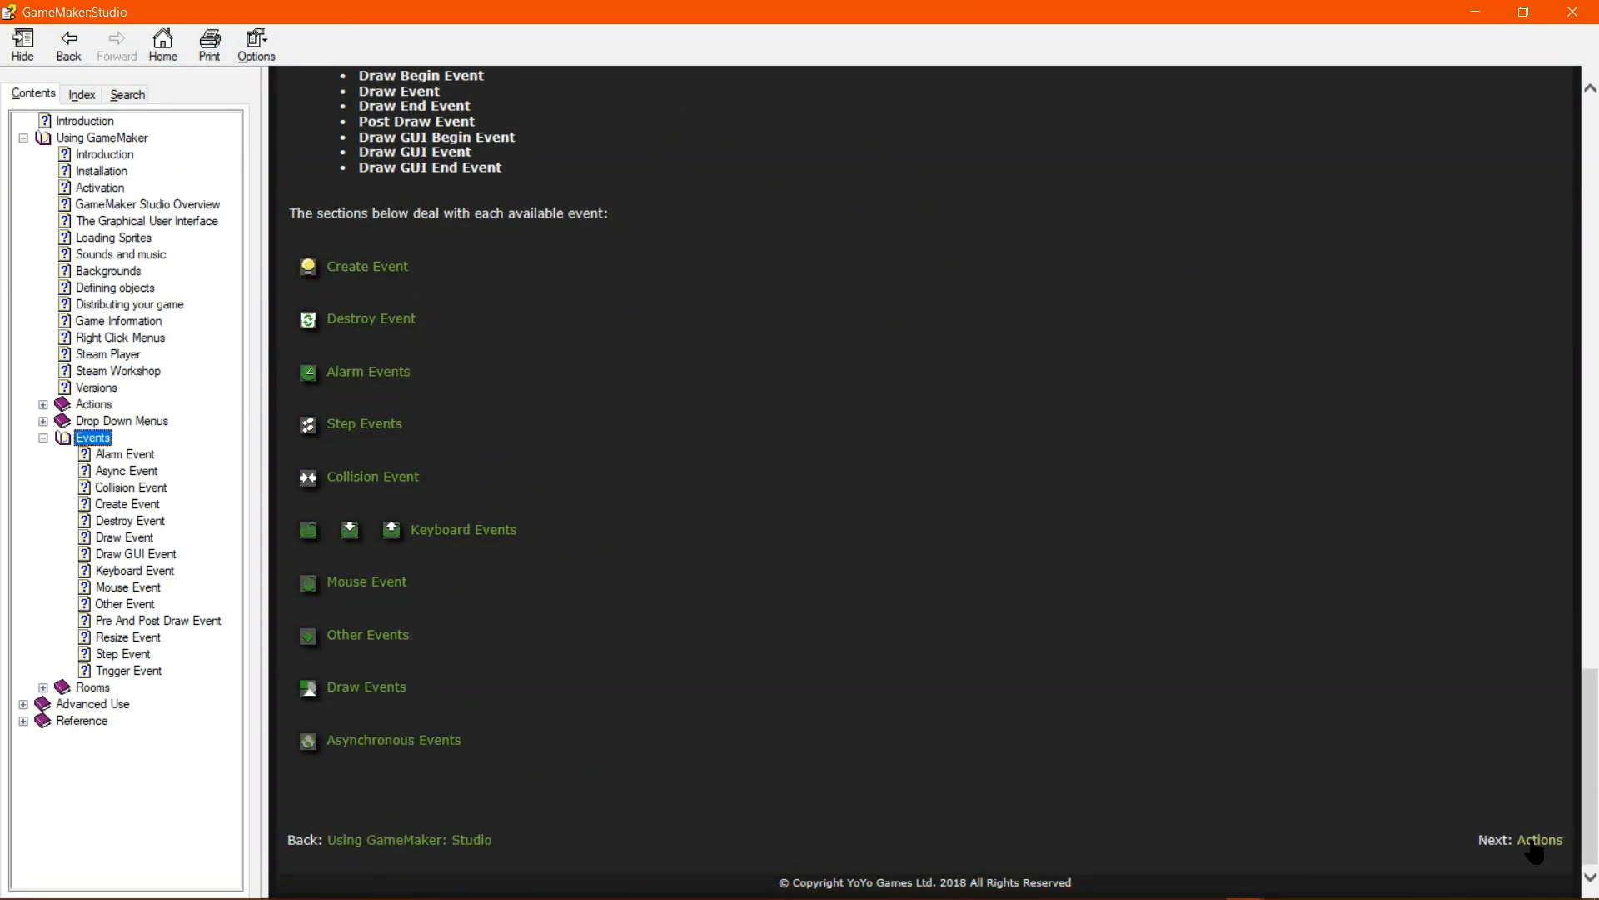
{"action": "left_click", "coordinate": [24, 138]}
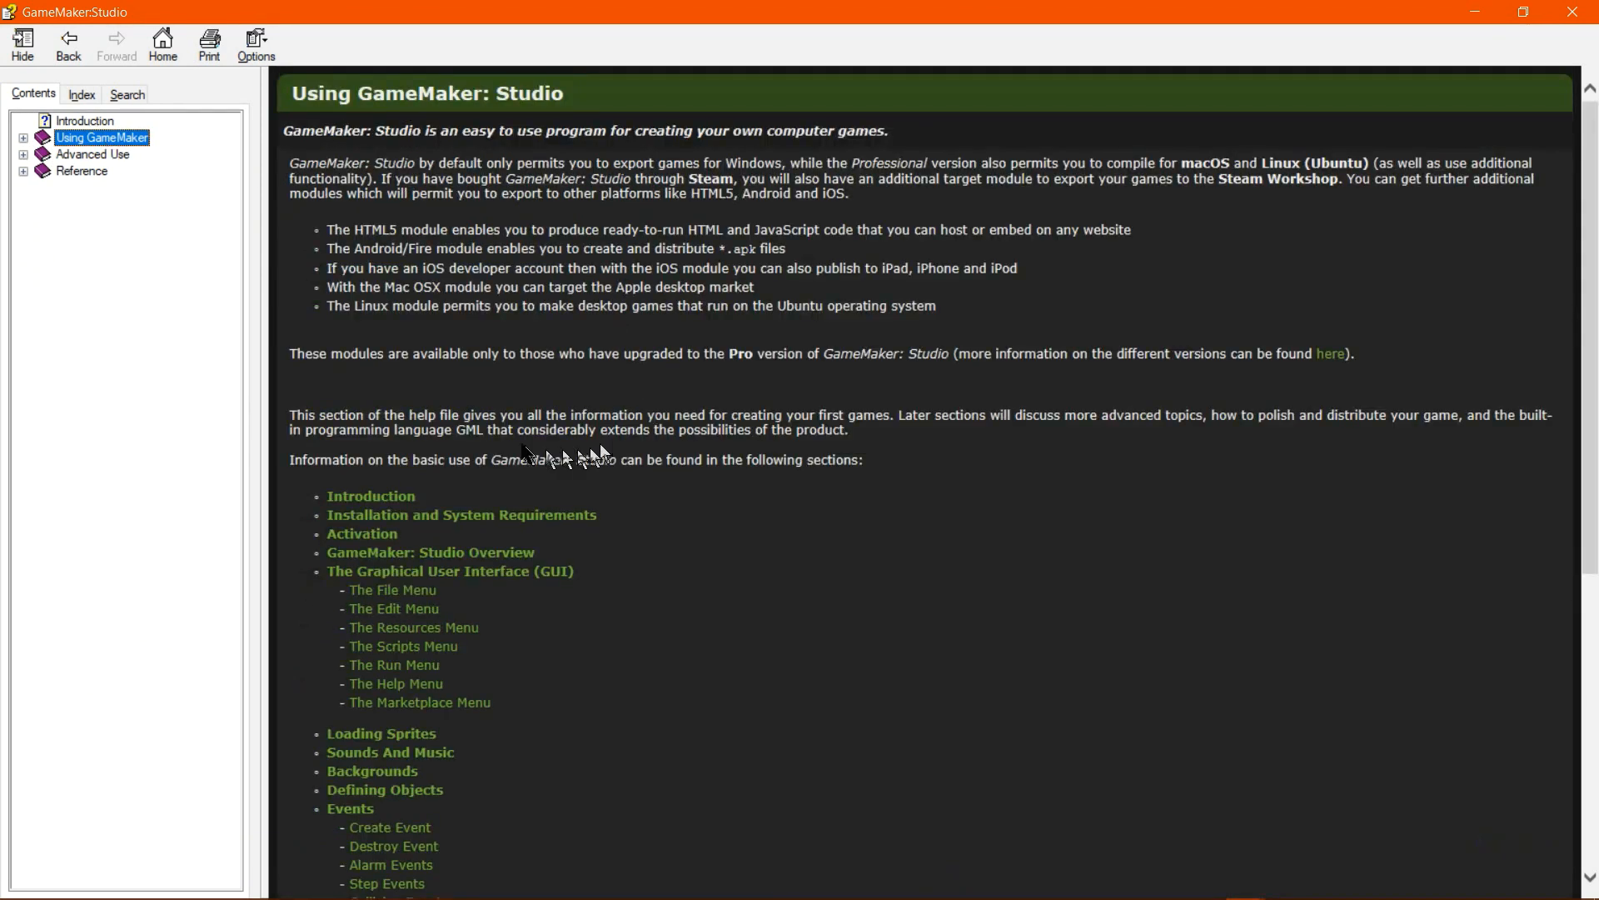
{"action": "scroll", "coordinate": [421, 372], "scroll_direction": "down", "scroll_amount": 3}
{"action": "scroll", "coordinate": [421, 373], "scroll_direction": "down", "scroll_amount": 3}
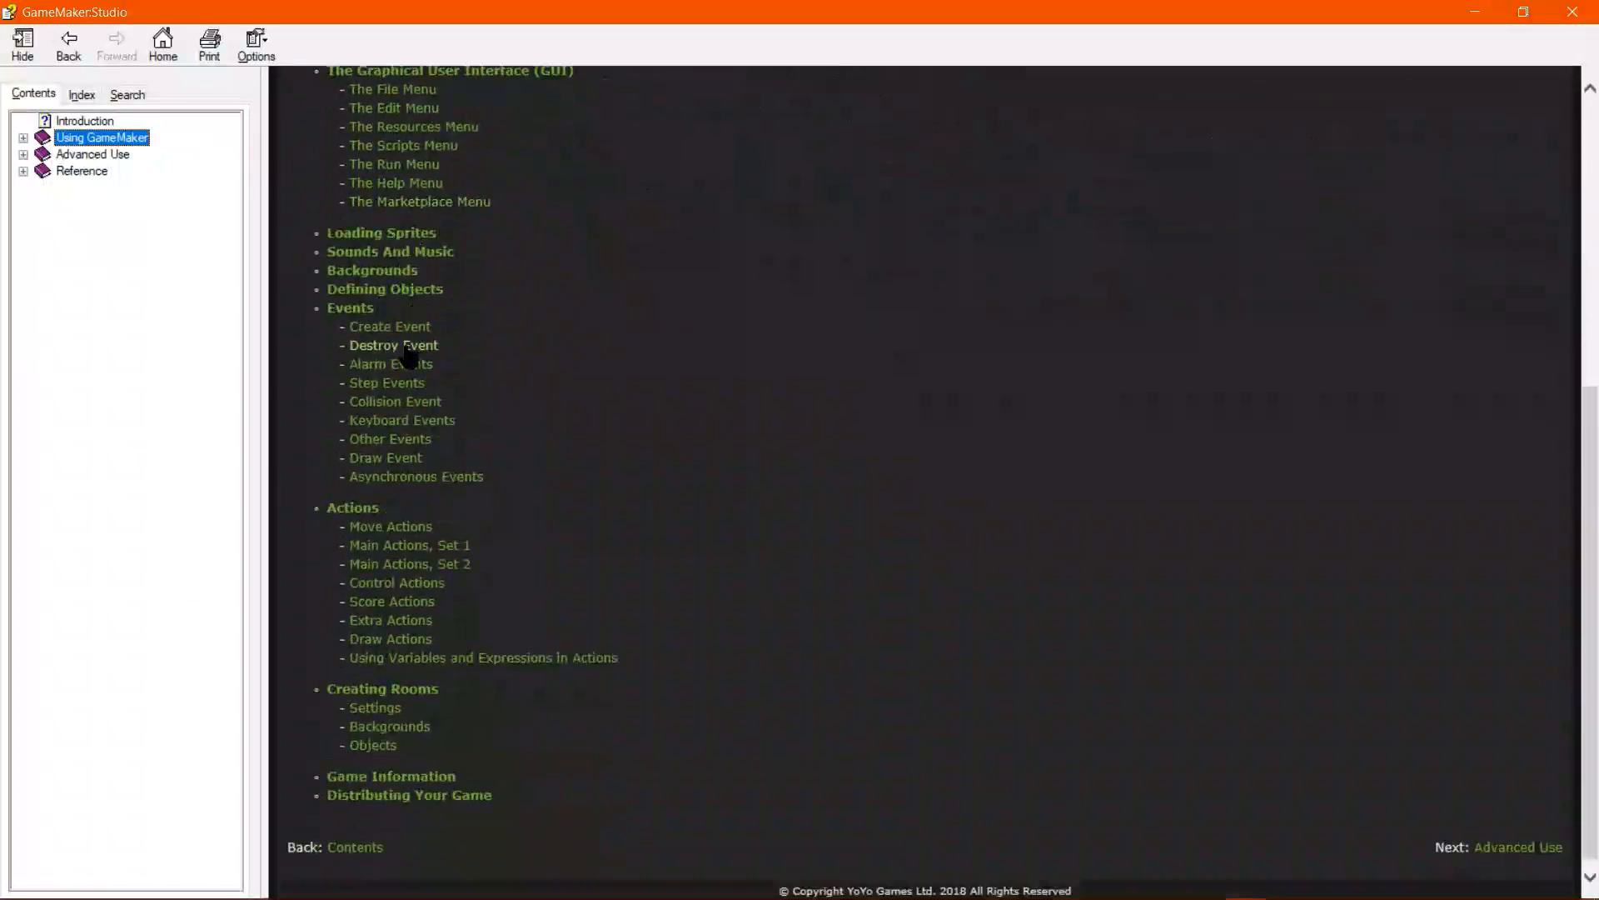
{"action": "left_click", "coordinate": [358, 514]}
{"action": "scroll", "coordinate": [533, 367], "scroll_direction": "down", "scroll_amount": 13}
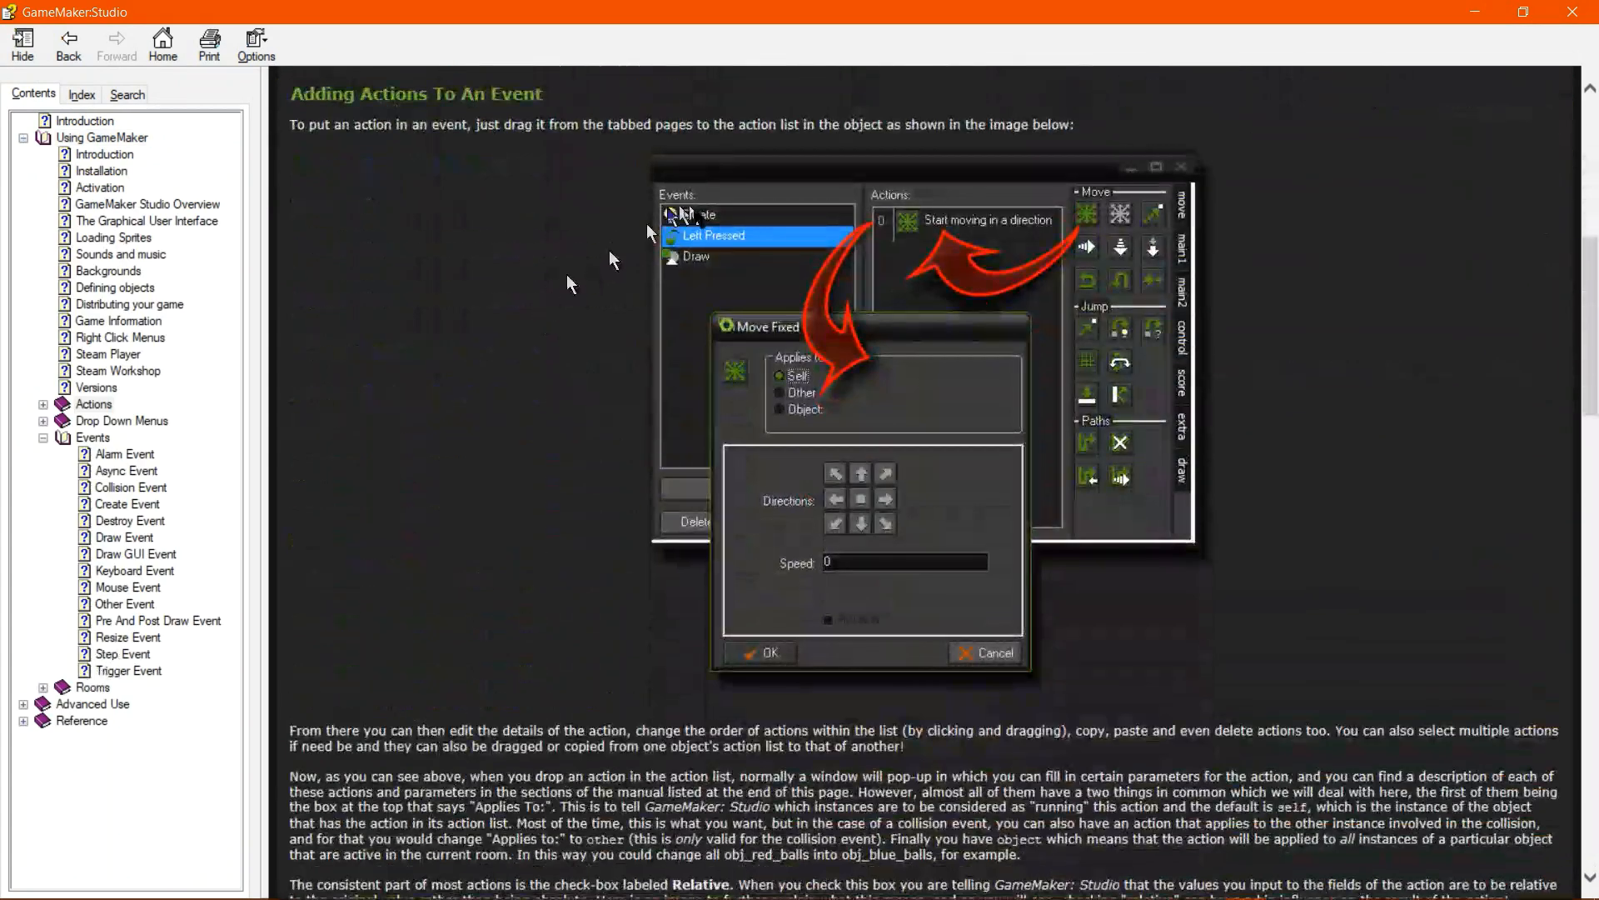
{"action": "scroll", "coordinate": [598, 408], "scroll_direction": "down", "scroll_amount": 16}
{"action": "scroll", "coordinate": [356, 235], "scroll_direction": "up", "scroll_amount": 2}
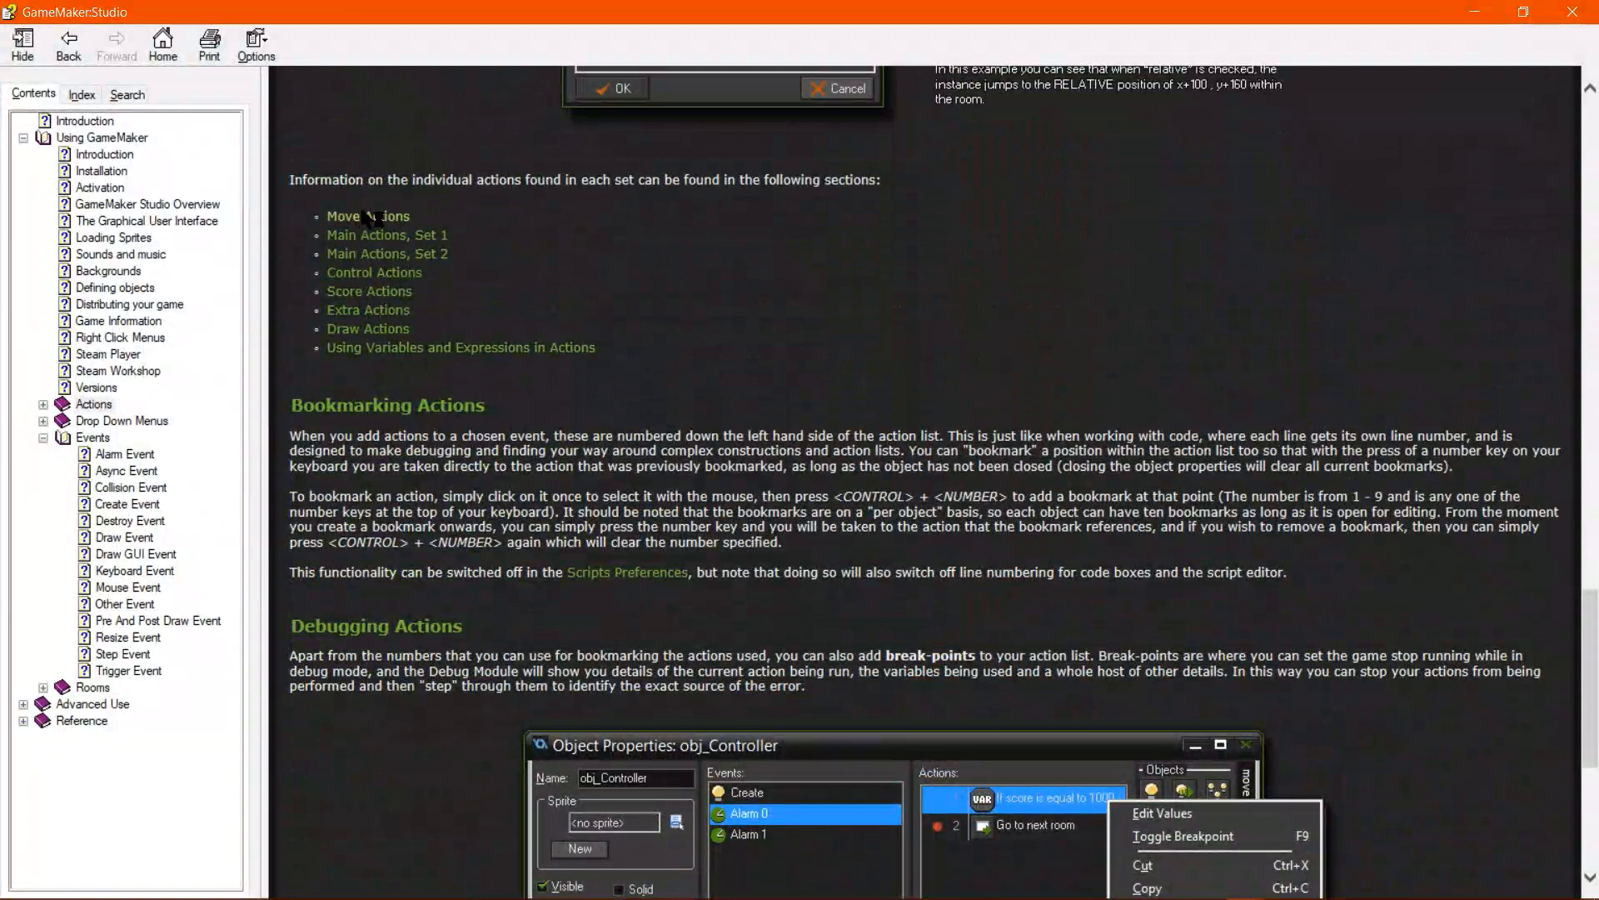
Examine the Move Actions topic in the manual, including its Paths and Steps sections, and close the manual.
{"action": "scroll", "coordinate": [613, 294], "scroll_direction": "down", "scroll_amount": 8}
{"action": "scroll", "coordinate": [524, 178], "scroll_direction": "down", "scroll_amount": 10}
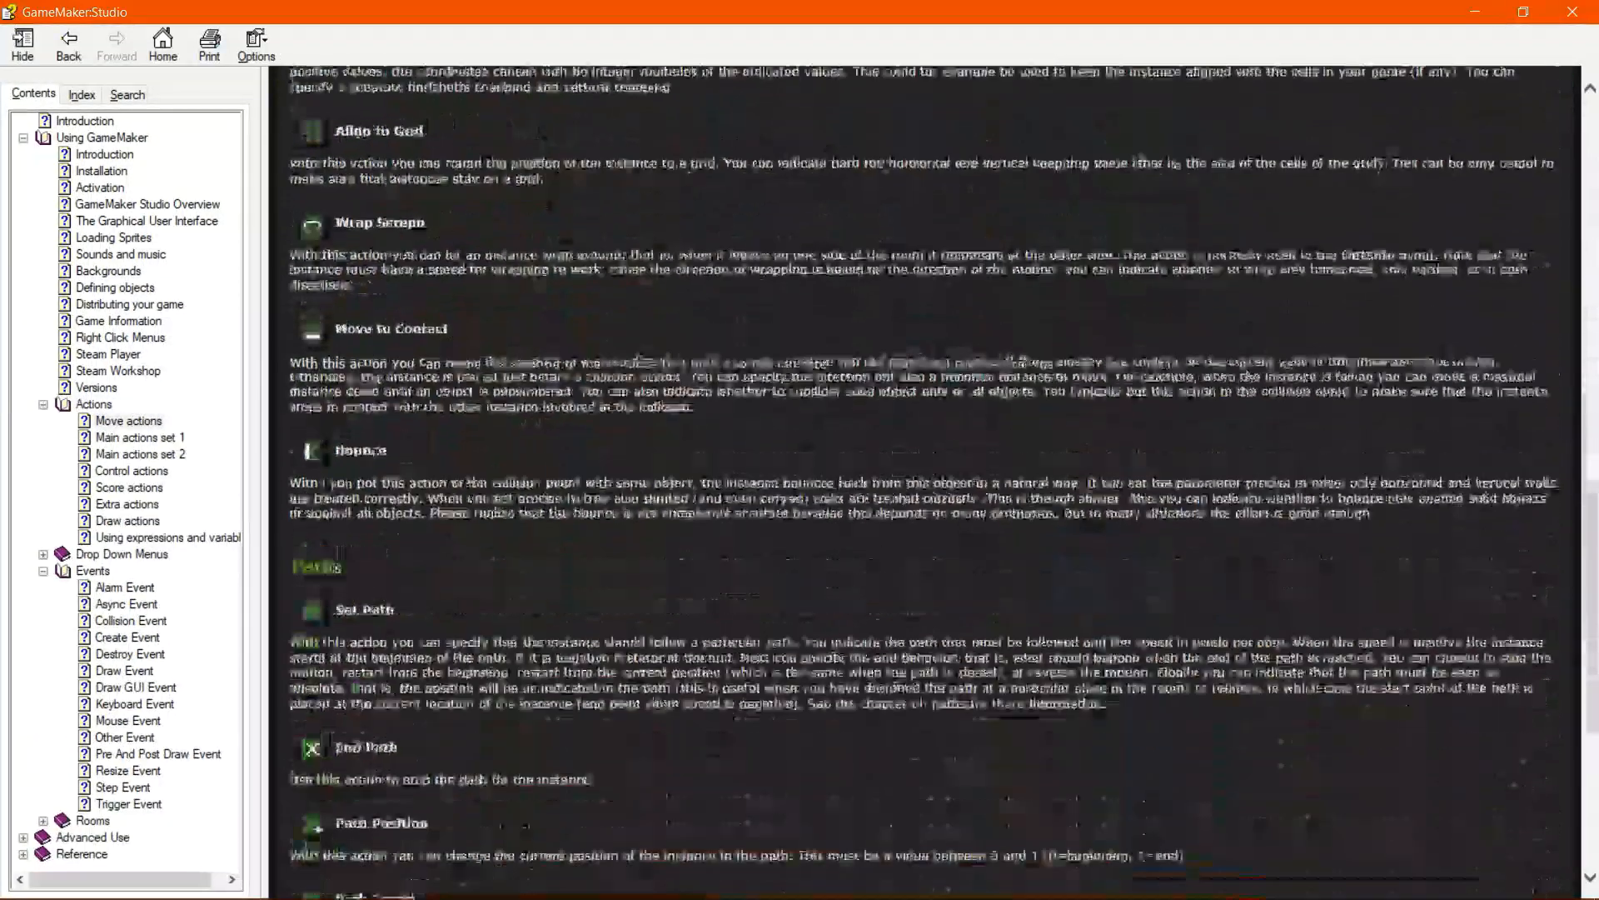
{"action": "scroll", "coordinate": [546, 192], "scroll_direction": "down", "scroll_amount": 3}
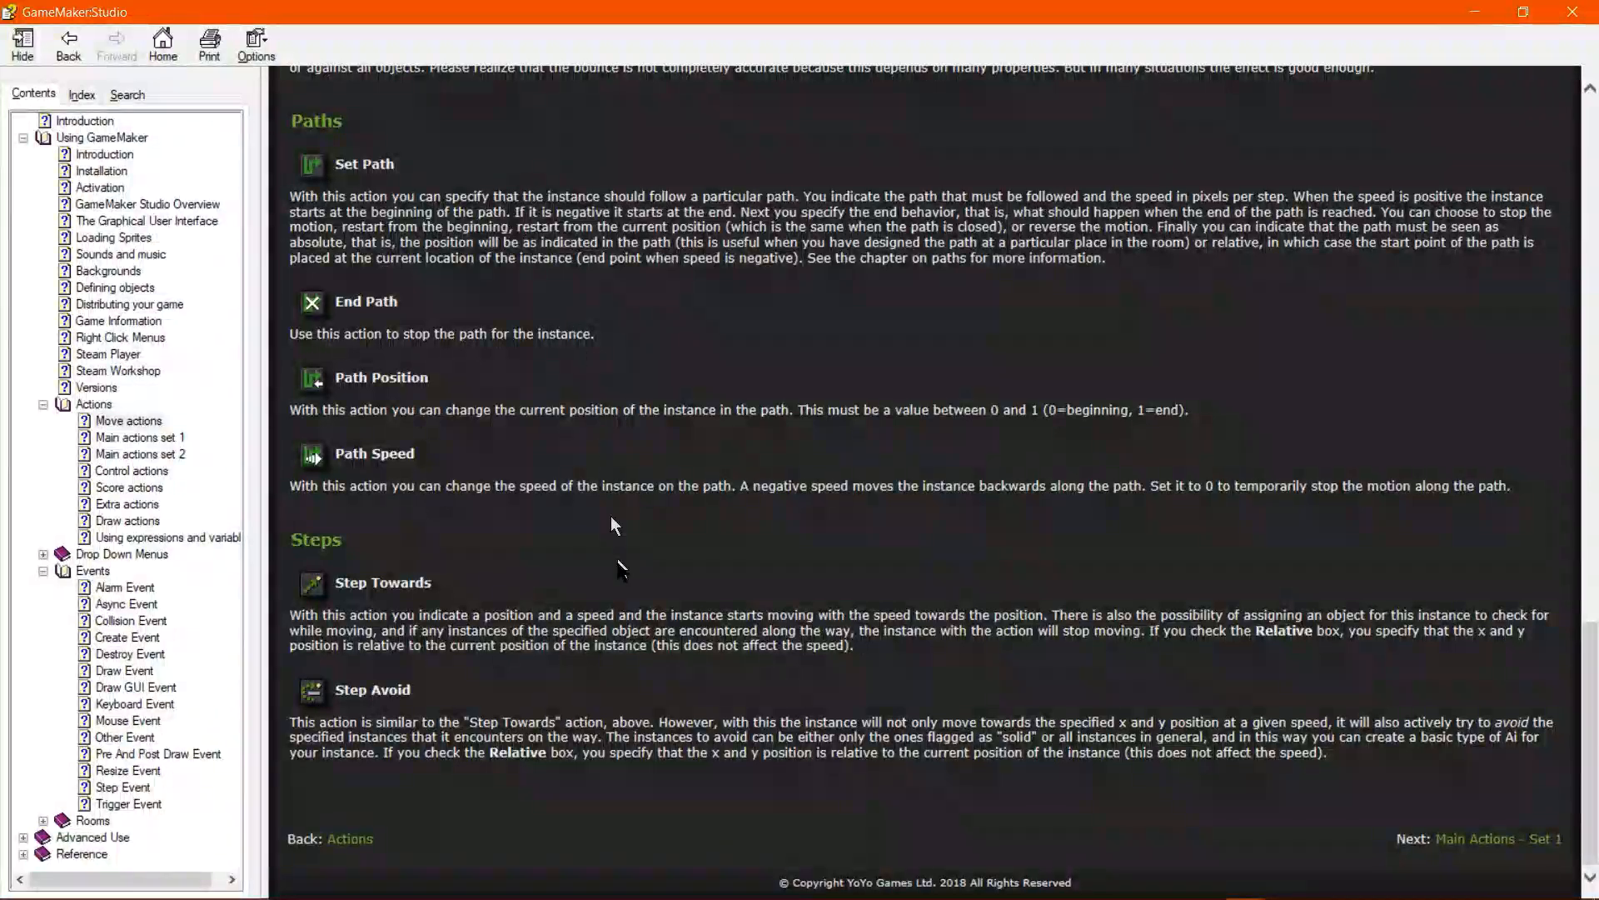
{"action": "scroll", "coordinate": [710, 687], "scroll_direction": "up", "scroll_amount": 20}
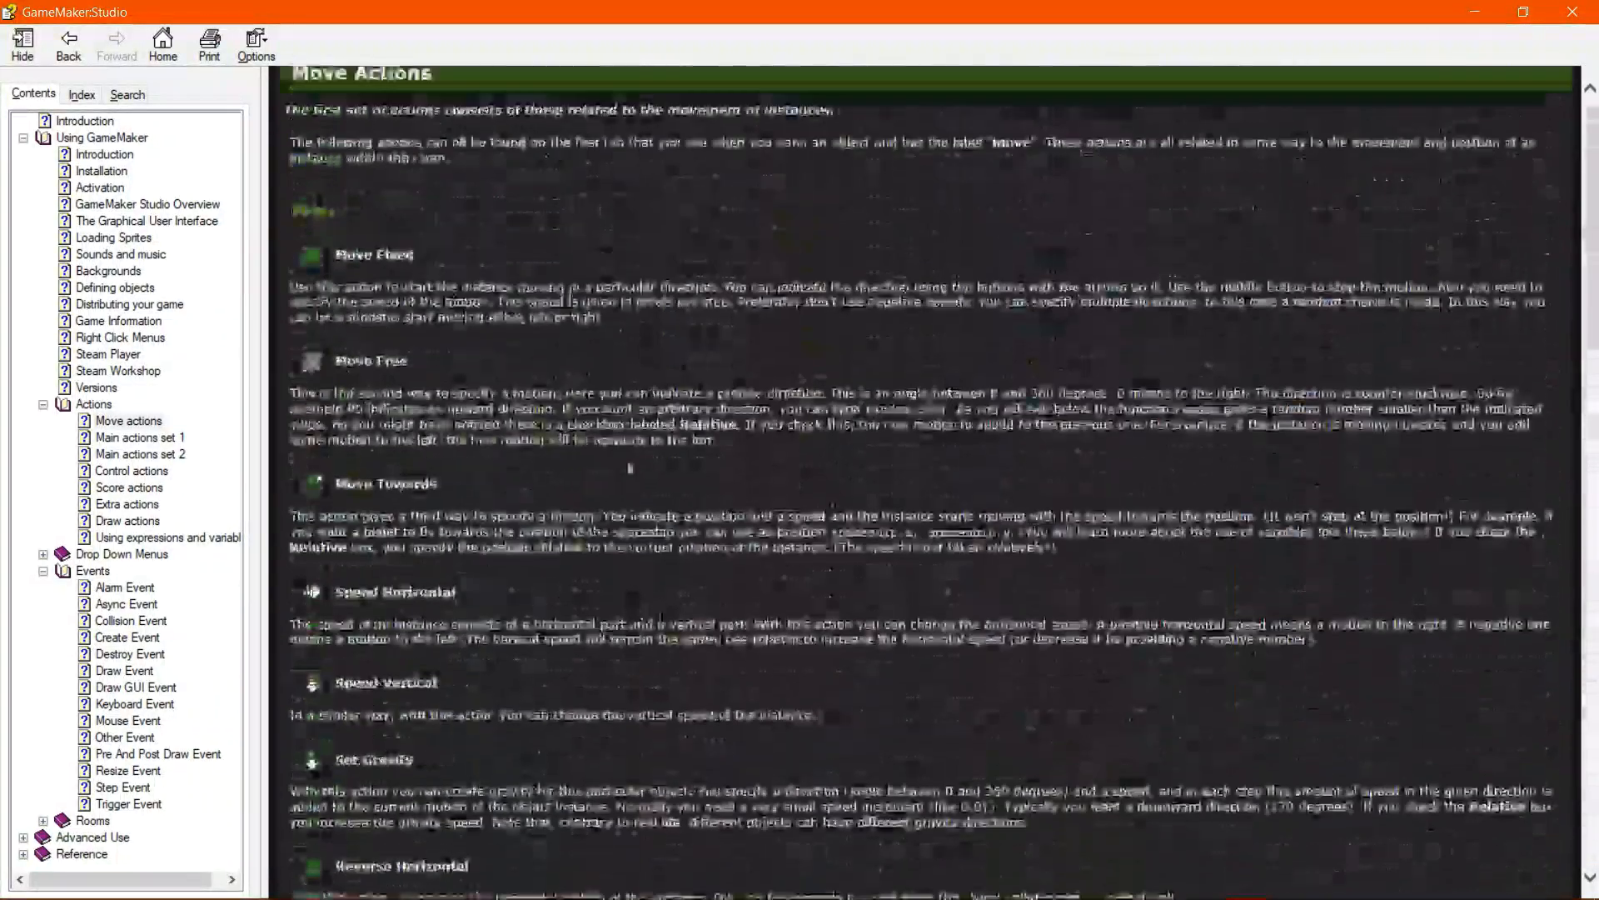
{"action": "left_click", "coordinate": [1572, 11]}
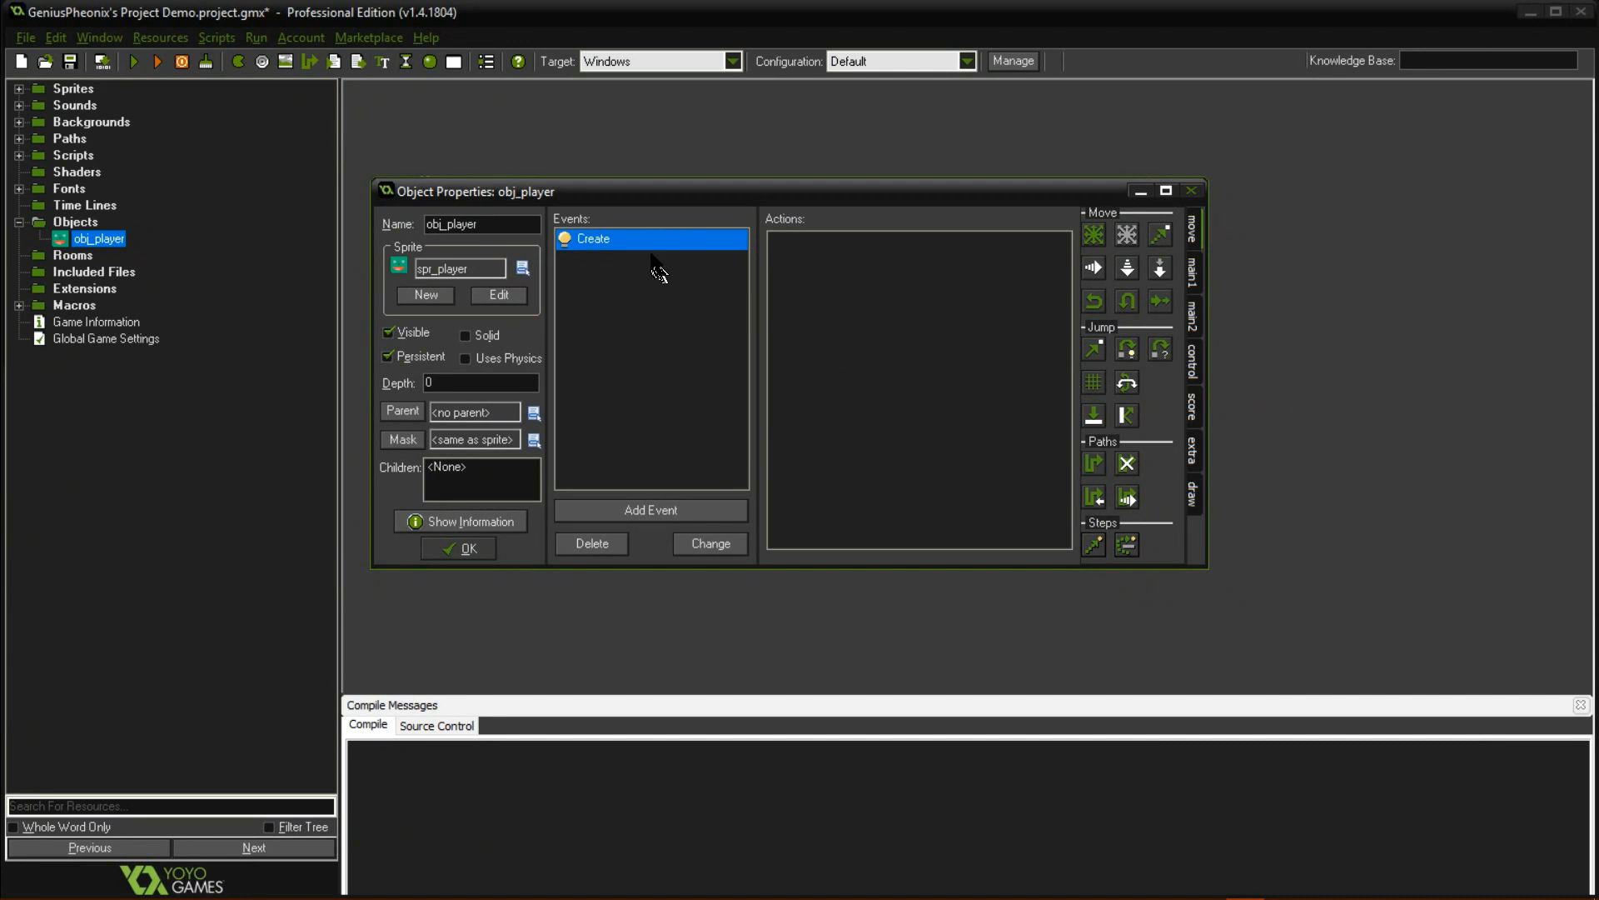
Check the event types on offer for obj_player without adding one, and accept and close the object's properties.
{"action": "left_click", "coordinate": [651, 509]}
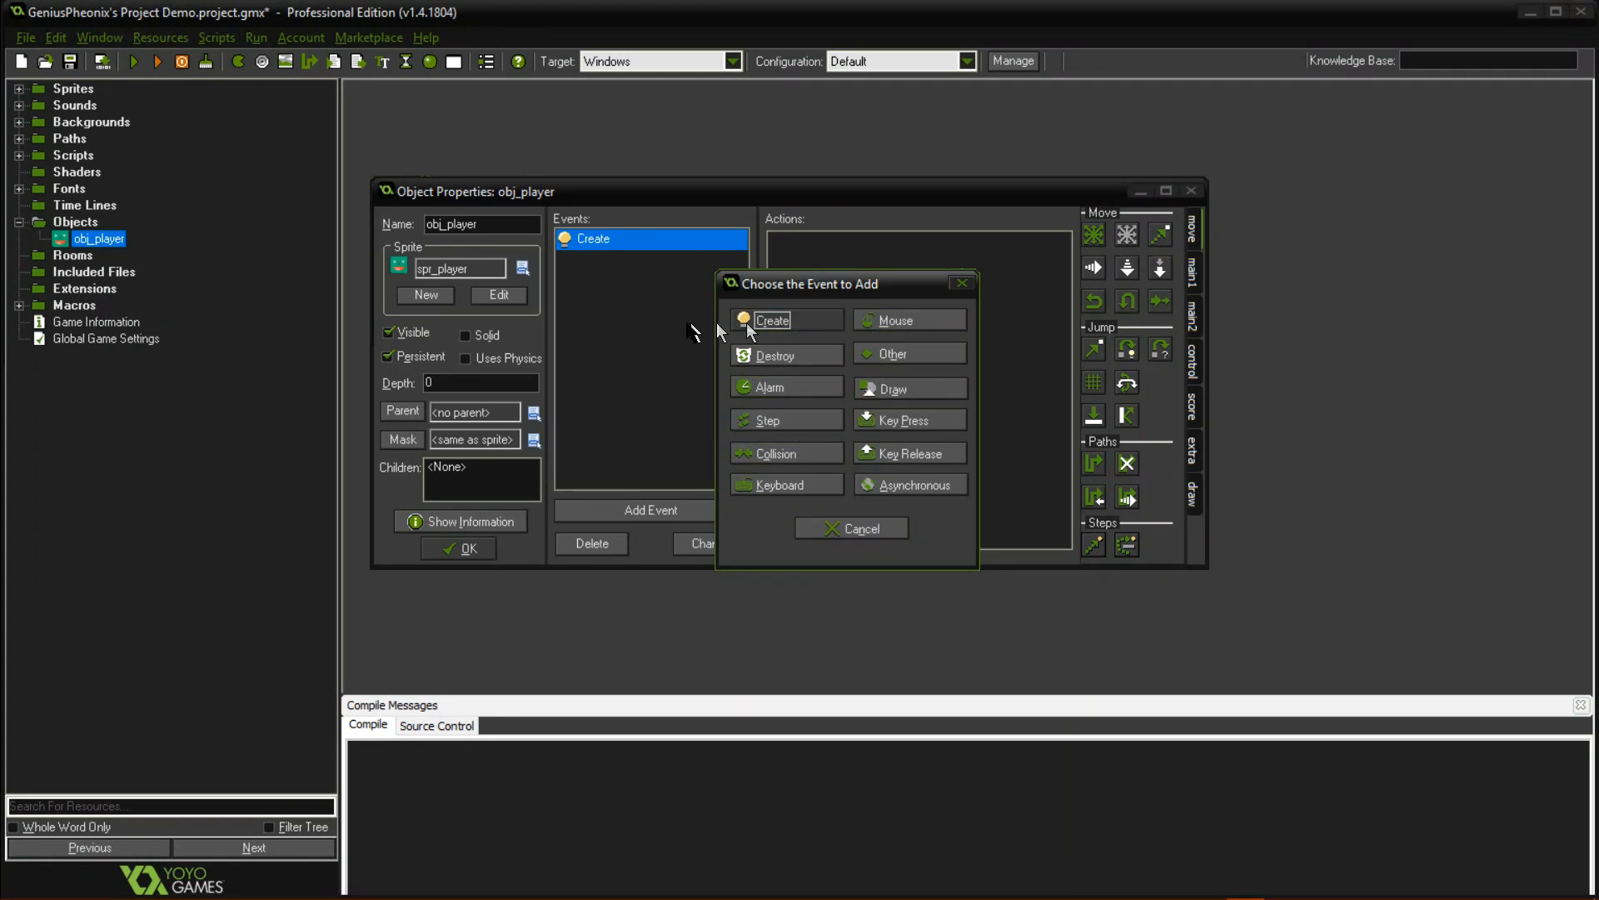
{"action": "left_click", "coordinate": [856, 533]}
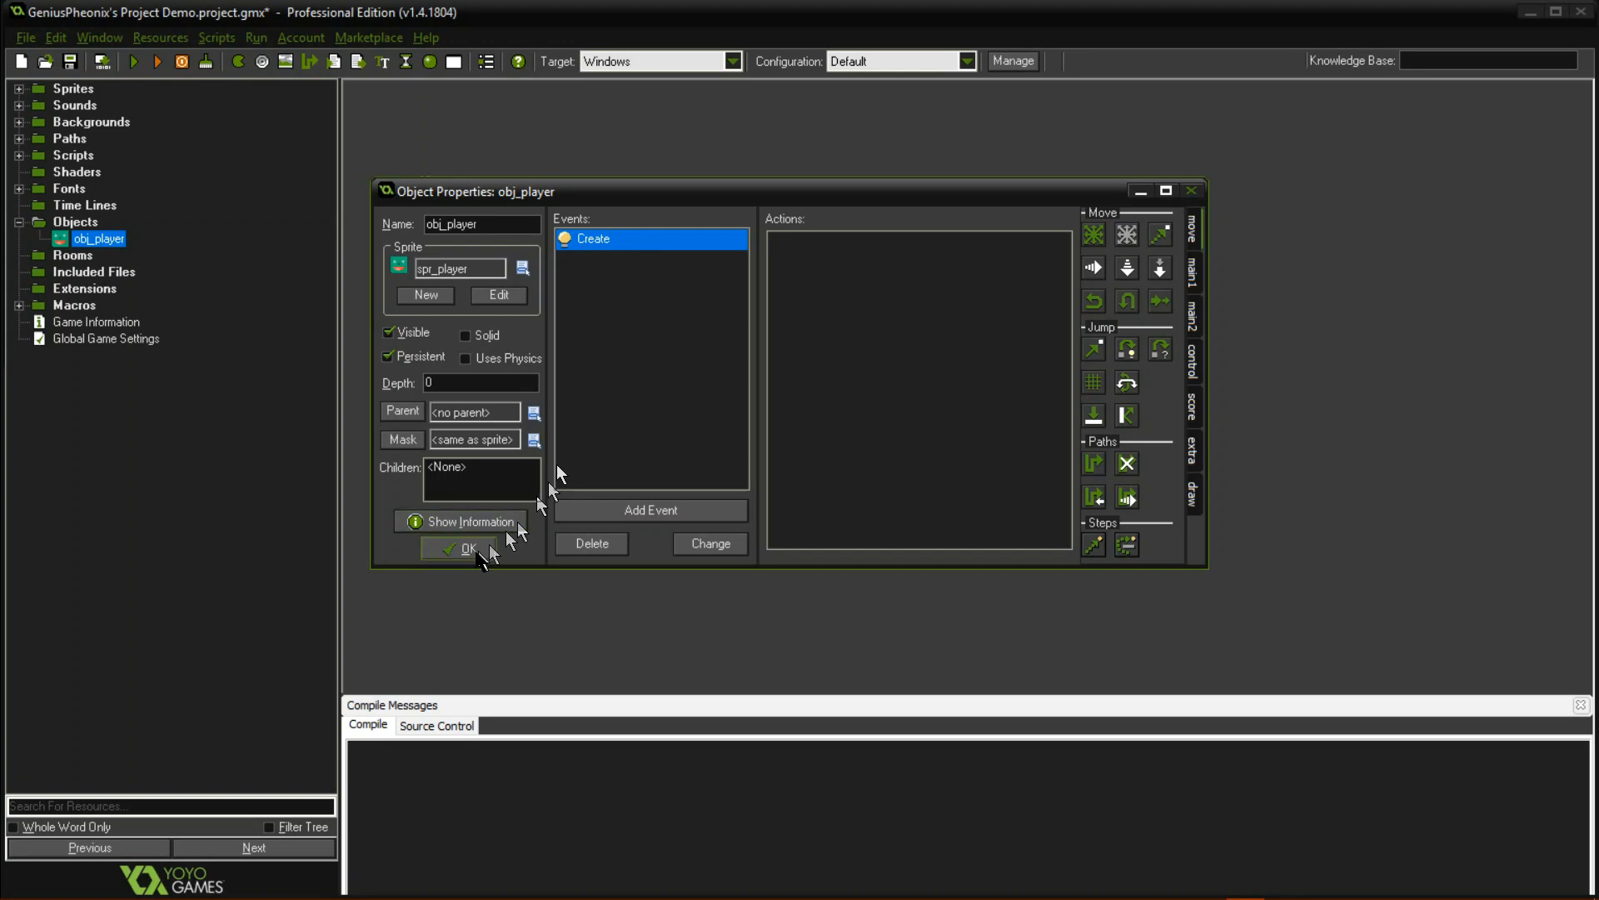
{"action": "left_click", "coordinate": [459, 551]}
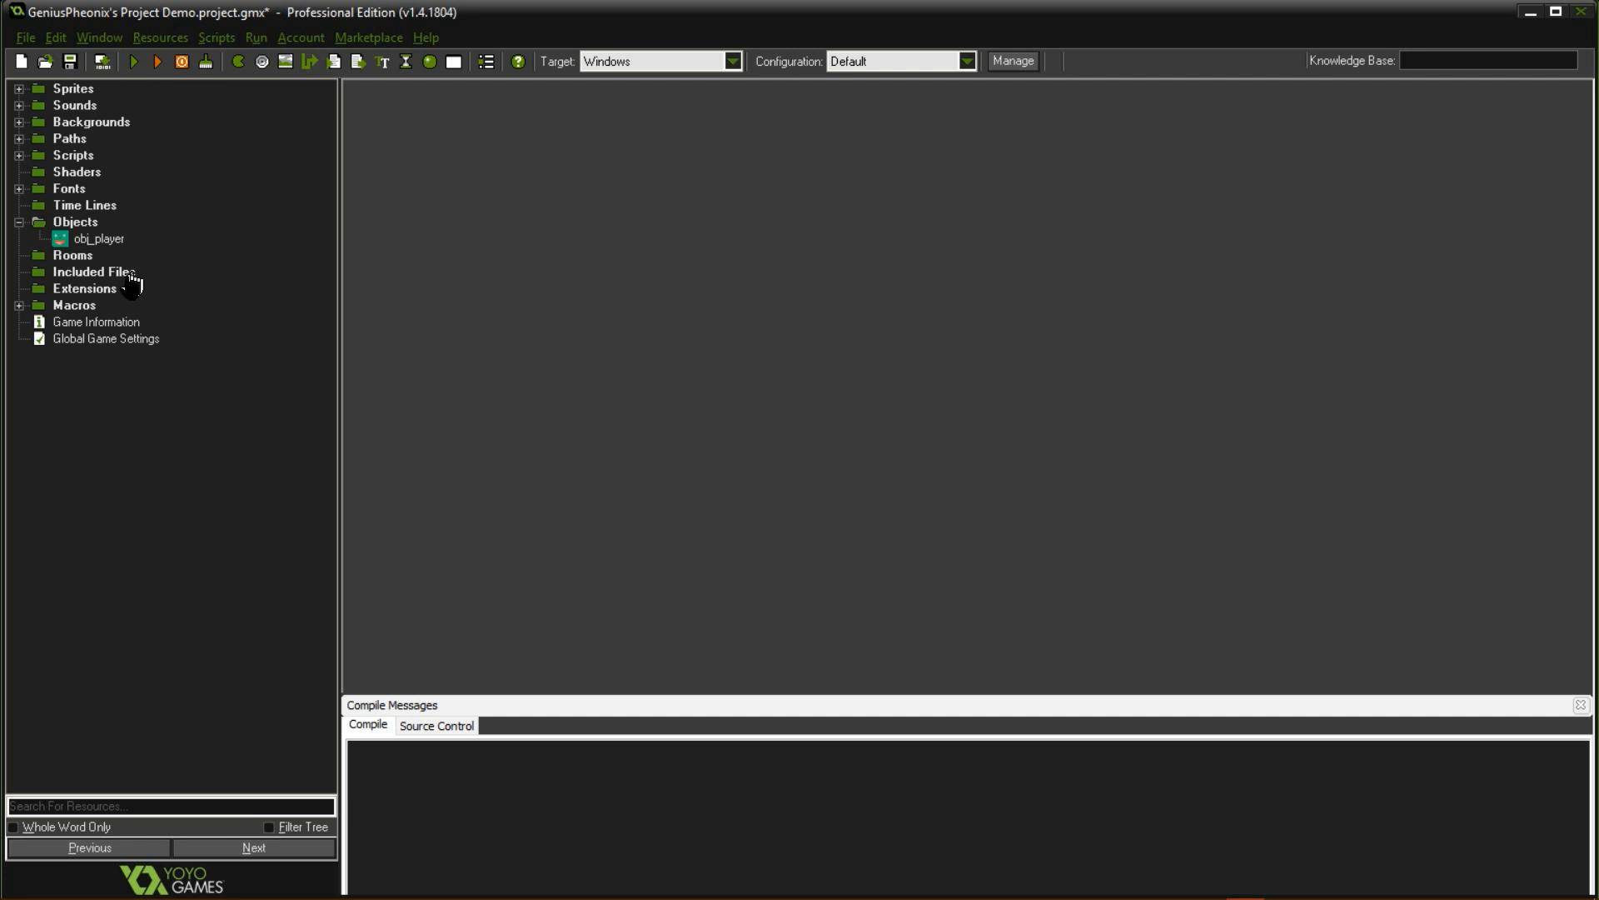
{"action": "left_click", "coordinate": [83, 256]}
{"action": "left_click", "coordinate": [85, 208]}
{"action": "left_click", "coordinate": [81, 256]}
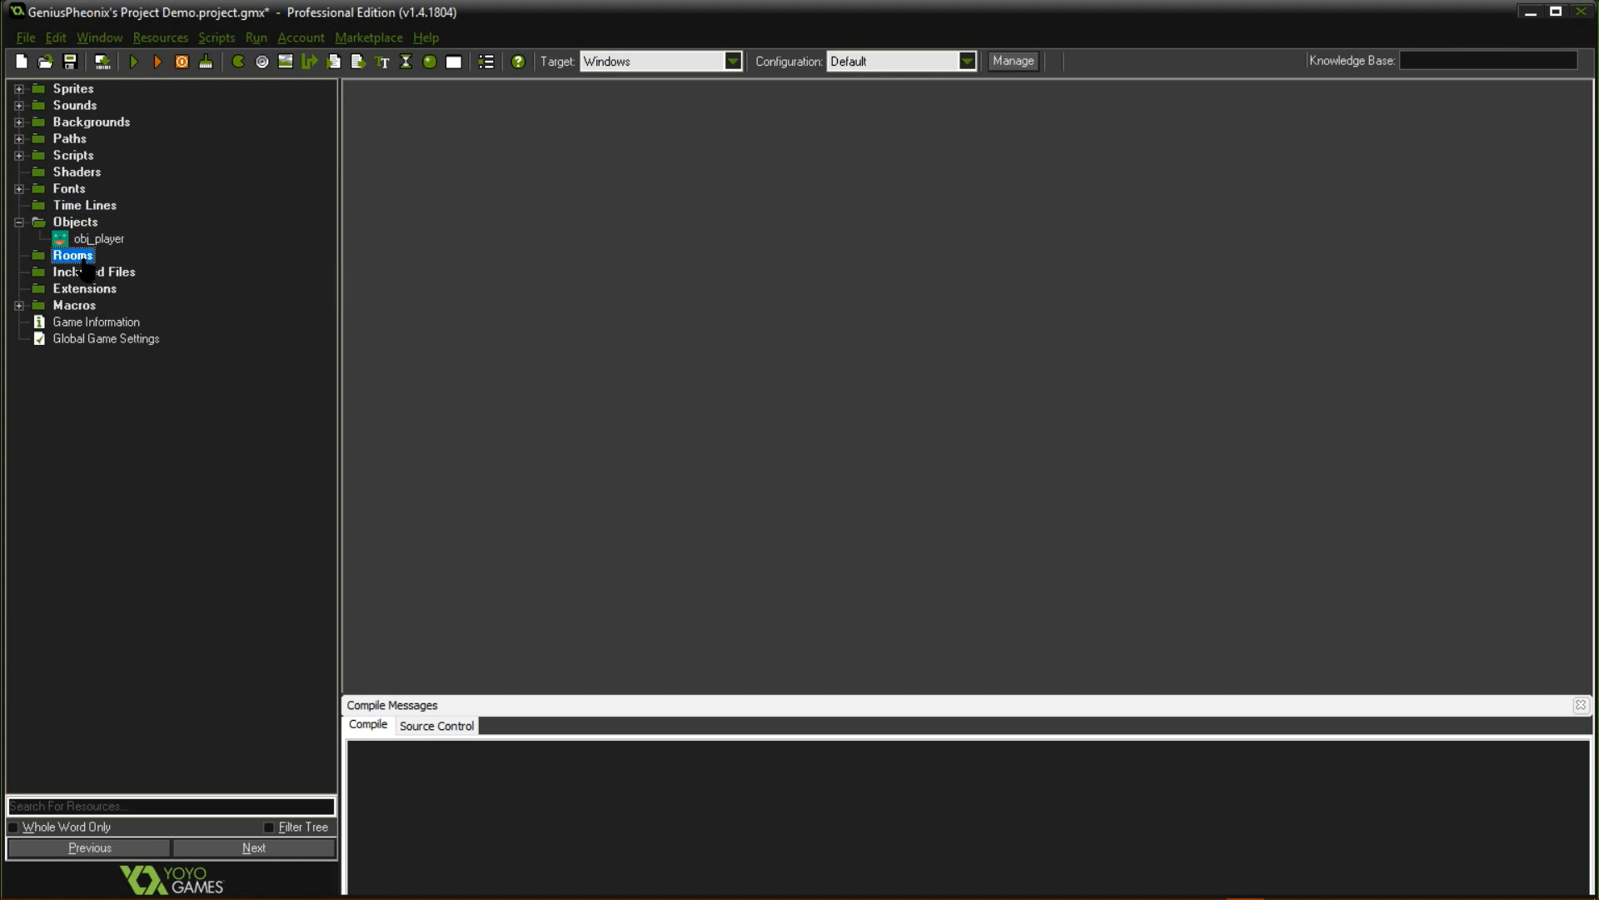
{"action": "left_click", "coordinate": [98, 207]}
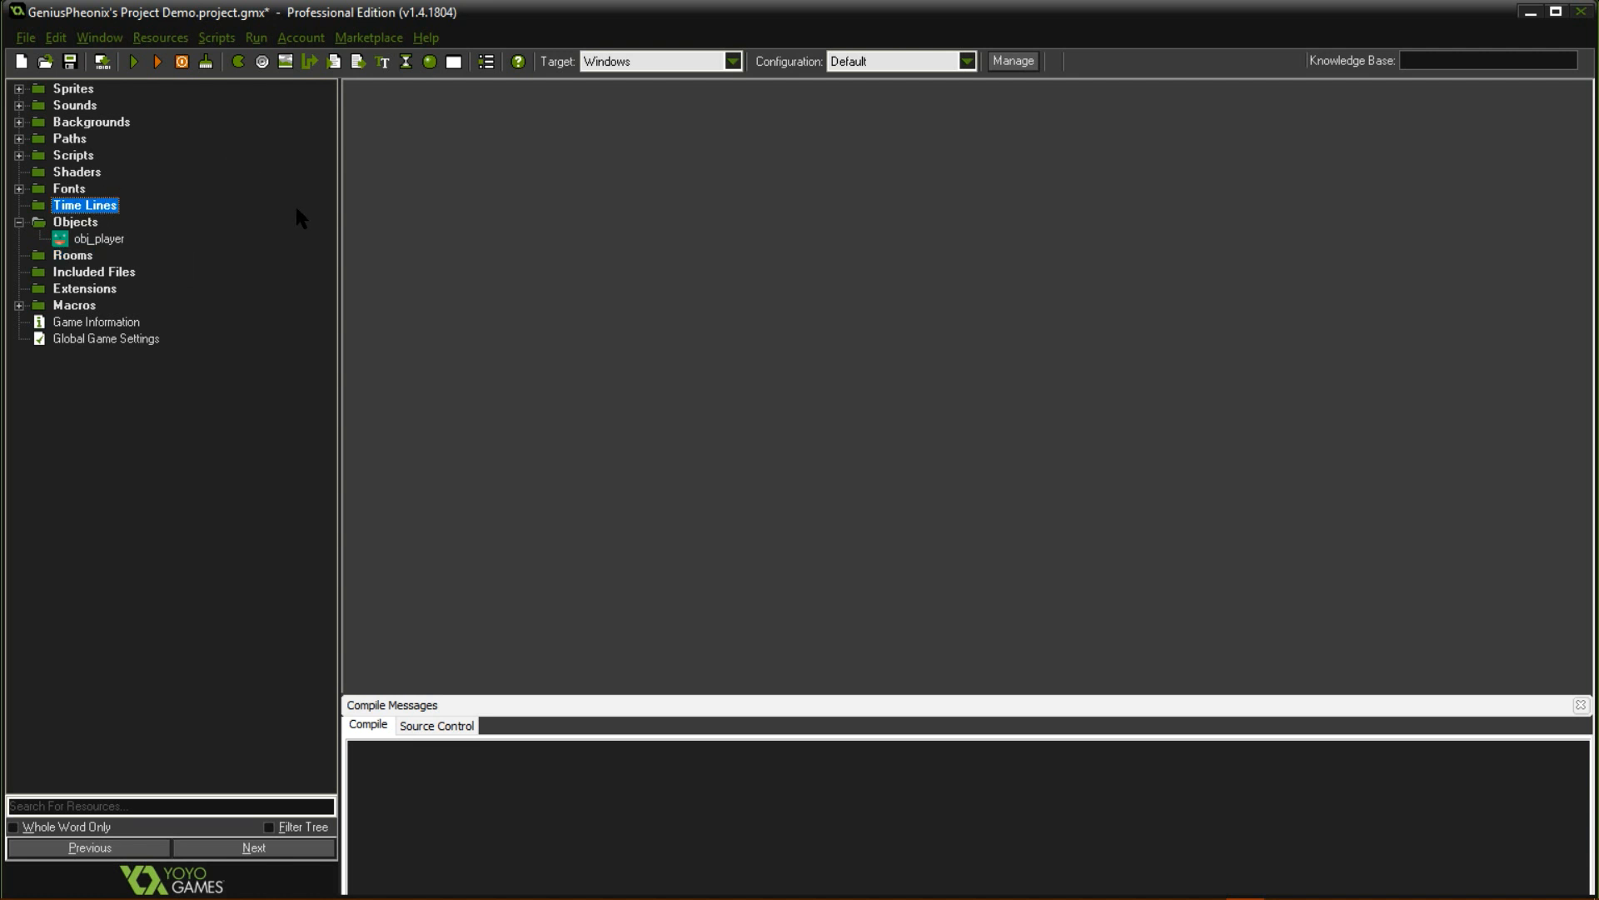